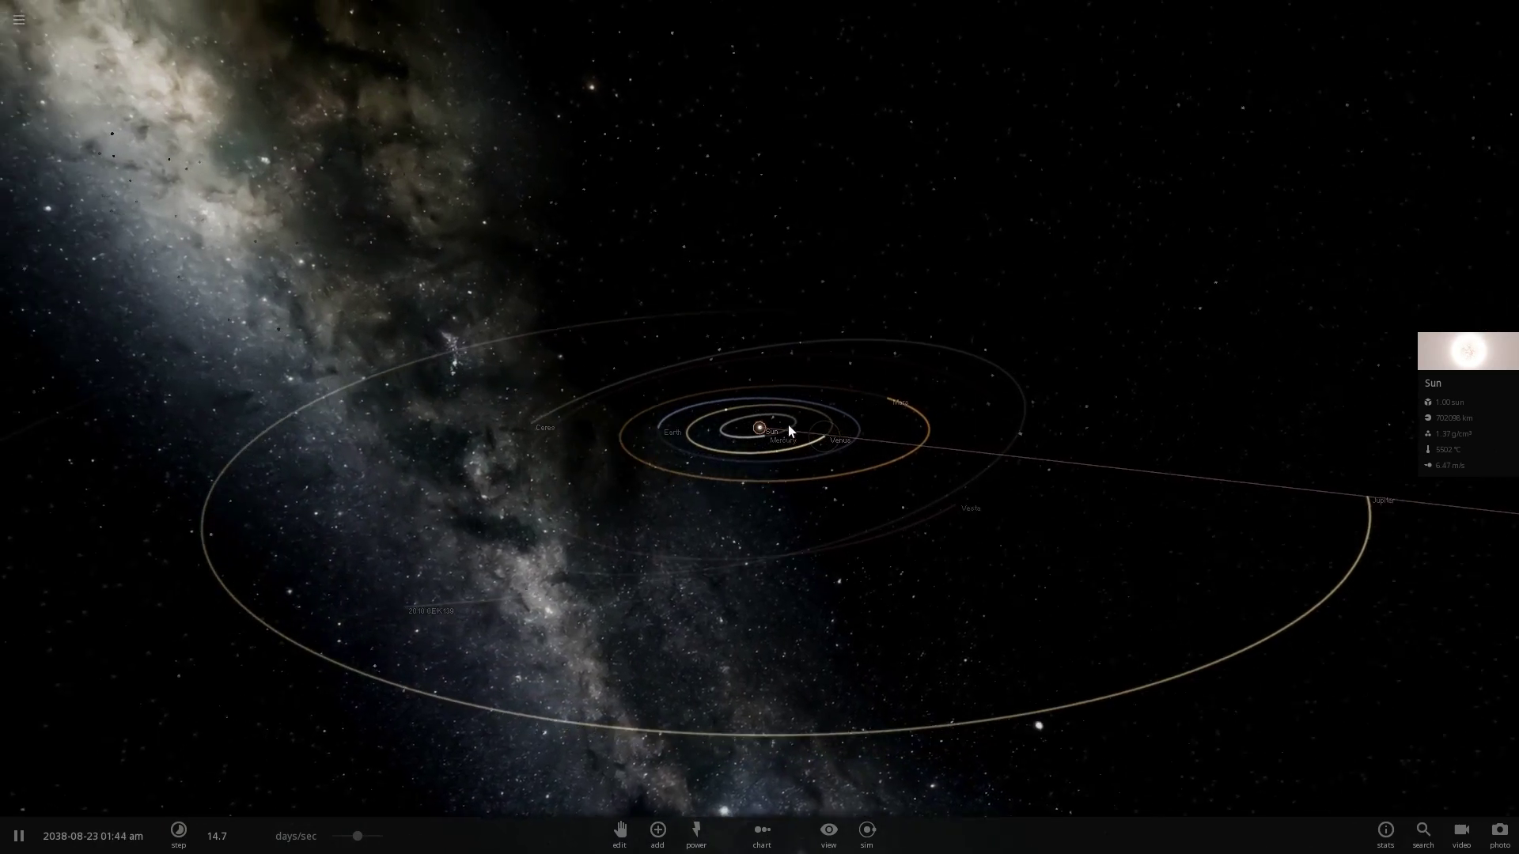
- Open the Sun's properties and make it explode as a supernova
{"action": "scroll", "coordinate": [789, 431], "scroll_direction": "down", "scroll_amount": 5}
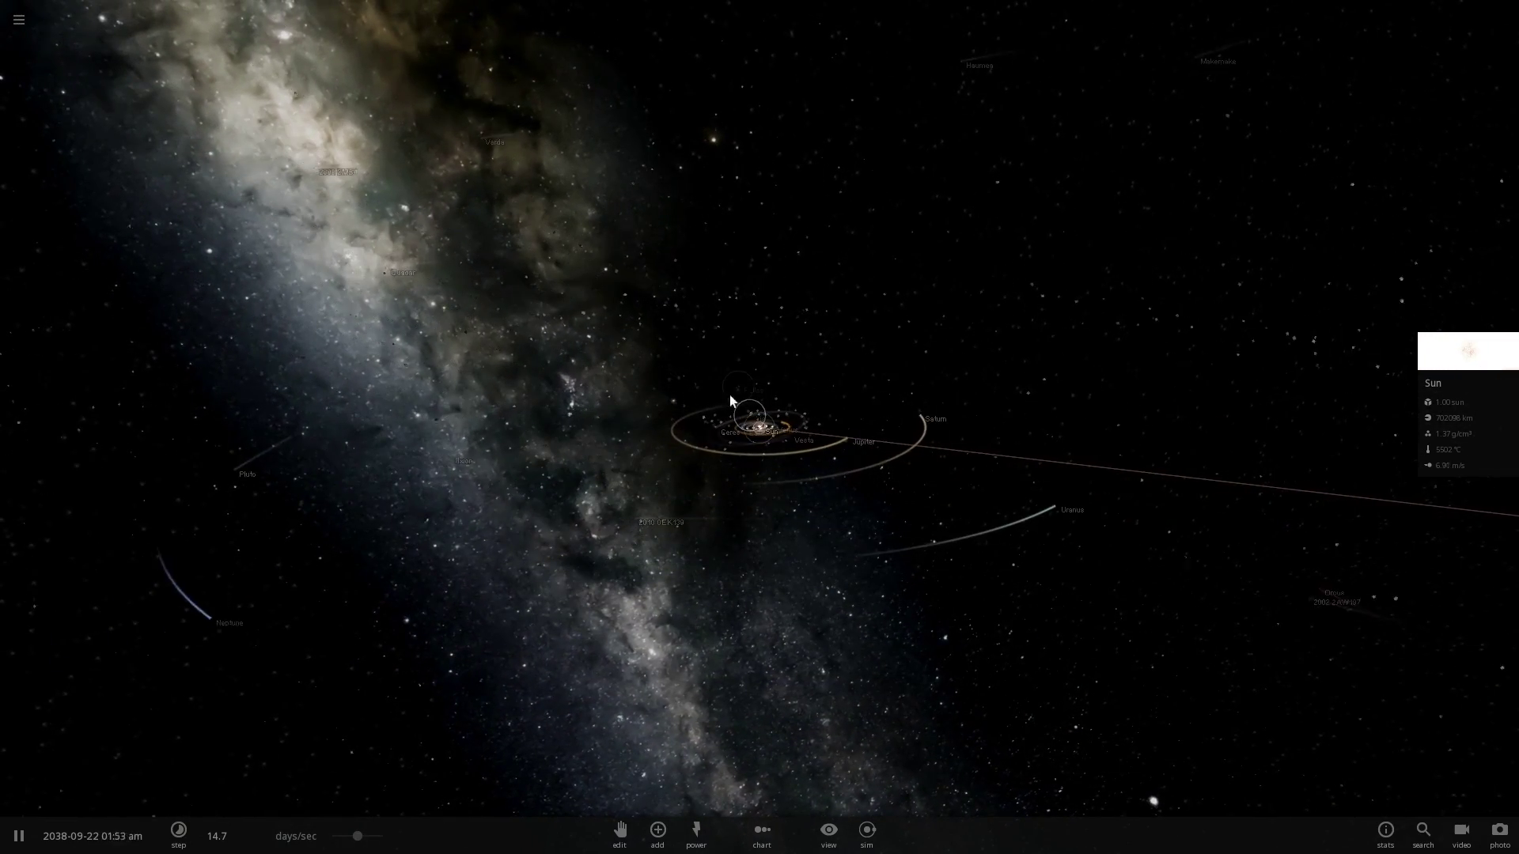
{"action": "scroll", "coordinate": [768, 414], "scroll_direction": "up", "scroll_amount": 2}
{"action": "left_click", "coordinate": [1469, 353]}
{"action": "scroll", "coordinate": [1041, 341], "scroll_direction": "up", "scroll_amount": 3}
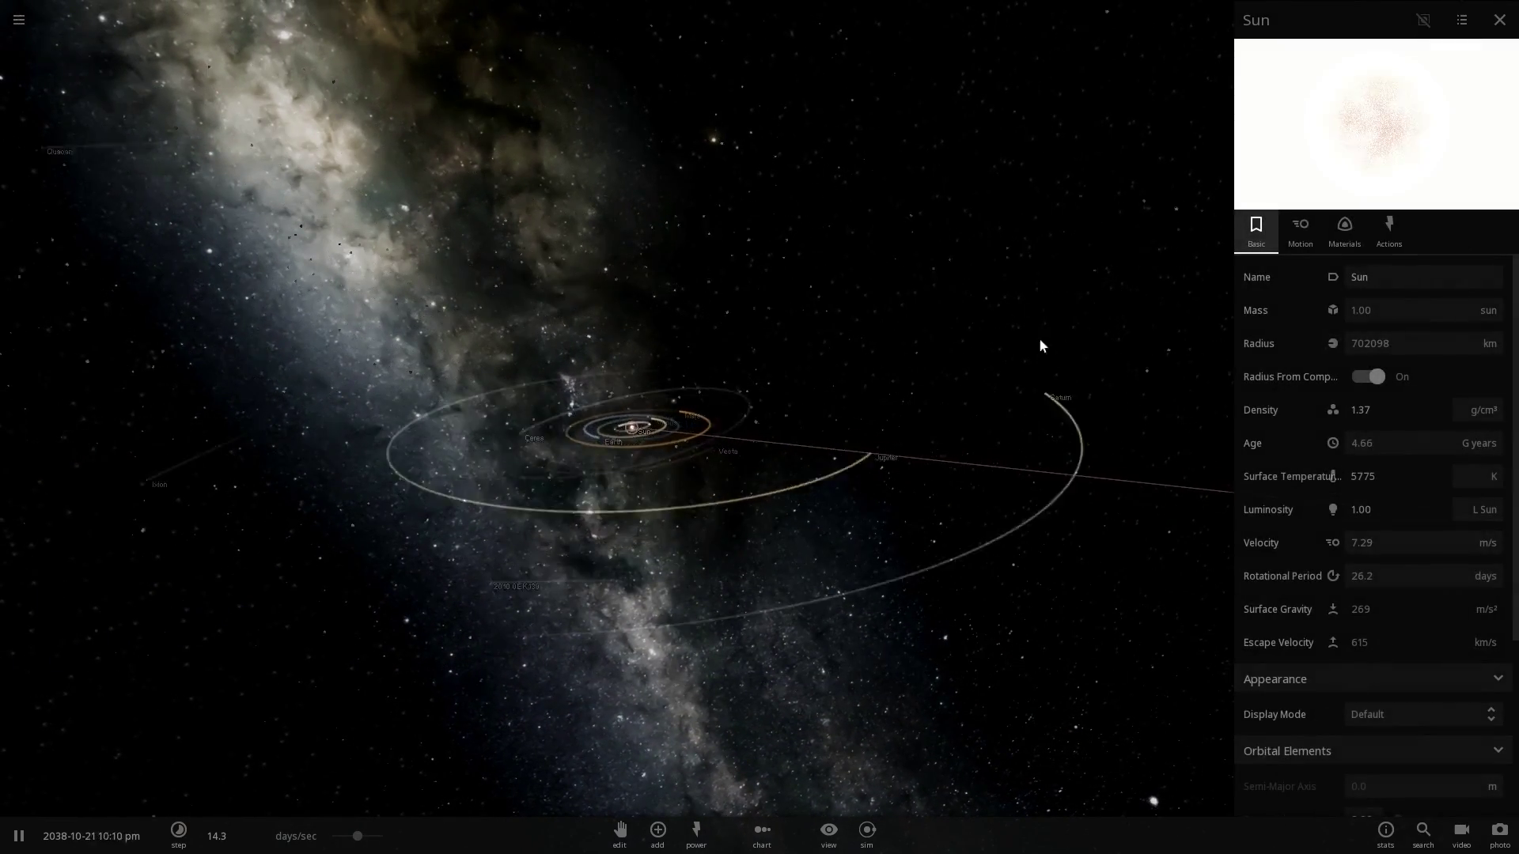
{"action": "scroll", "coordinate": [1041, 345], "scroll_direction": "up", "scroll_amount": 3}
{"action": "scroll", "coordinate": [1341, 316], "scroll_direction": "down", "scroll_amount": 3}
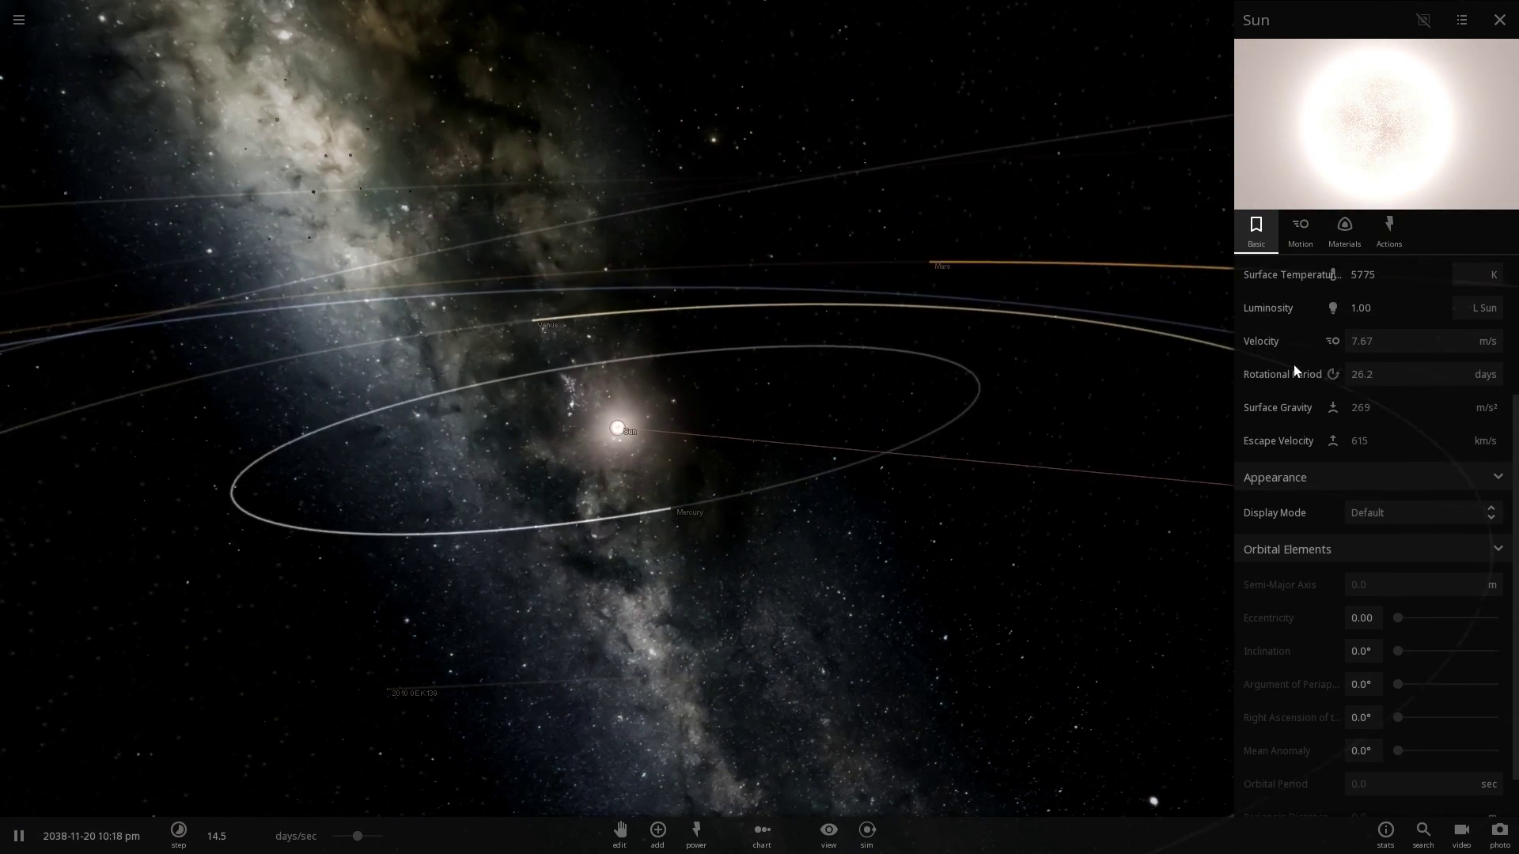
{"action": "scroll", "coordinate": [1294, 364], "scroll_direction": "up", "scroll_amount": 3}
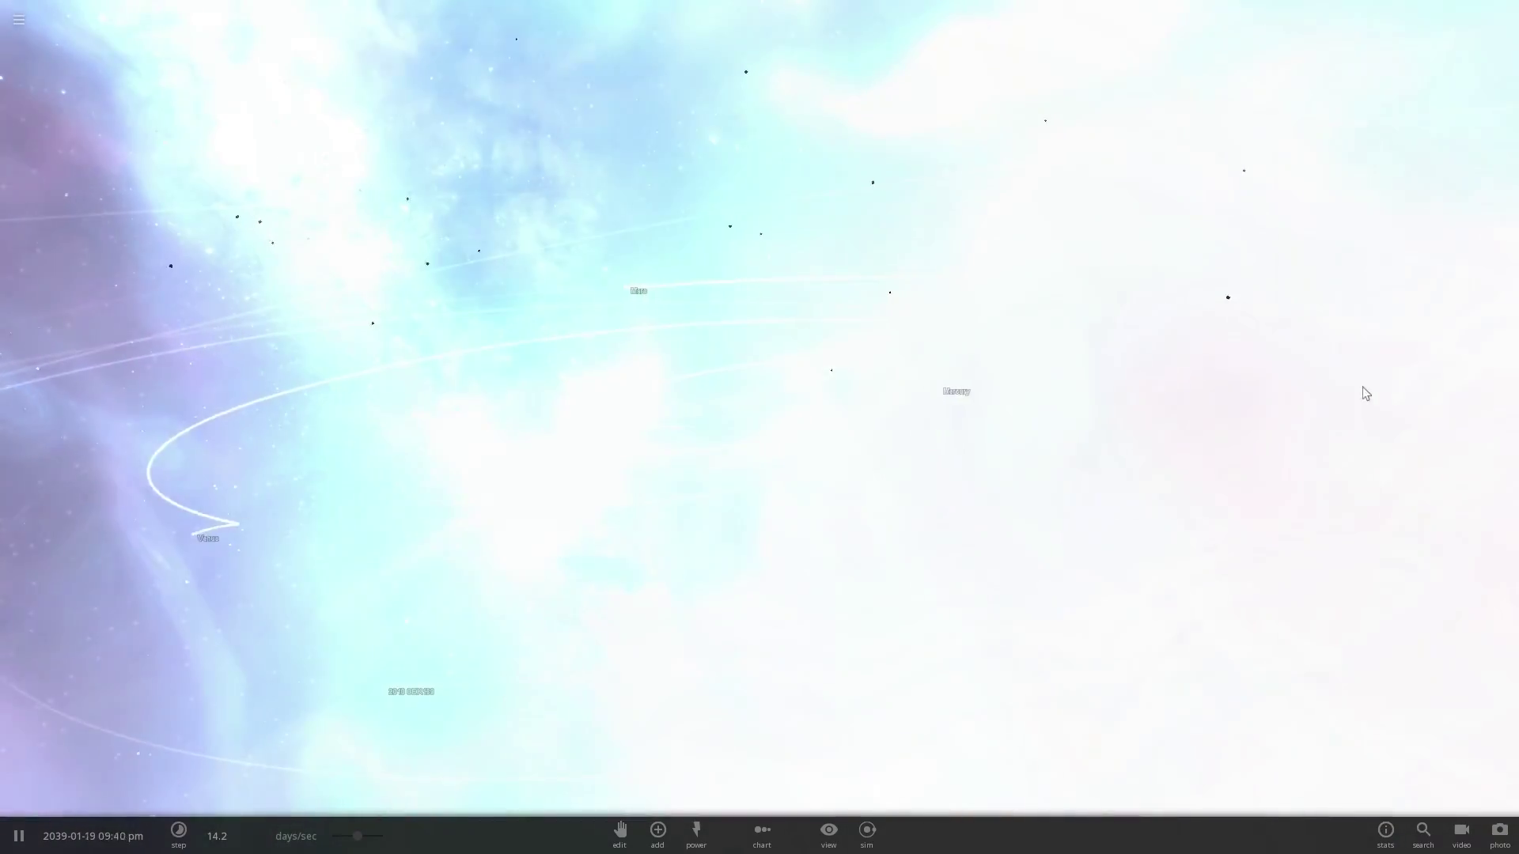
- Examine the expanding supernova cloud around the solar system from several angles and distances, and view the supernova's properties
{"action": "scroll", "coordinate": [853, 400], "scroll_direction": "down", "scroll_amount": 5}
{"action": "scroll", "coordinate": [845, 407], "scroll_direction": "down", "scroll_amount": 10}
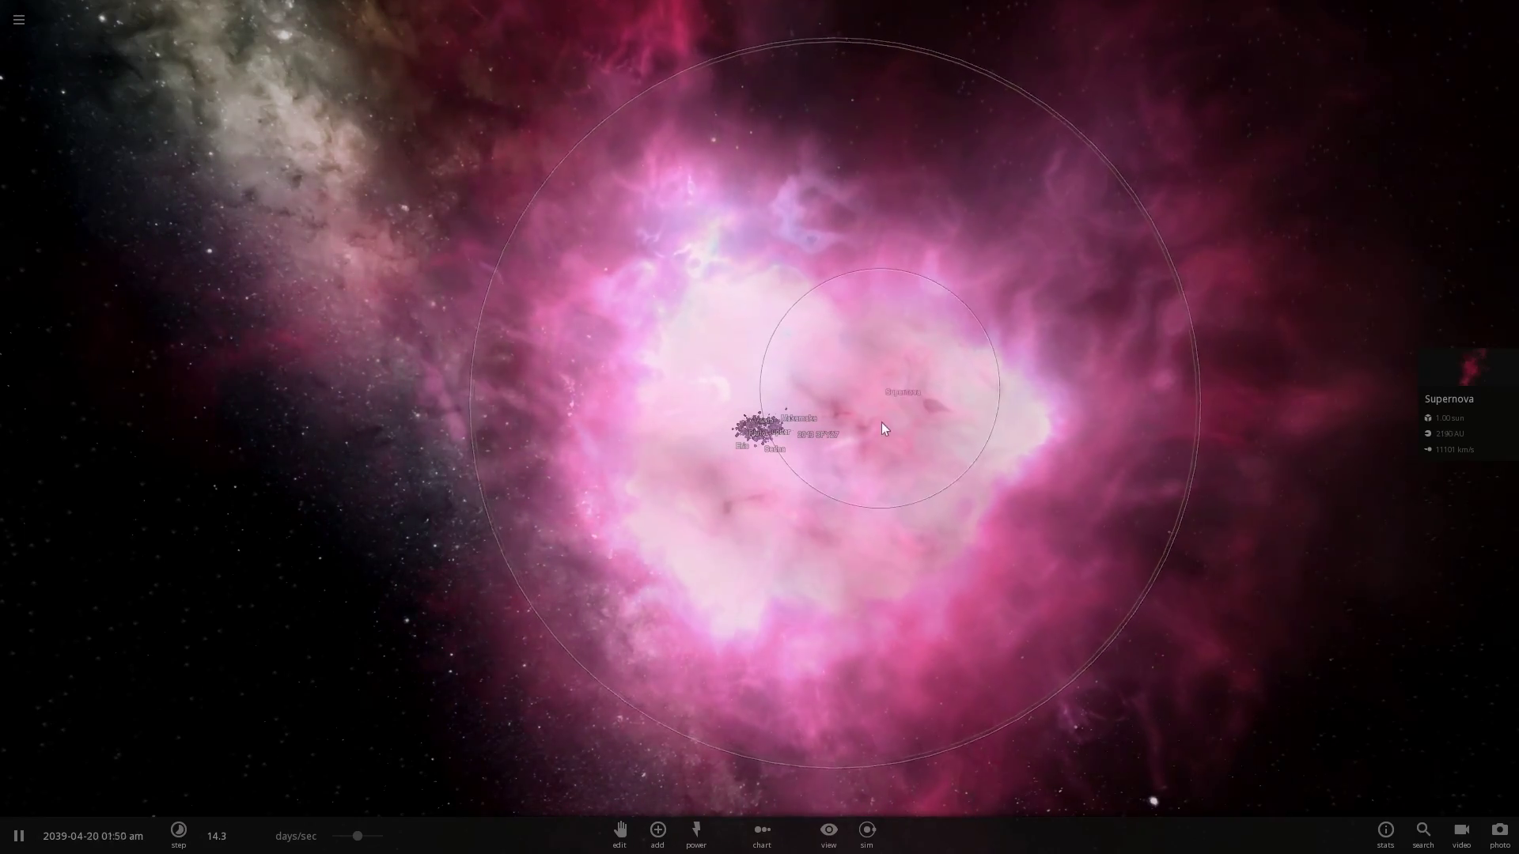
{"action": "left_click_drag", "start_coordinate": [858, 443], "coordinate": [992, 454]}
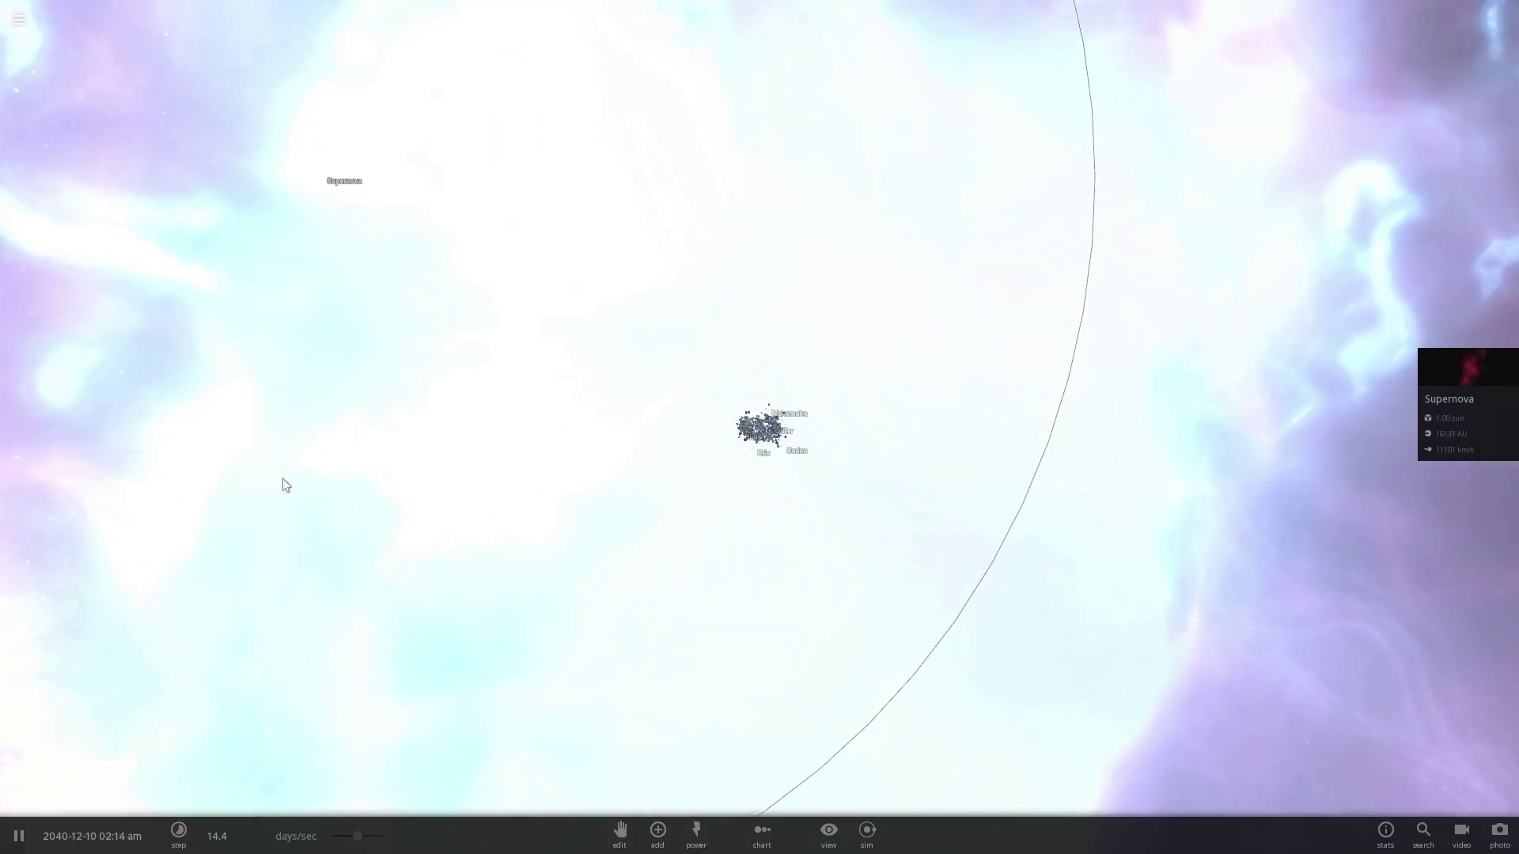
{"action": "scroll", "coordinate": [314, 482], "scroll_direction": "down", "scroll_amount": 5}
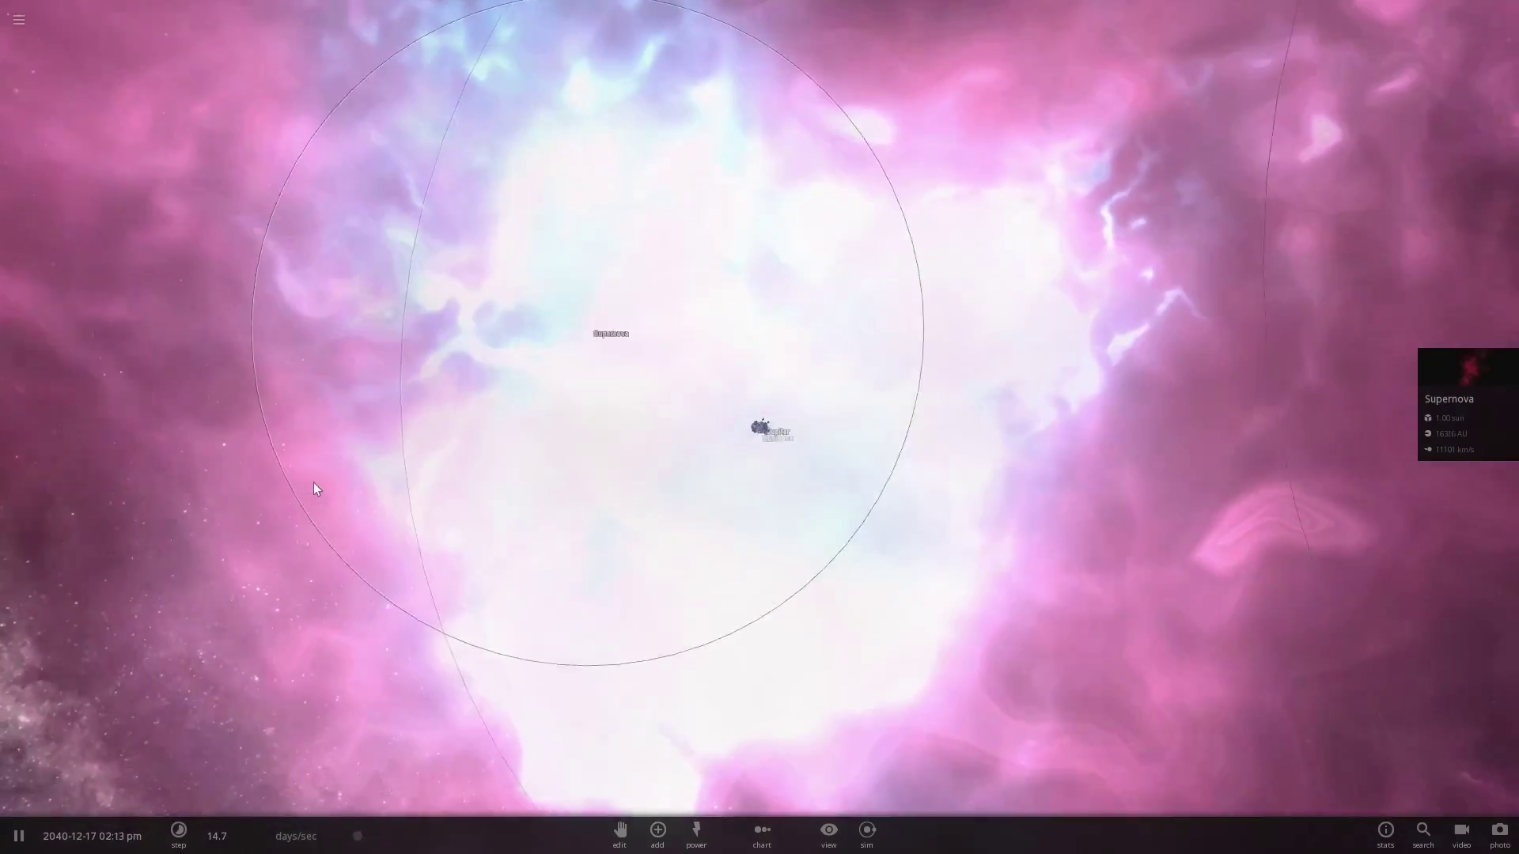
{"action": "scroll", "coordinate": [363, 453], "scroll_direction": "down", "scroll_amount": 2}
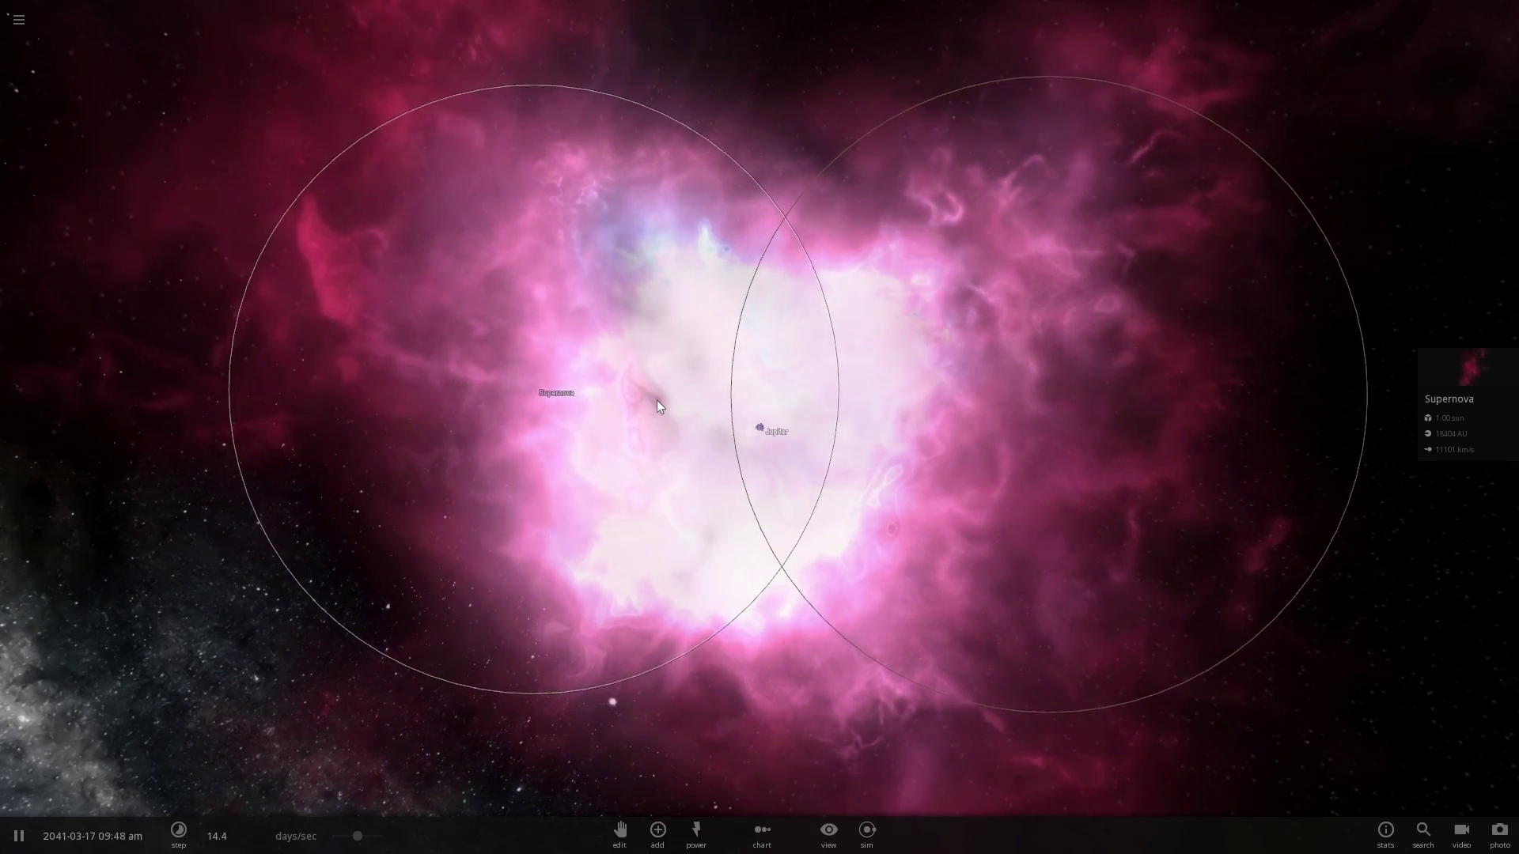
{"action": "scroll", "coordinate": [647, 394], "scroll_direction": "down", "scroll_amount": 3}
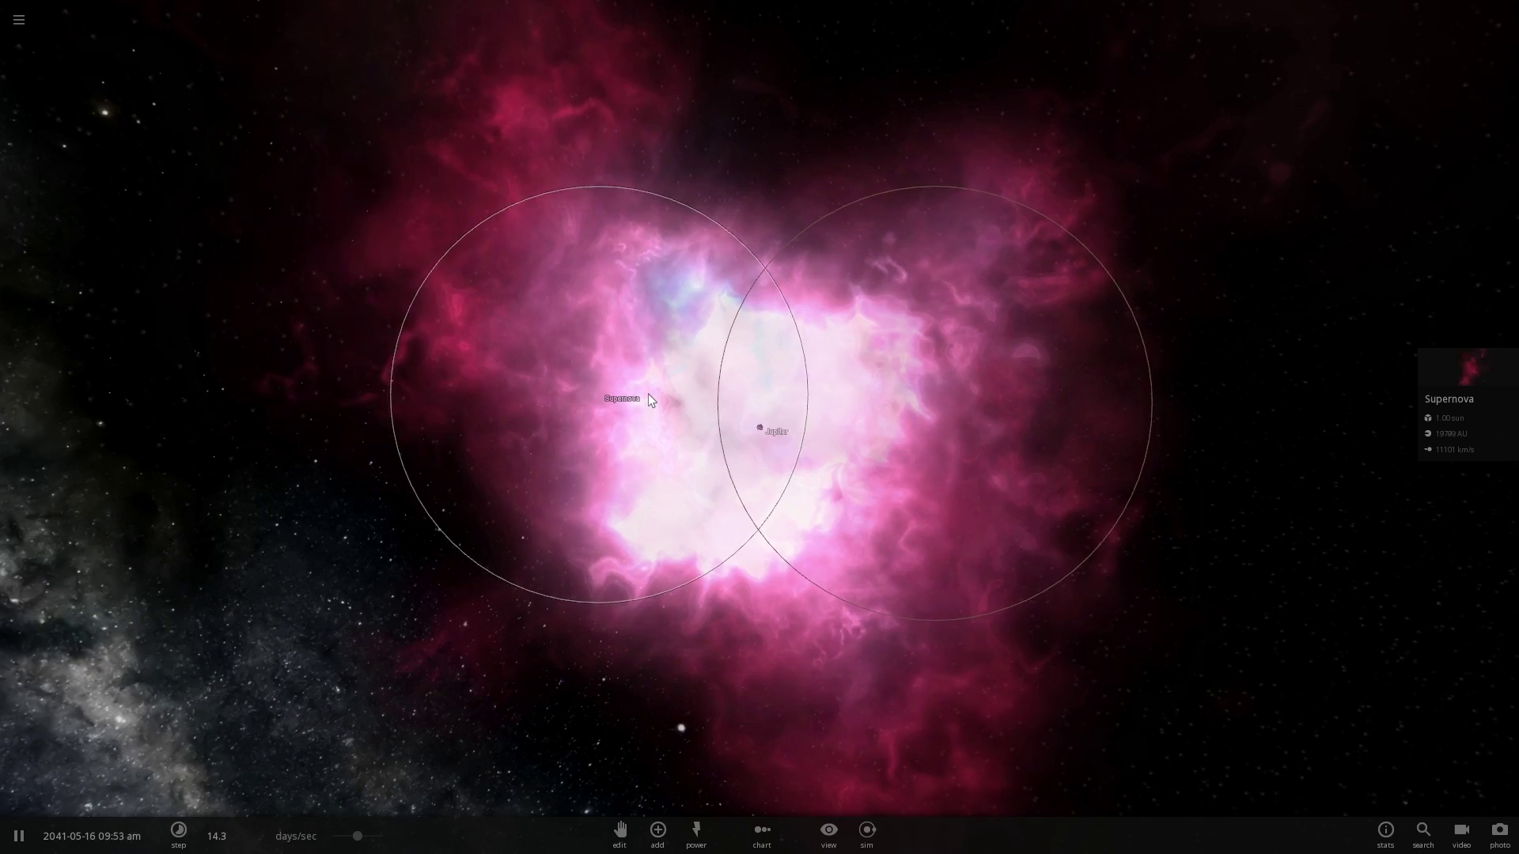
{"action": "left_click_drag", "start_coordinate": [661, 399], "coordinate": [999, 451]}
{"action": "left_click", "coordinate": [766, 416]}
{"action": "scroll", "coordinate": [993, 454], "scroll_direction": "down", "scroll_amount": 10}
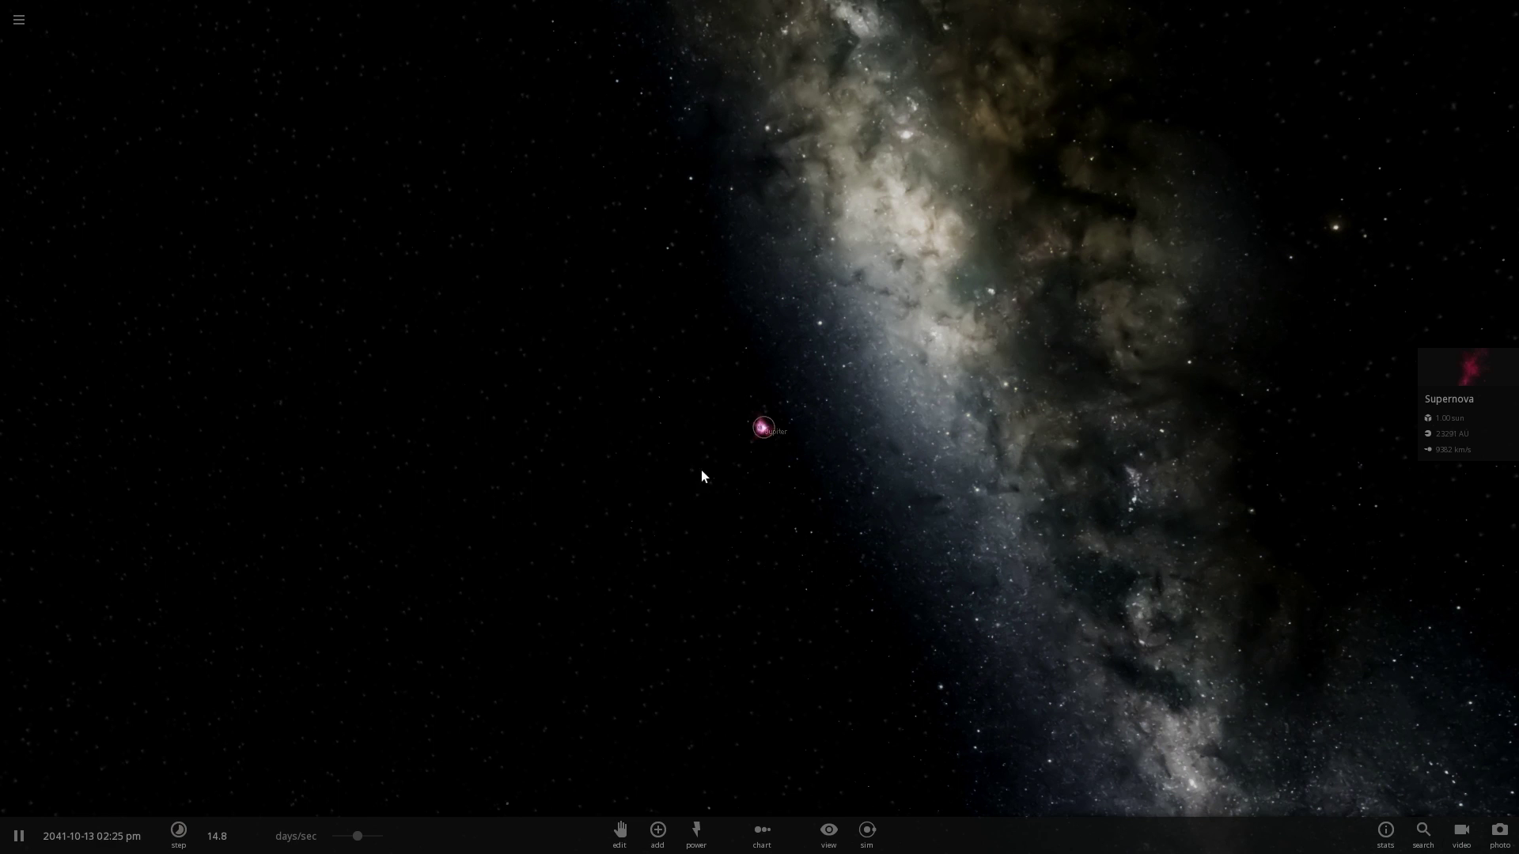
{"action": "scroll", "coordinate": [756, 459], "scroll_direction": "up", "scroll_amount": 10}
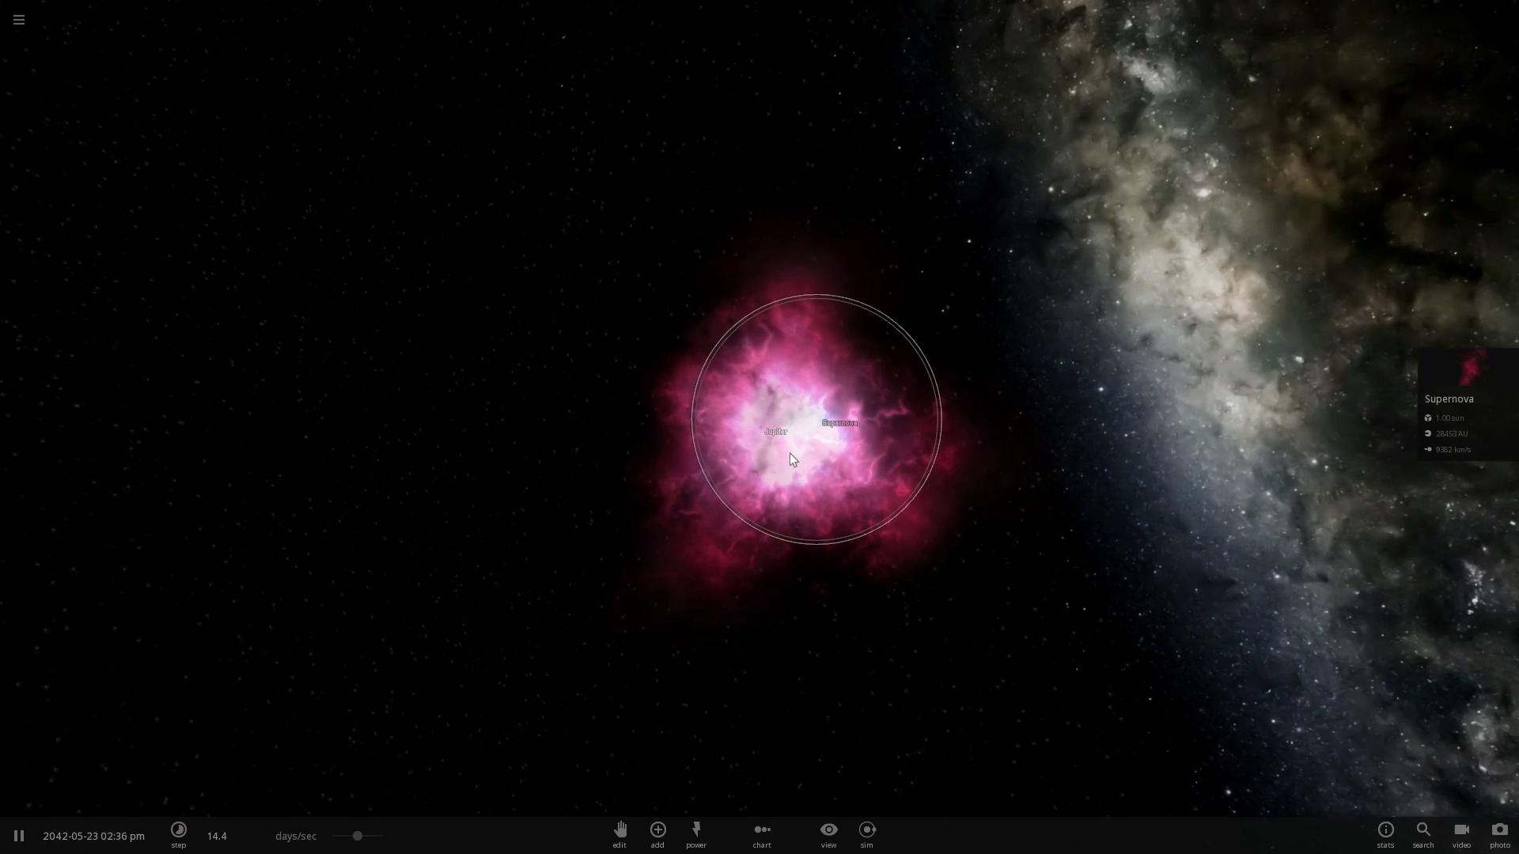
{"action": "left_click_drag", "start_coordinate": [789, 453], "coordinate": [948, 478]}
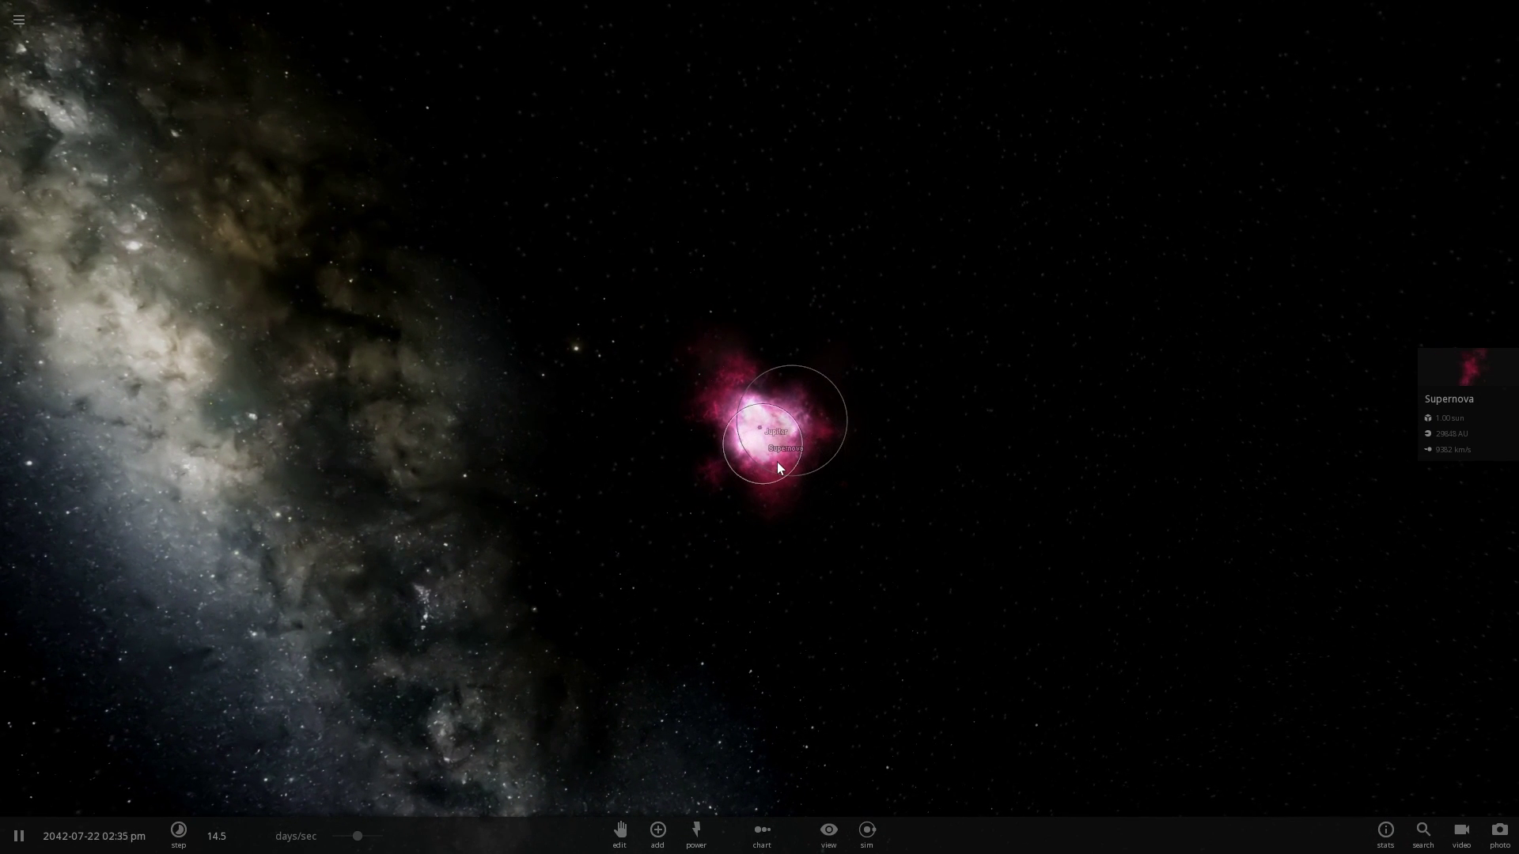
{"action": "left_click", "coordinate": [1441, 386]}
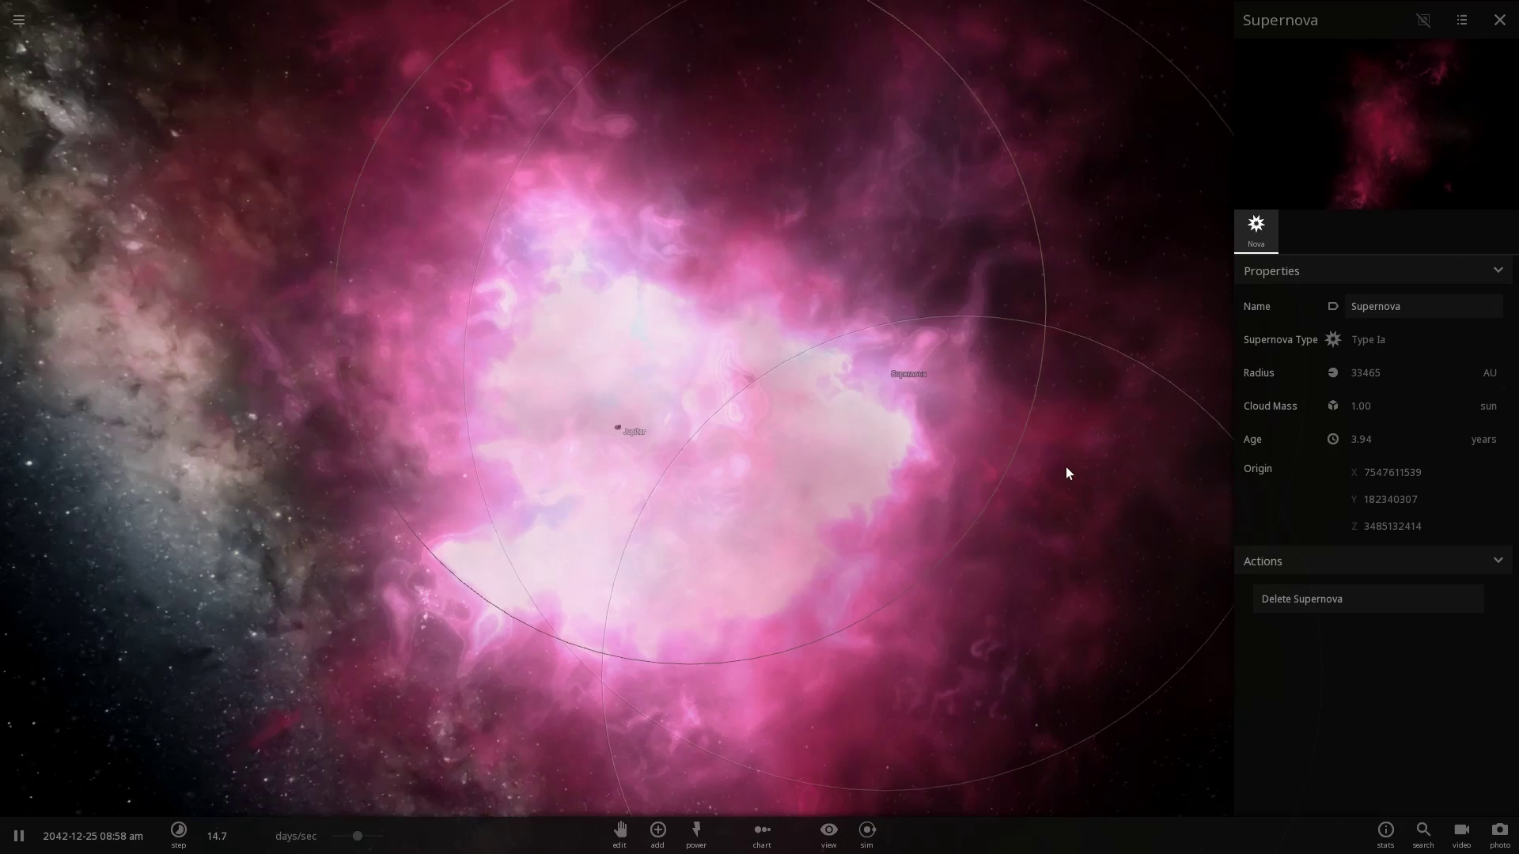
{"action": "scroll", "coordinate": [1052, 454], "scroll_direction": "down", "scroll_amount": 10}
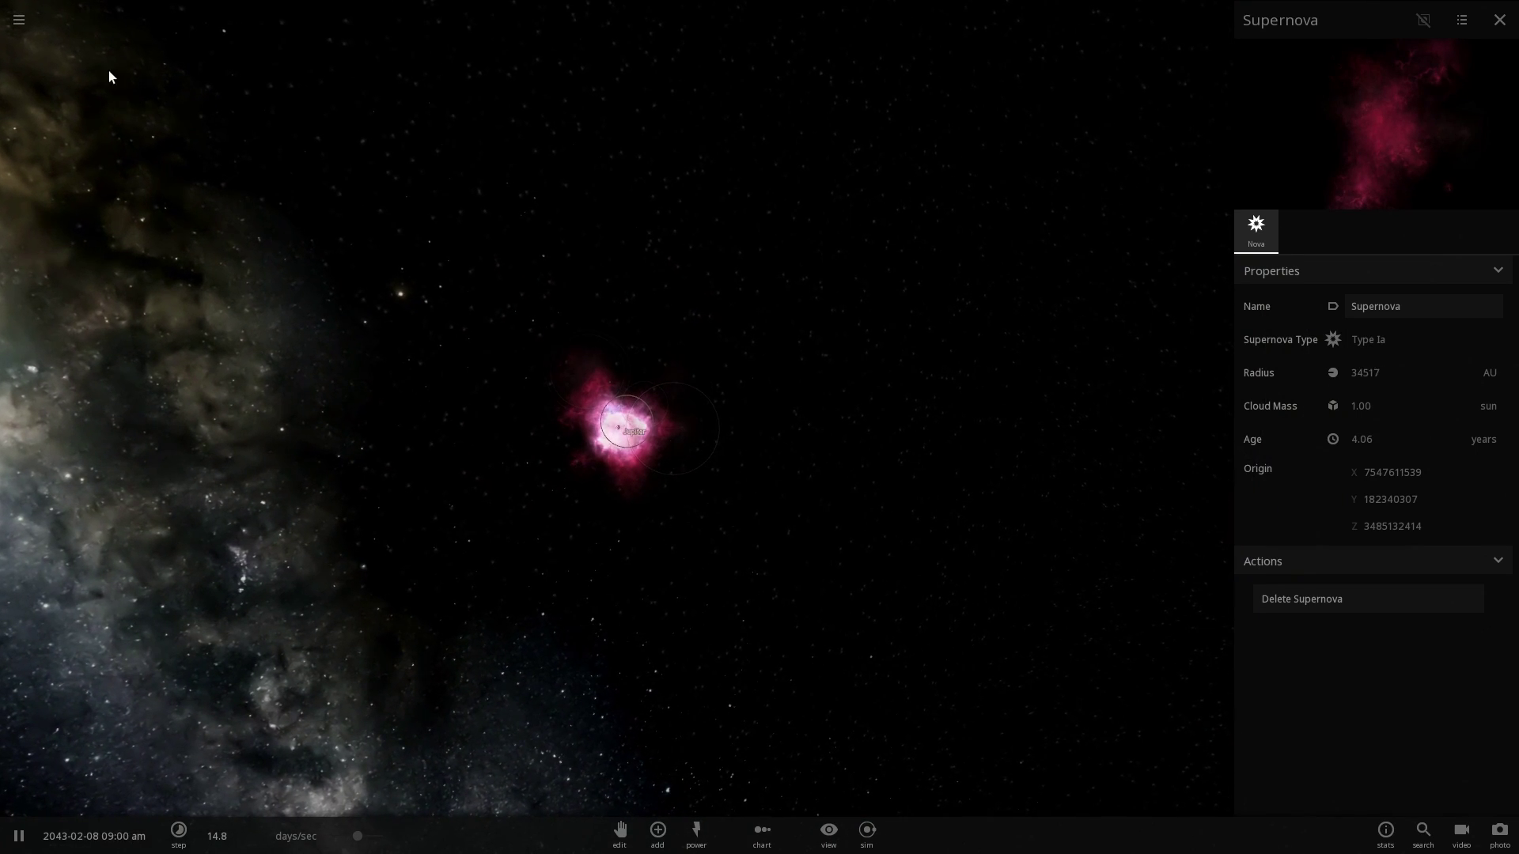
- Start a new empty simulation
{"action": "left_click", "coordinate": [19, 24]}
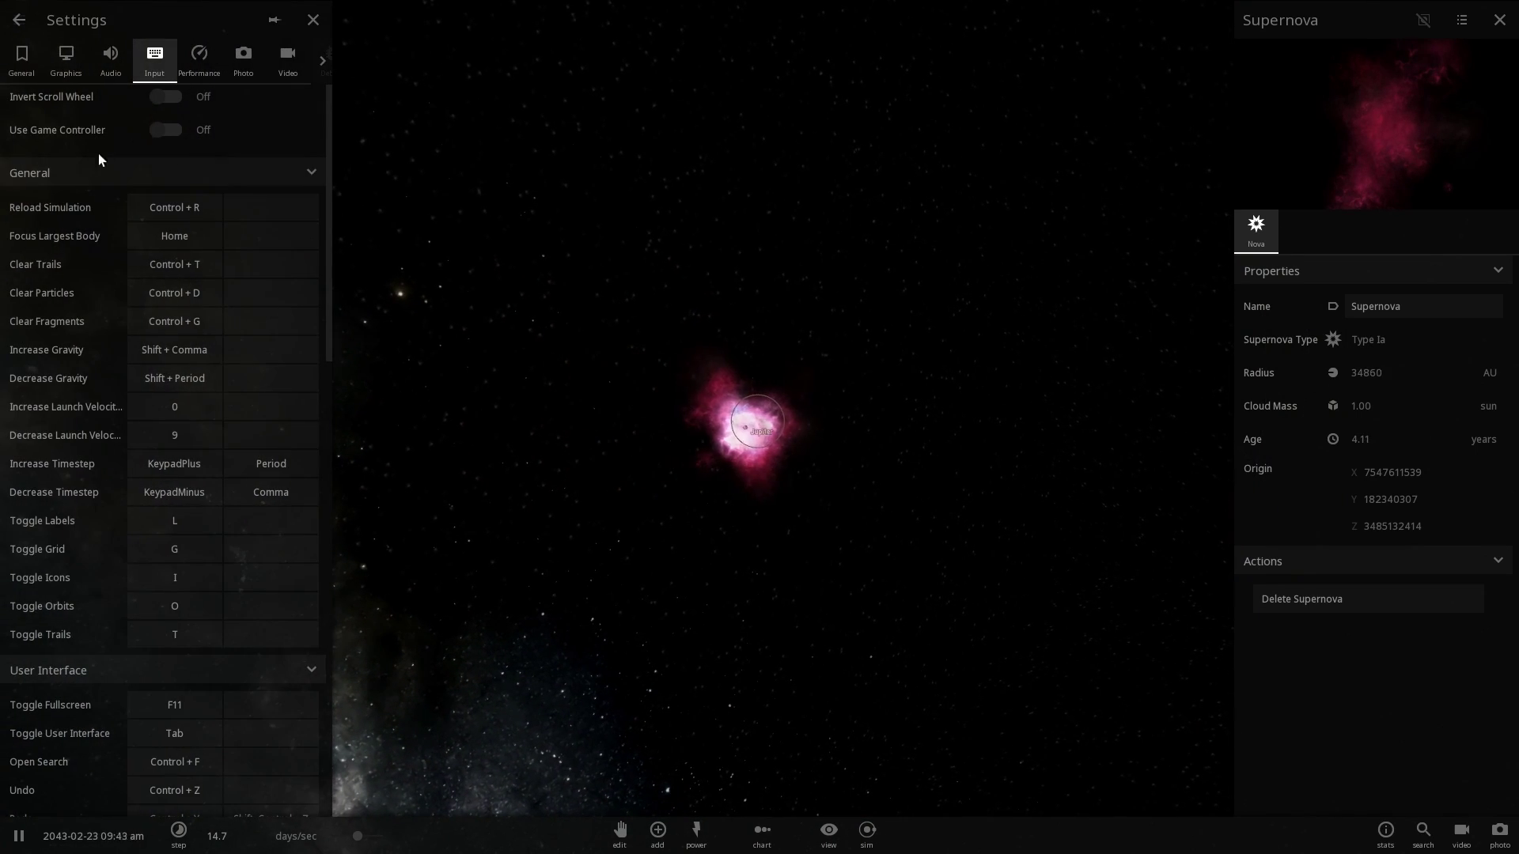
{"action": "left_click", "coordinate": [19, 20]}
{"action": "left_click", "coordinate": [82, 197]}
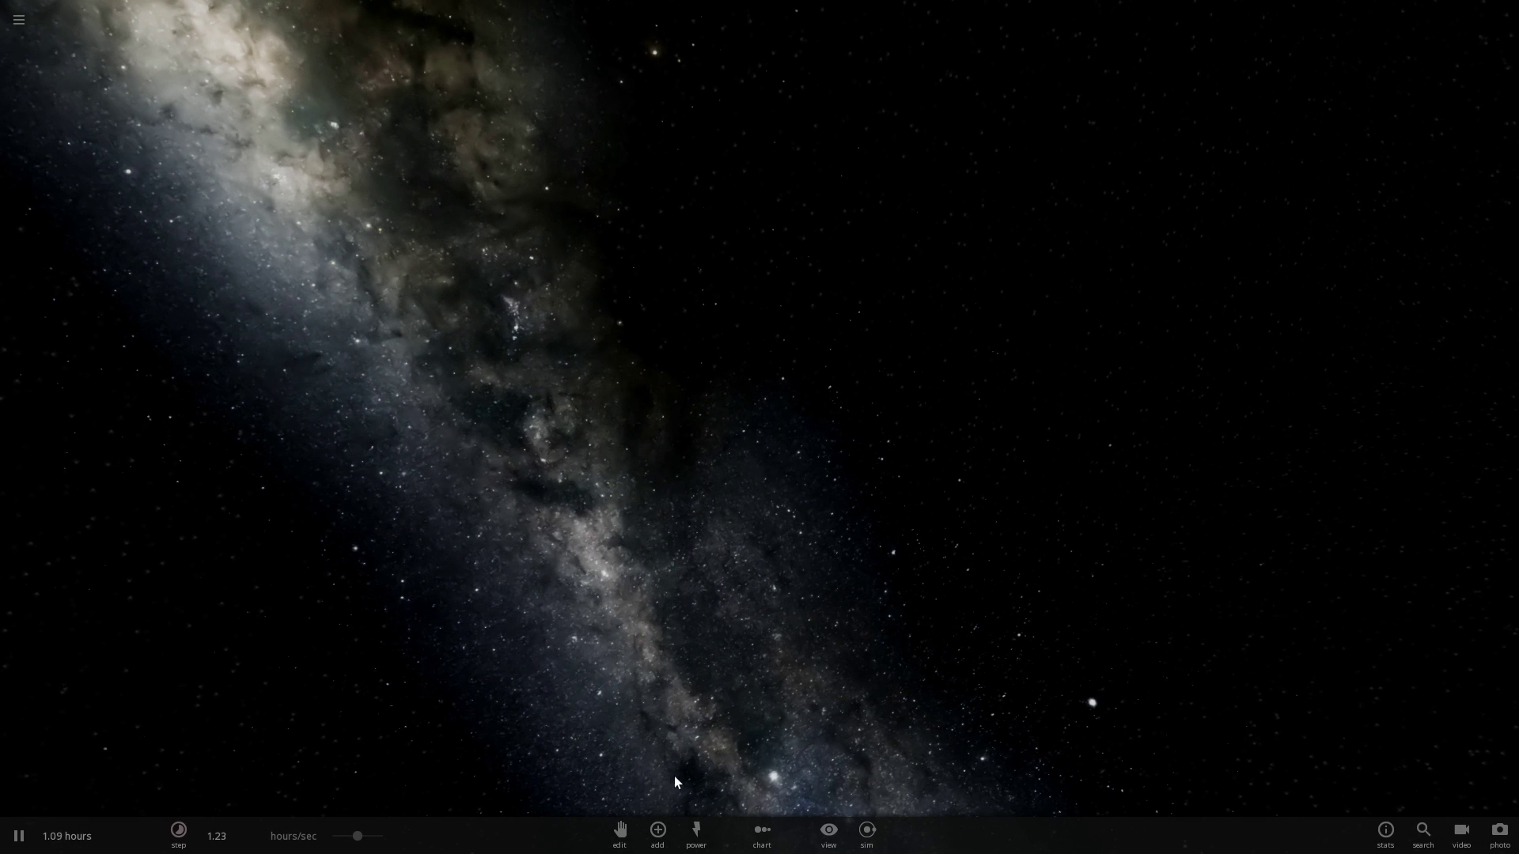
- Add the star Sirius B from the object library to the middle of the empty space
{"action": "left_click", "coordinate": [661, 834]}
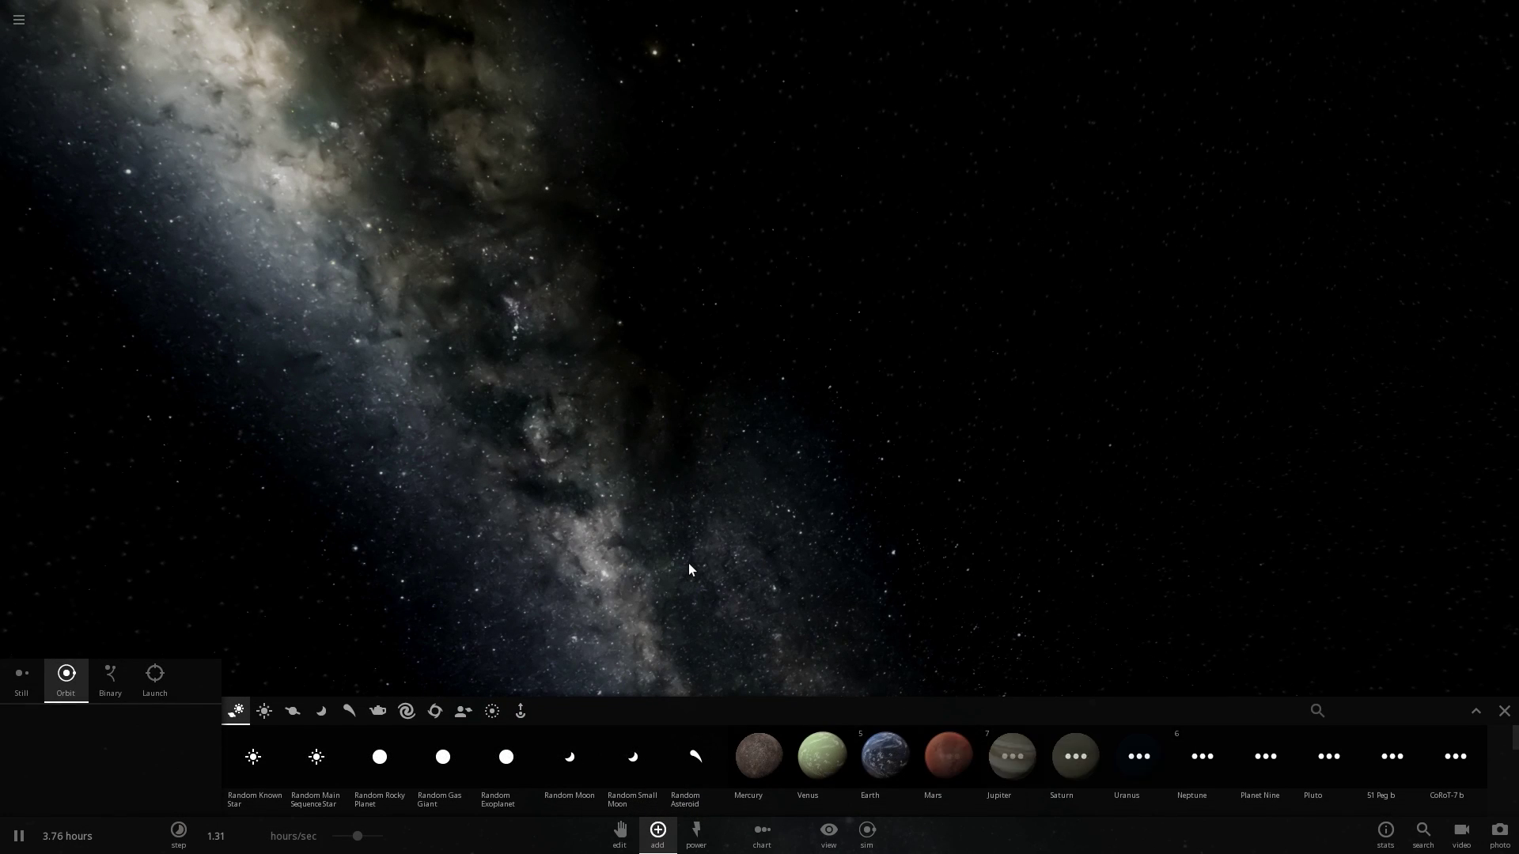
{"action": "scroll", "coordinate": [1076, 739], "scroll_direction": "down", "scroll_amount": 10}
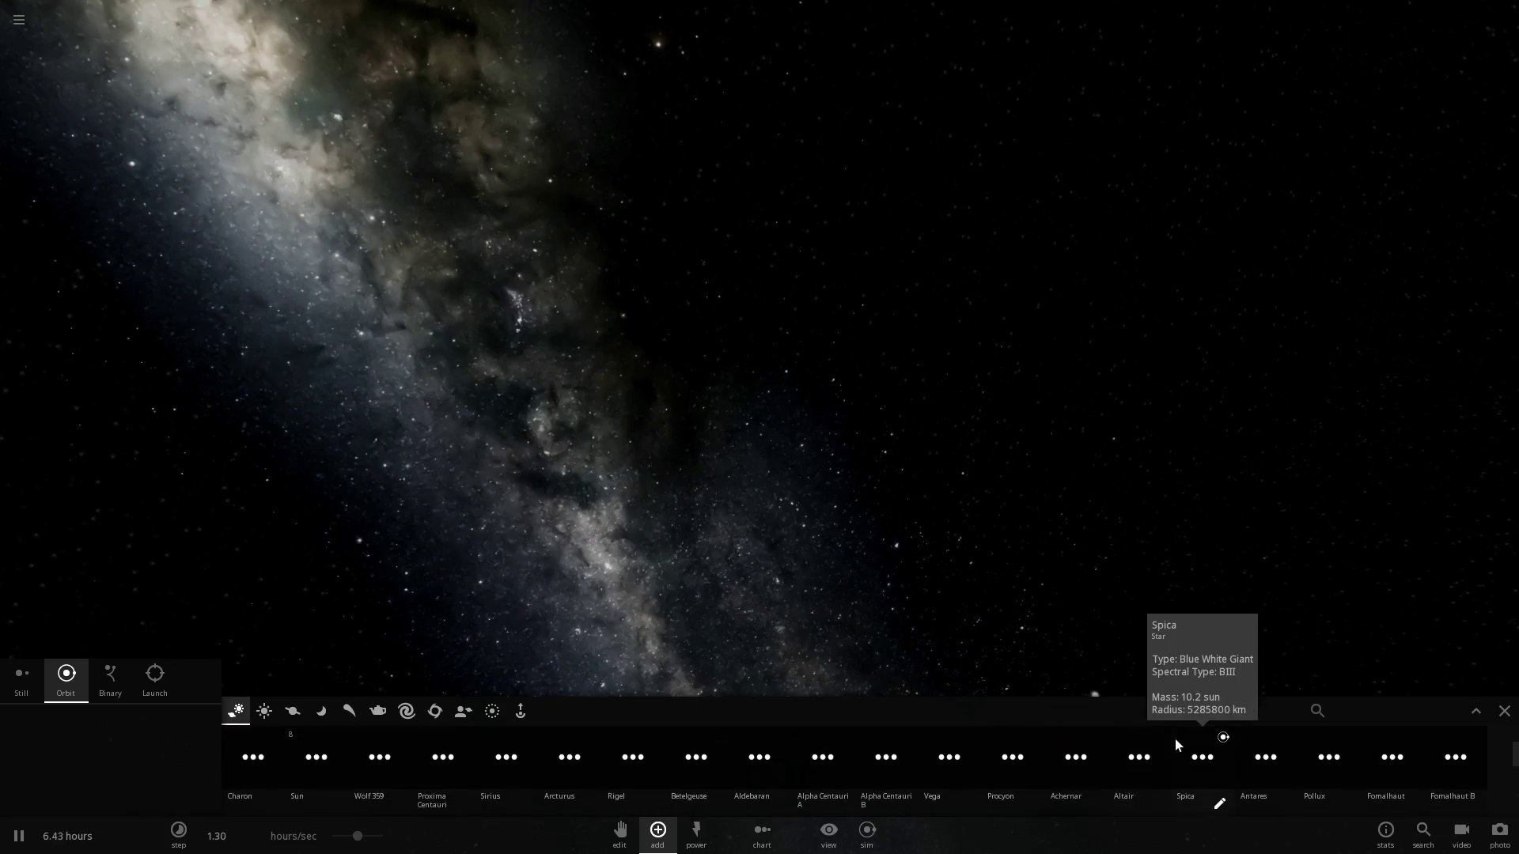
{"action": "left_click", "coordinate": [1203, 758]}
{"action": "left_click", "coordinate": [765, 391]}
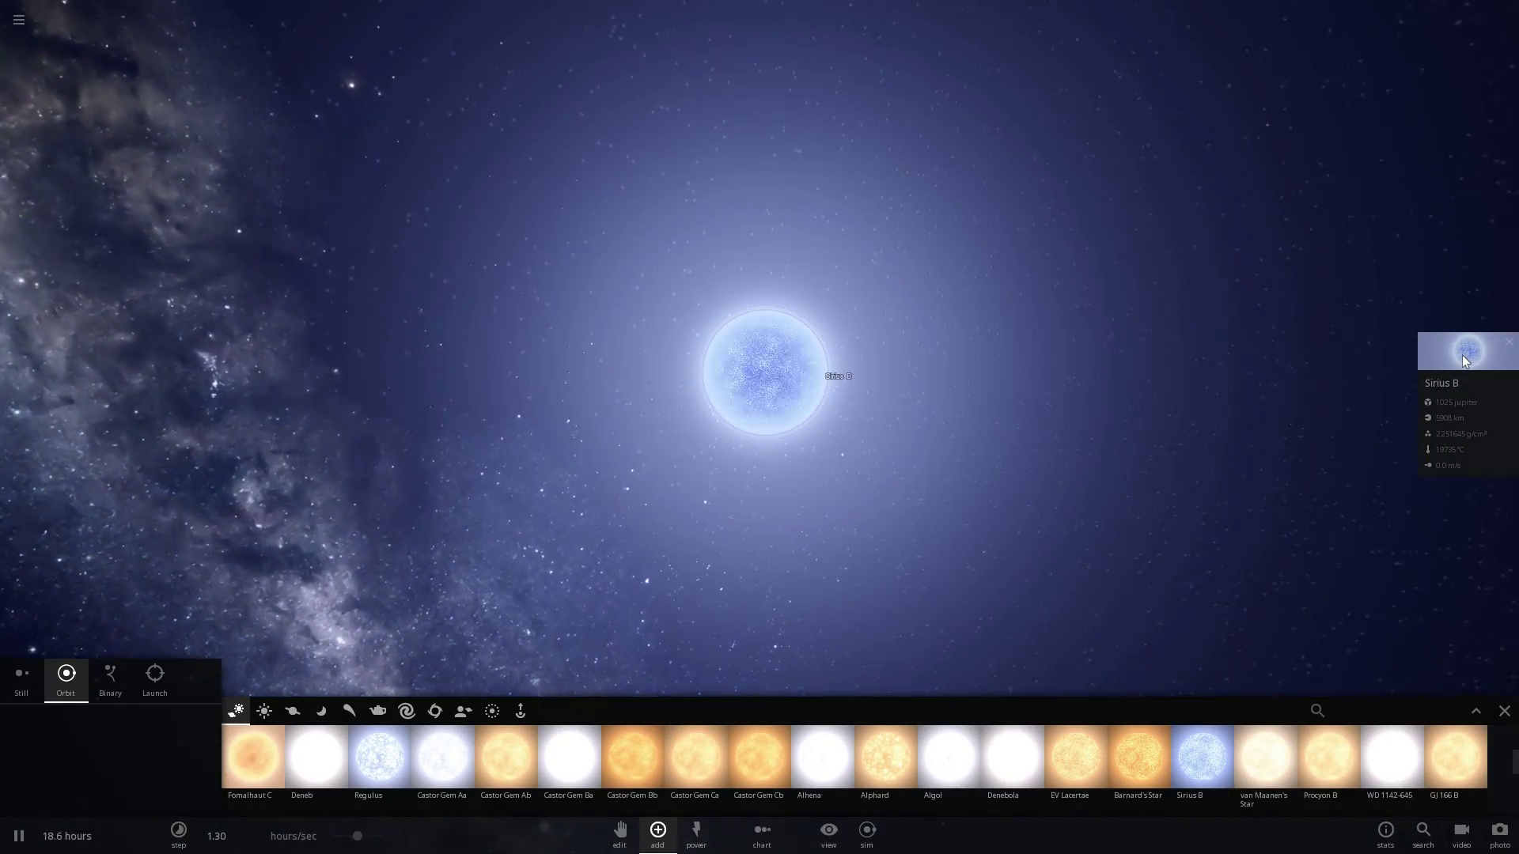
- Switch Sirius B's mass unit to sun, set the mass to 1.39, and raise it further to trigger a supernova
{"action": "left_click", "coordinate": [1463, 357]}
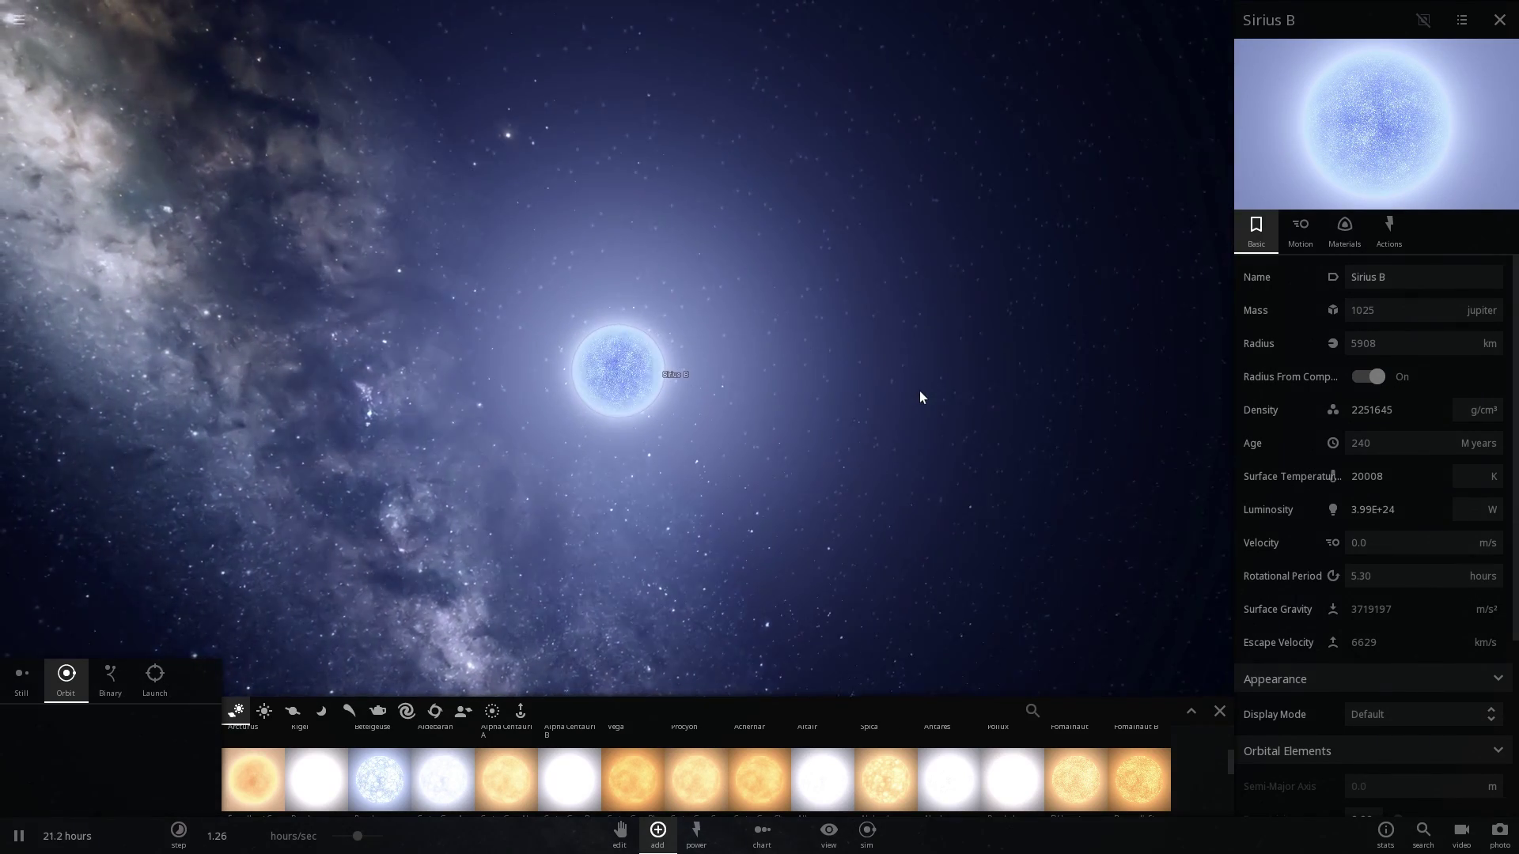
{"action": "left_click_drag", "start_coordinate": [919, 391], "coordinate": [1030, 345]}
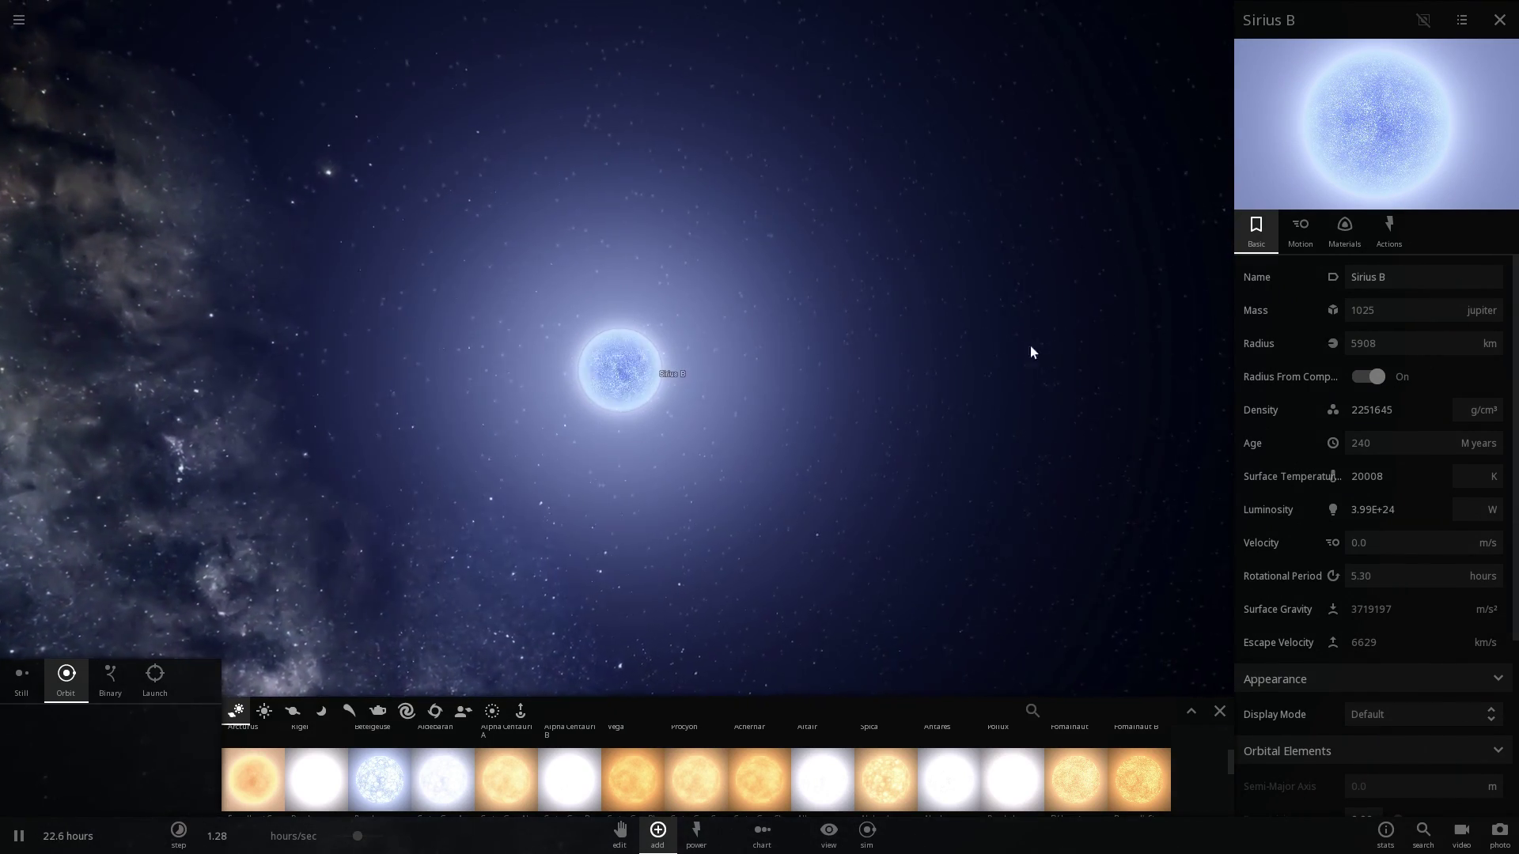
{"action": "scroll", "coordinate": [866, 404], "scroll_direction": "down", "scroll_amount": 5}
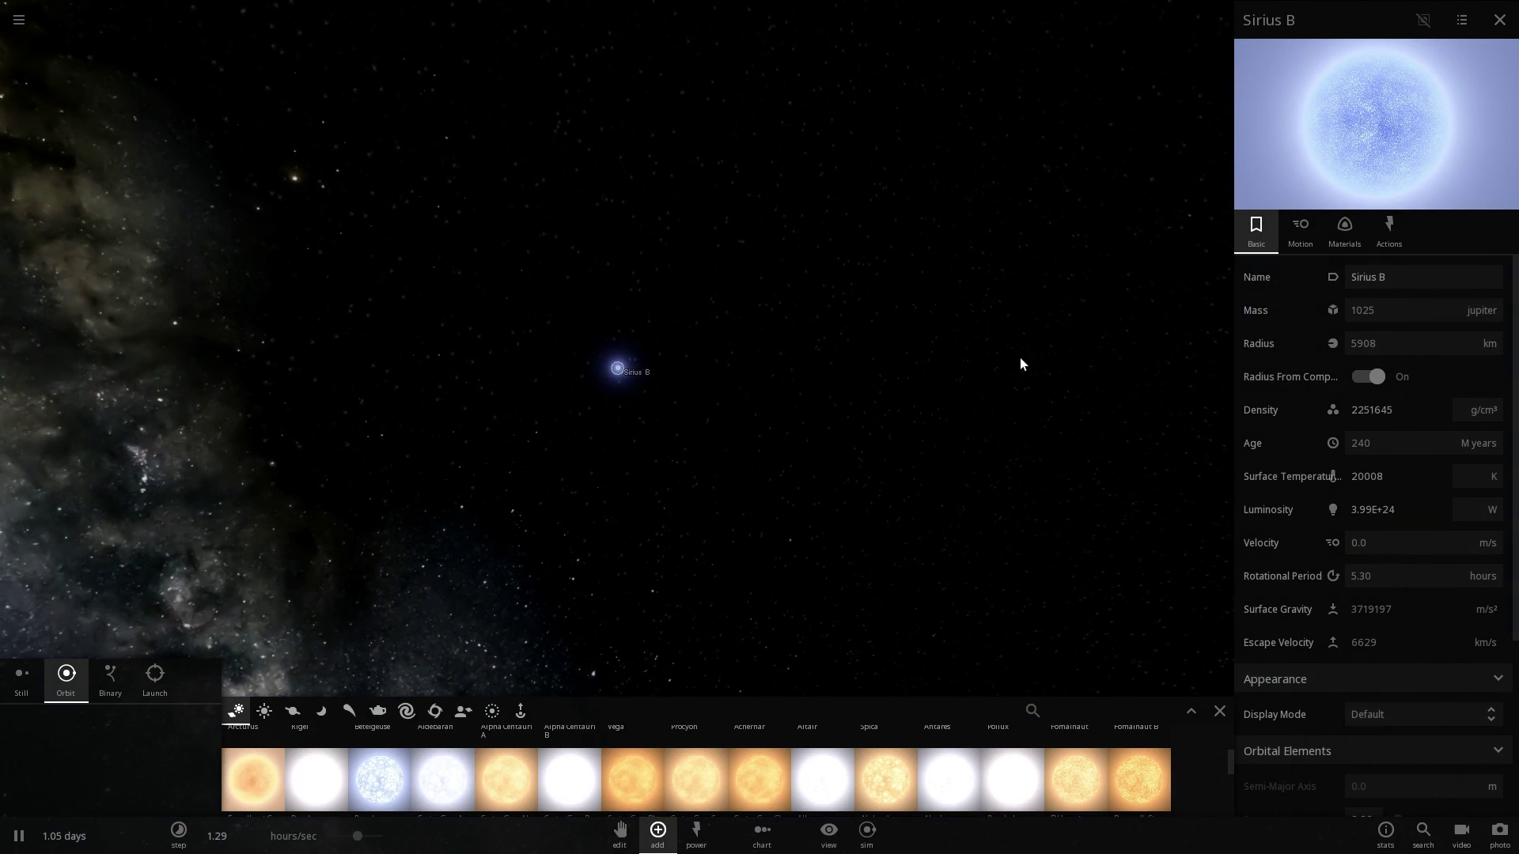
{"action": "left_click", "coordinate": [1473, 313]}
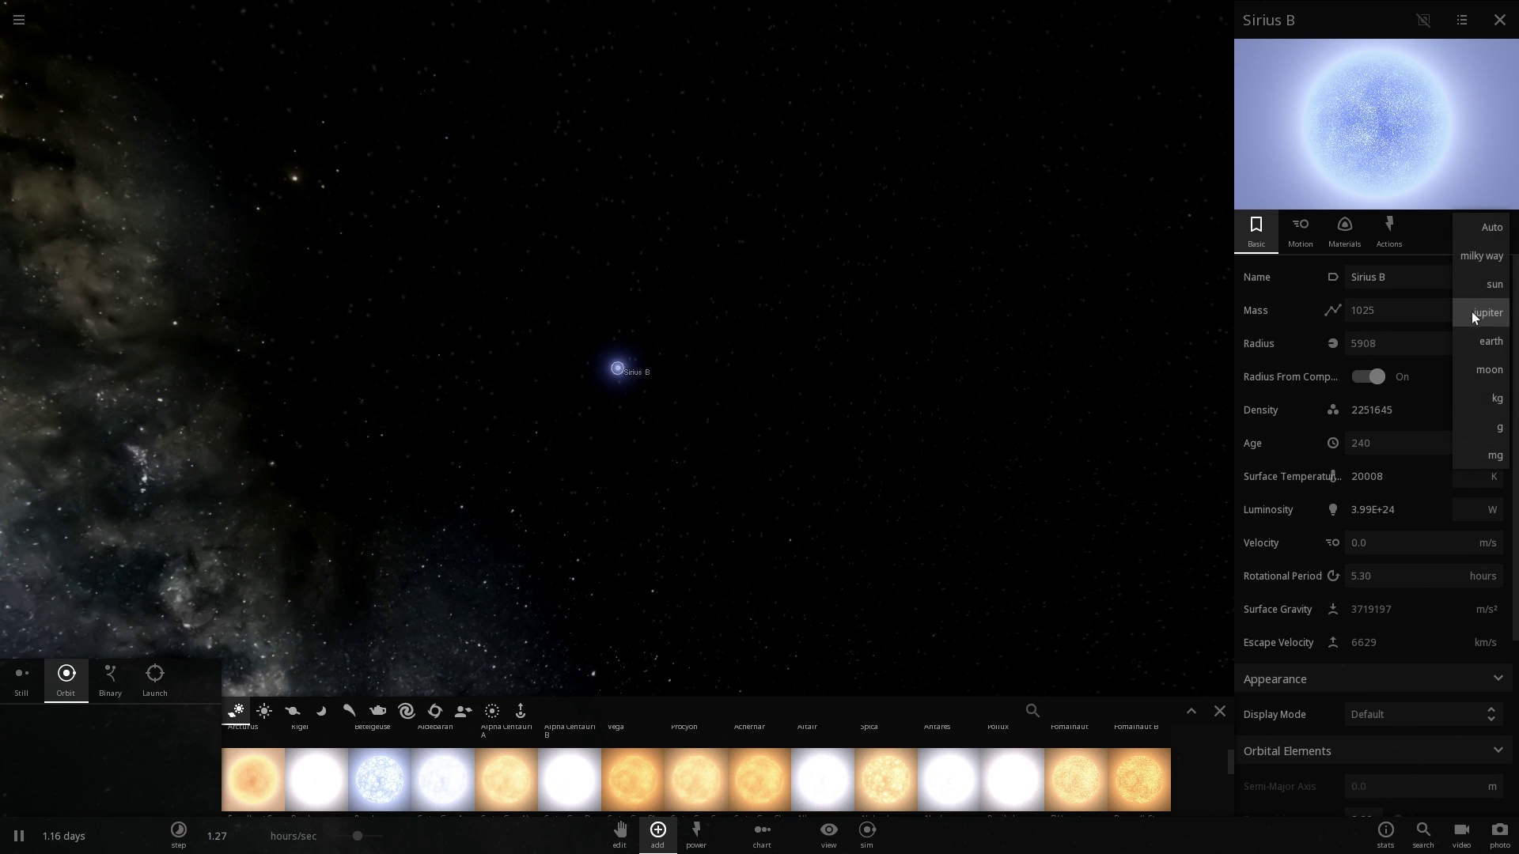
{"action": "left_click", "coordinate": [1482, 290]}
{"action": "type", "text": "1.36"}
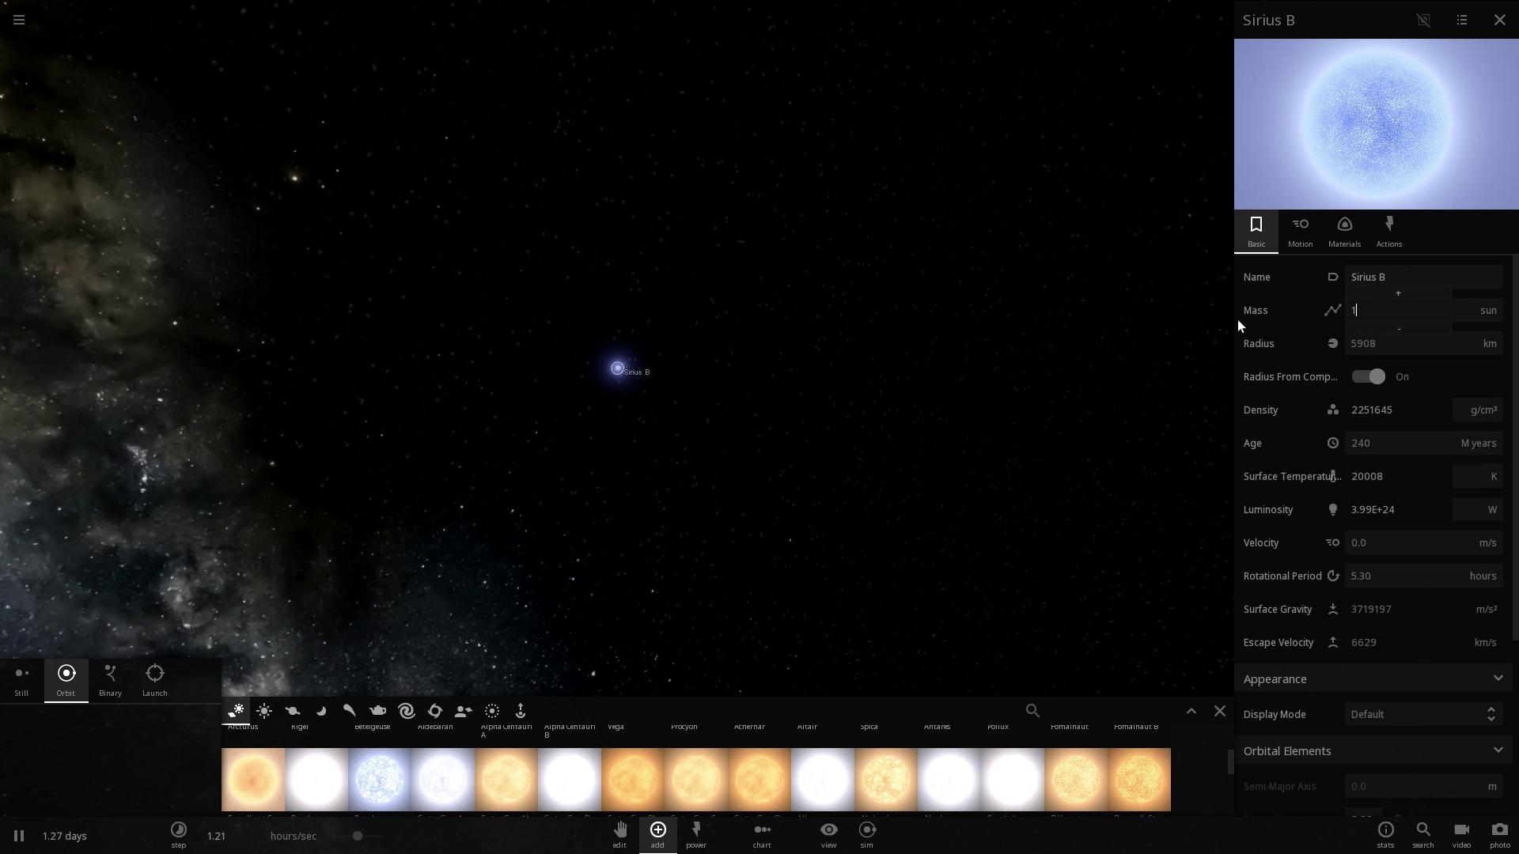
{"action": "key", "text": "Return"}
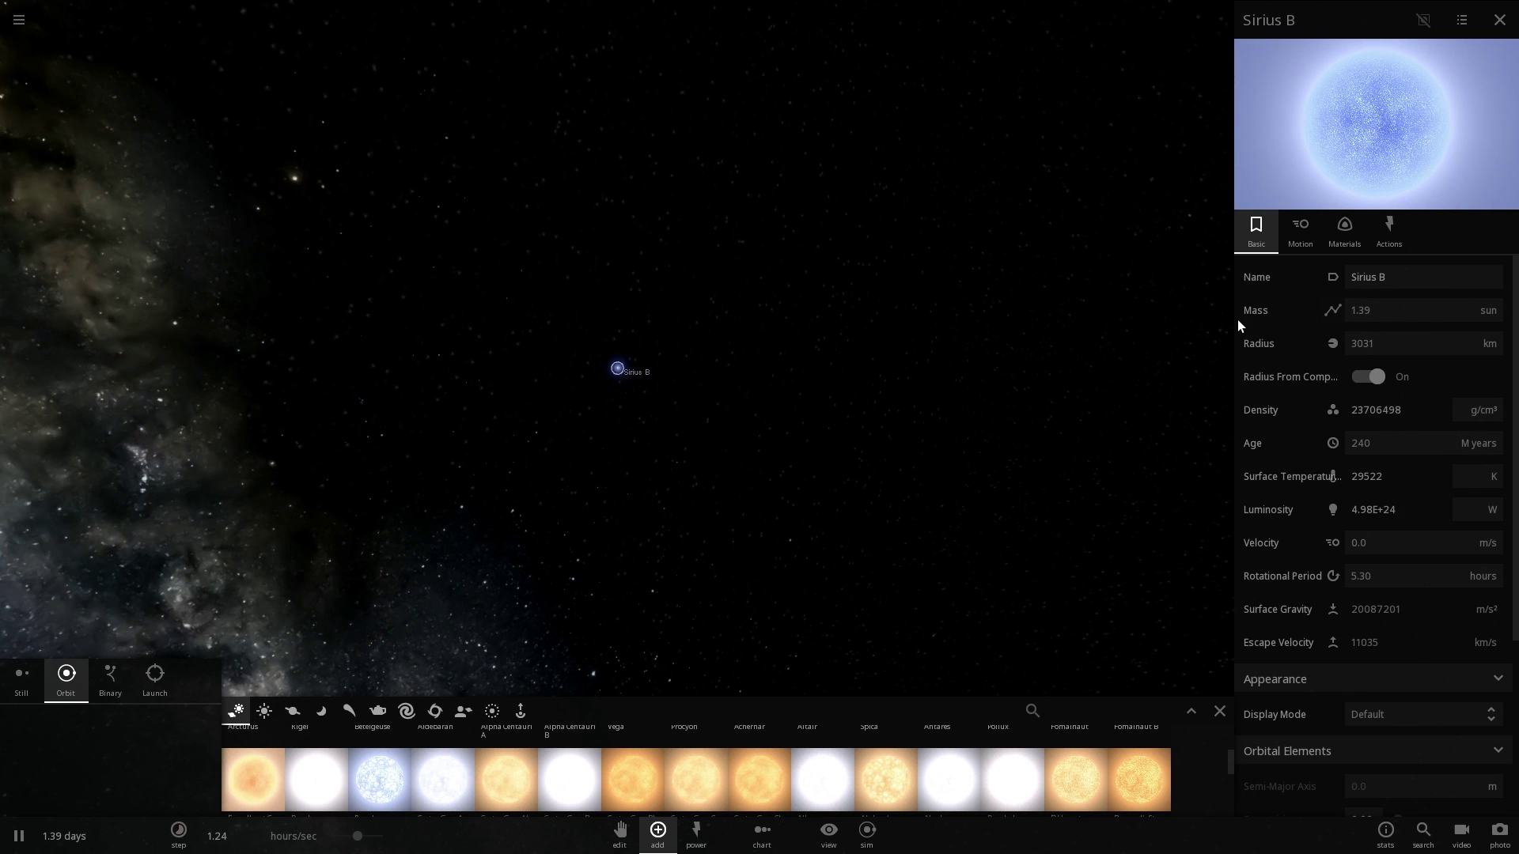
{"action": "left_click", "coordinate": [1396, 313]}
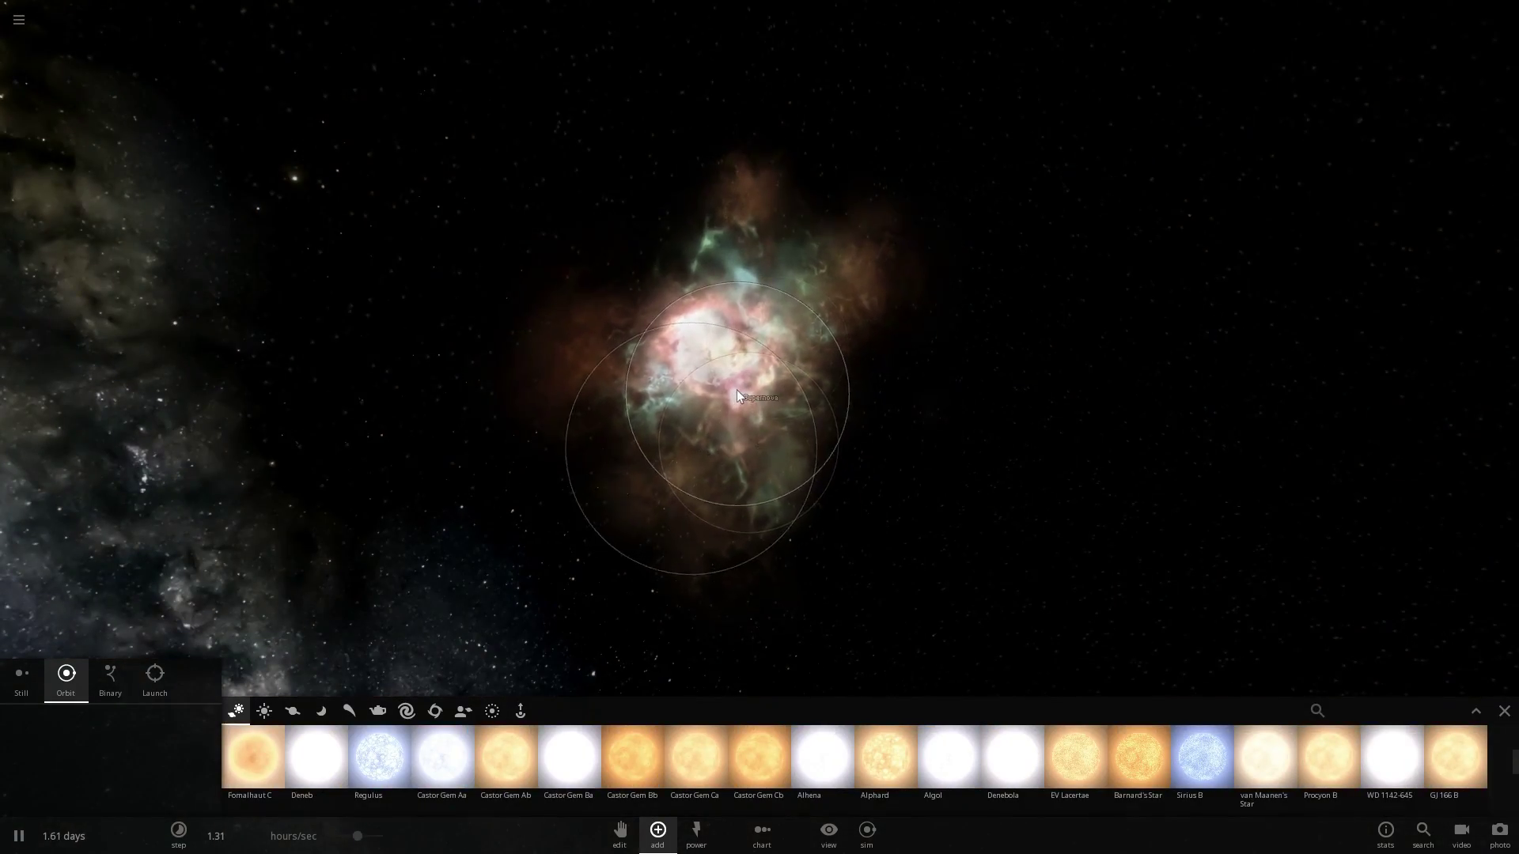
- Delete the supernova left by Sirius B
{"action": "mouse_move", "coordinate": [737, 391]}
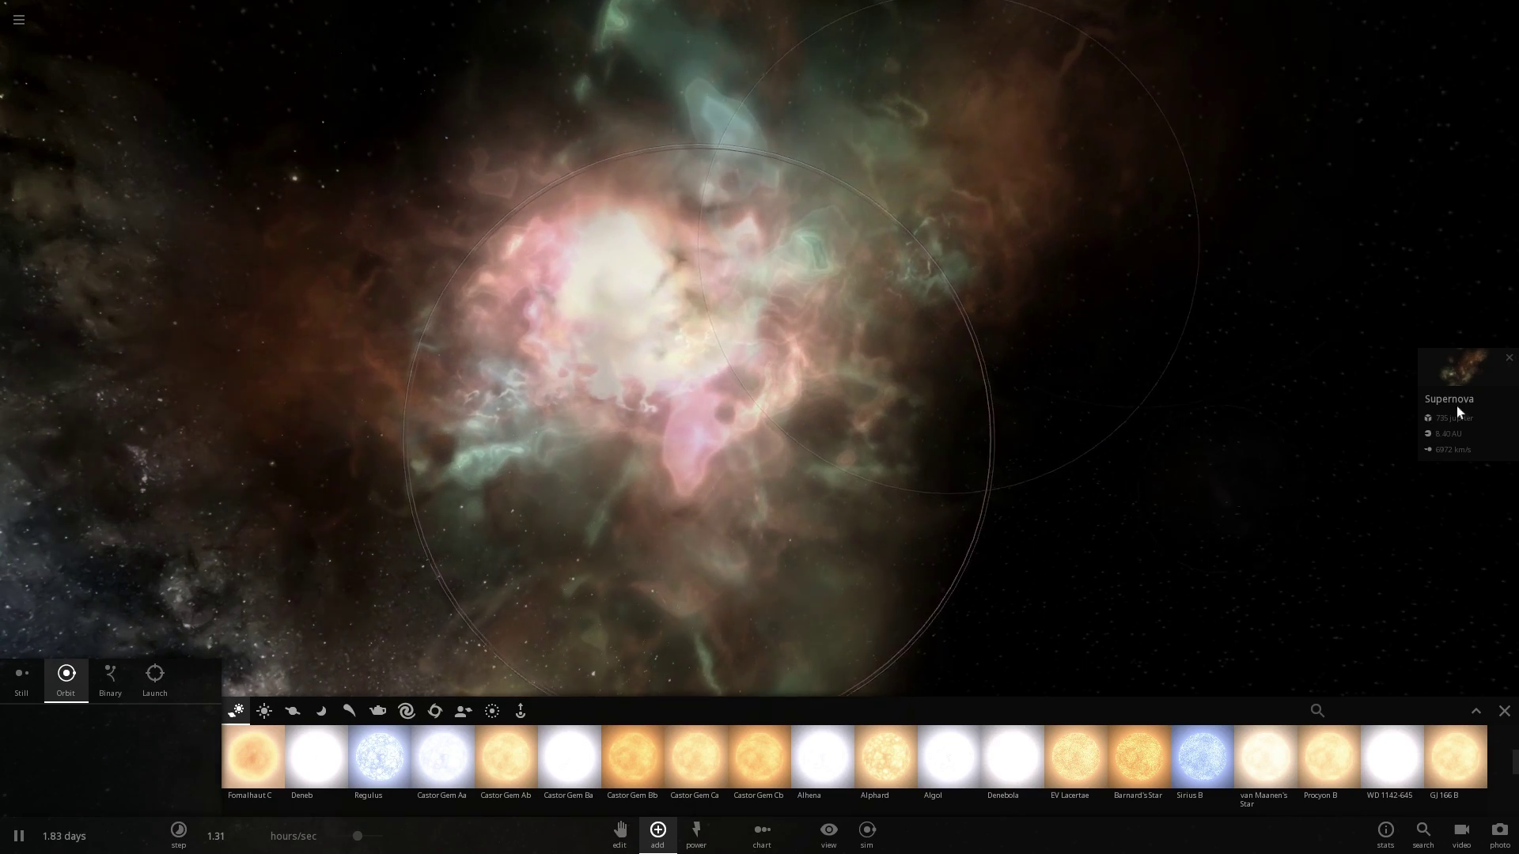
{"action": "left_click", "coordinate": [1456, 404]}
{"action": "left_click", "coordinate": [1356, 601]}
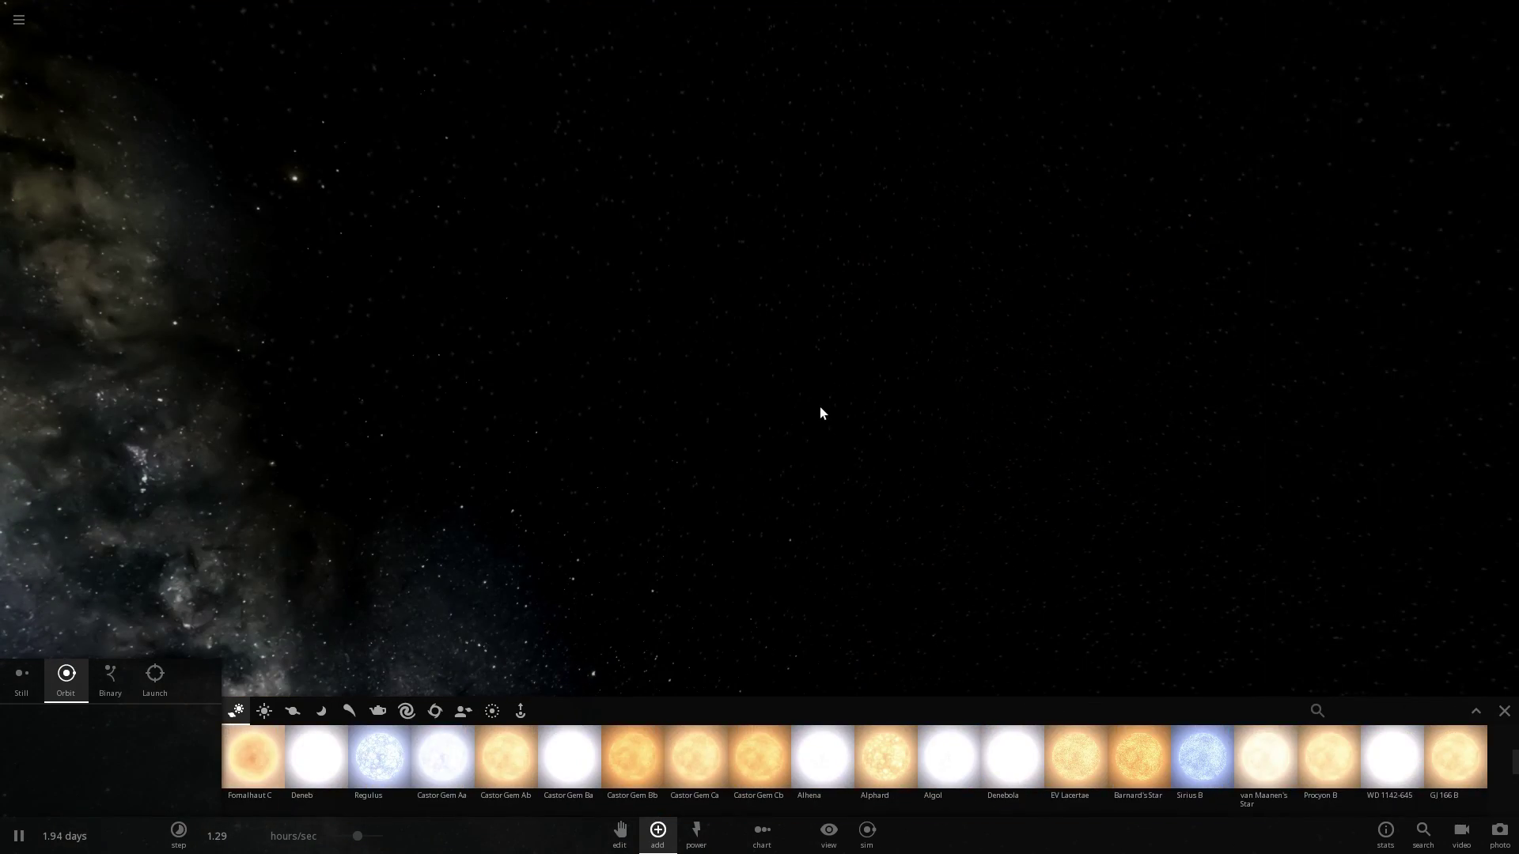
- Browse the object library for another star and restrict the list to stars only
{"action": "scroll", "coordinate": [732, 774], "scroll_direction": "down", "scroll_amount": 3}
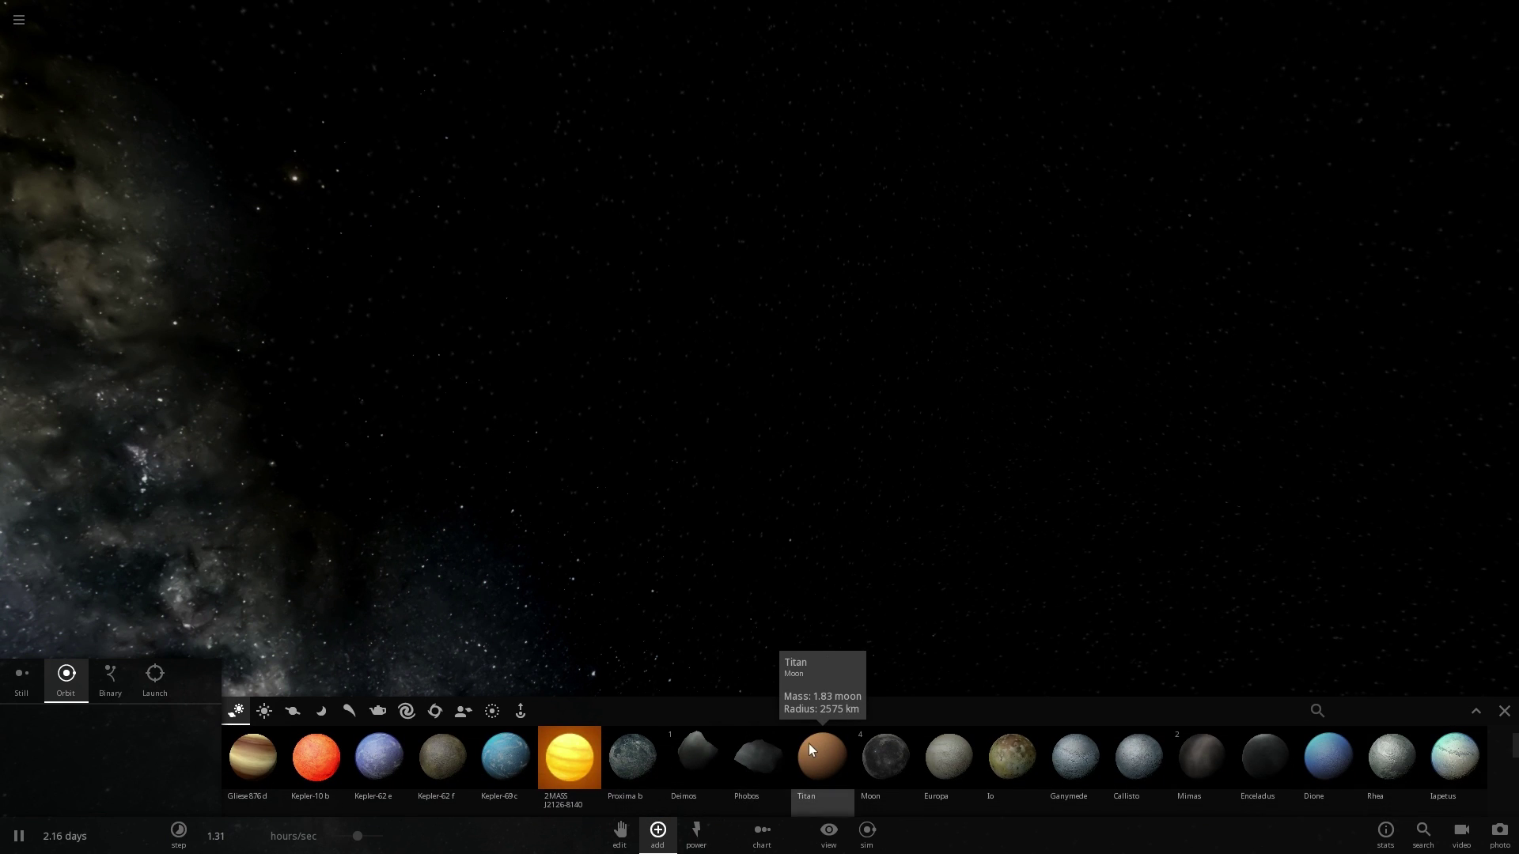
{"action": "scroll", "coordinate": [811, 744], "scroll_direction": "up", "scroll_amount": 1}
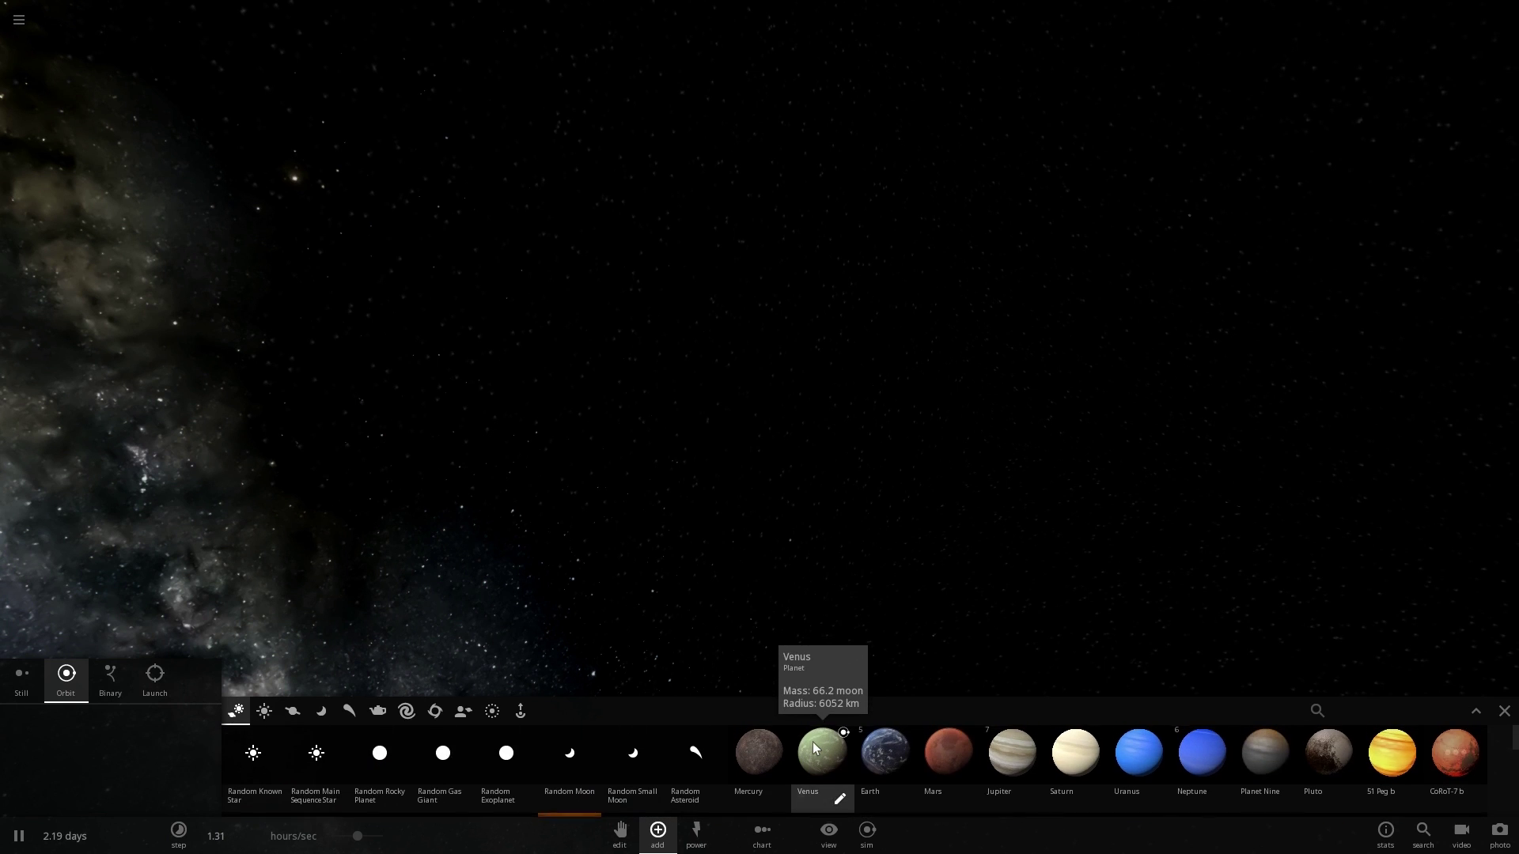
{"action": "left_click", "coordinate": [264, 711]}
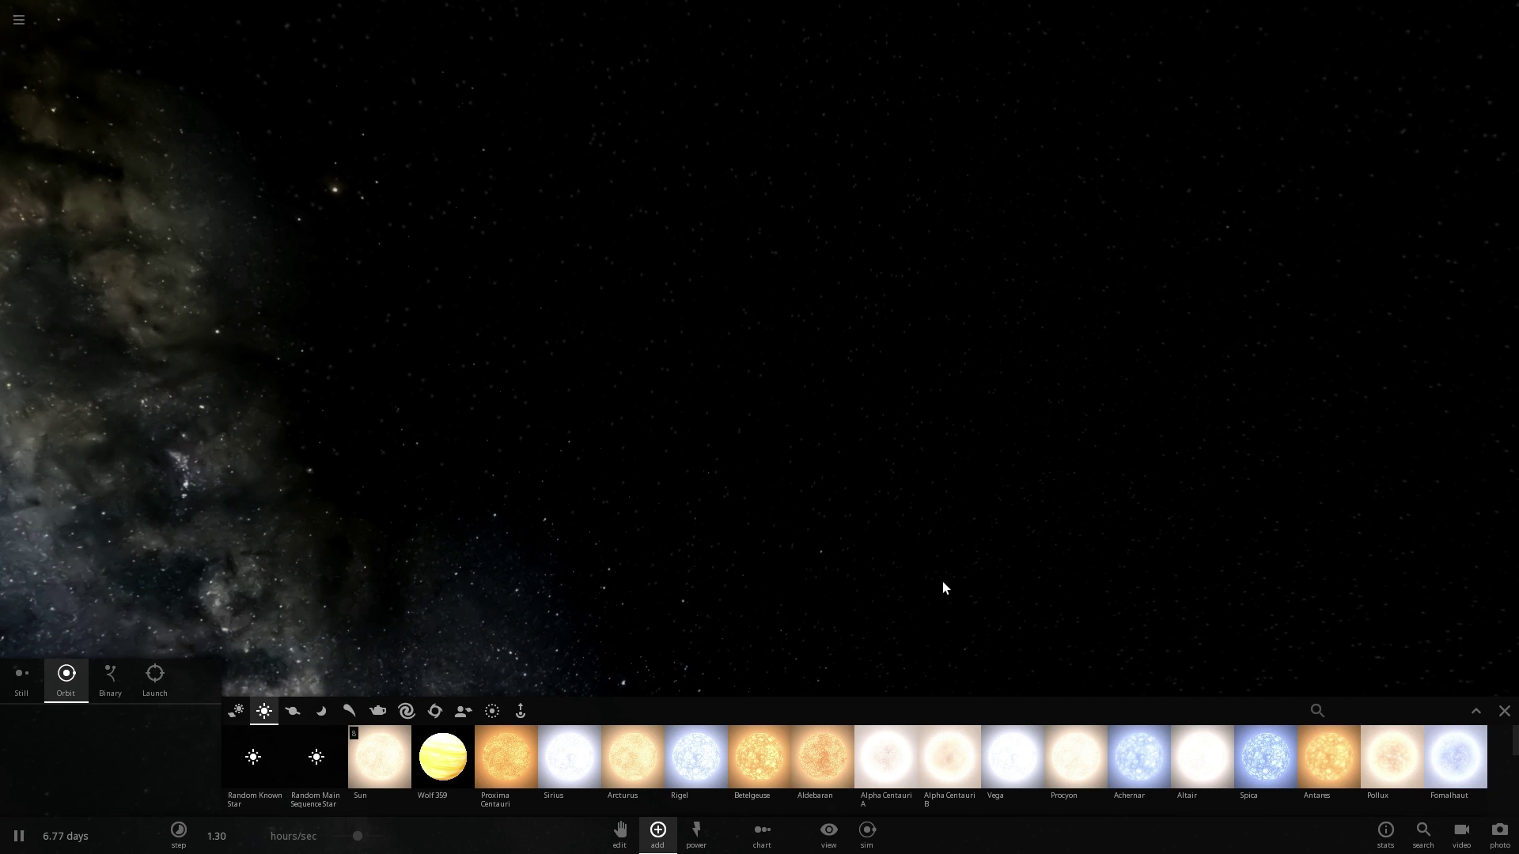
- Look through the star list and add the orange giant Alphard to the middle of the empty space
{"action": "mouse_move", "coordinate": [1005, 767]}
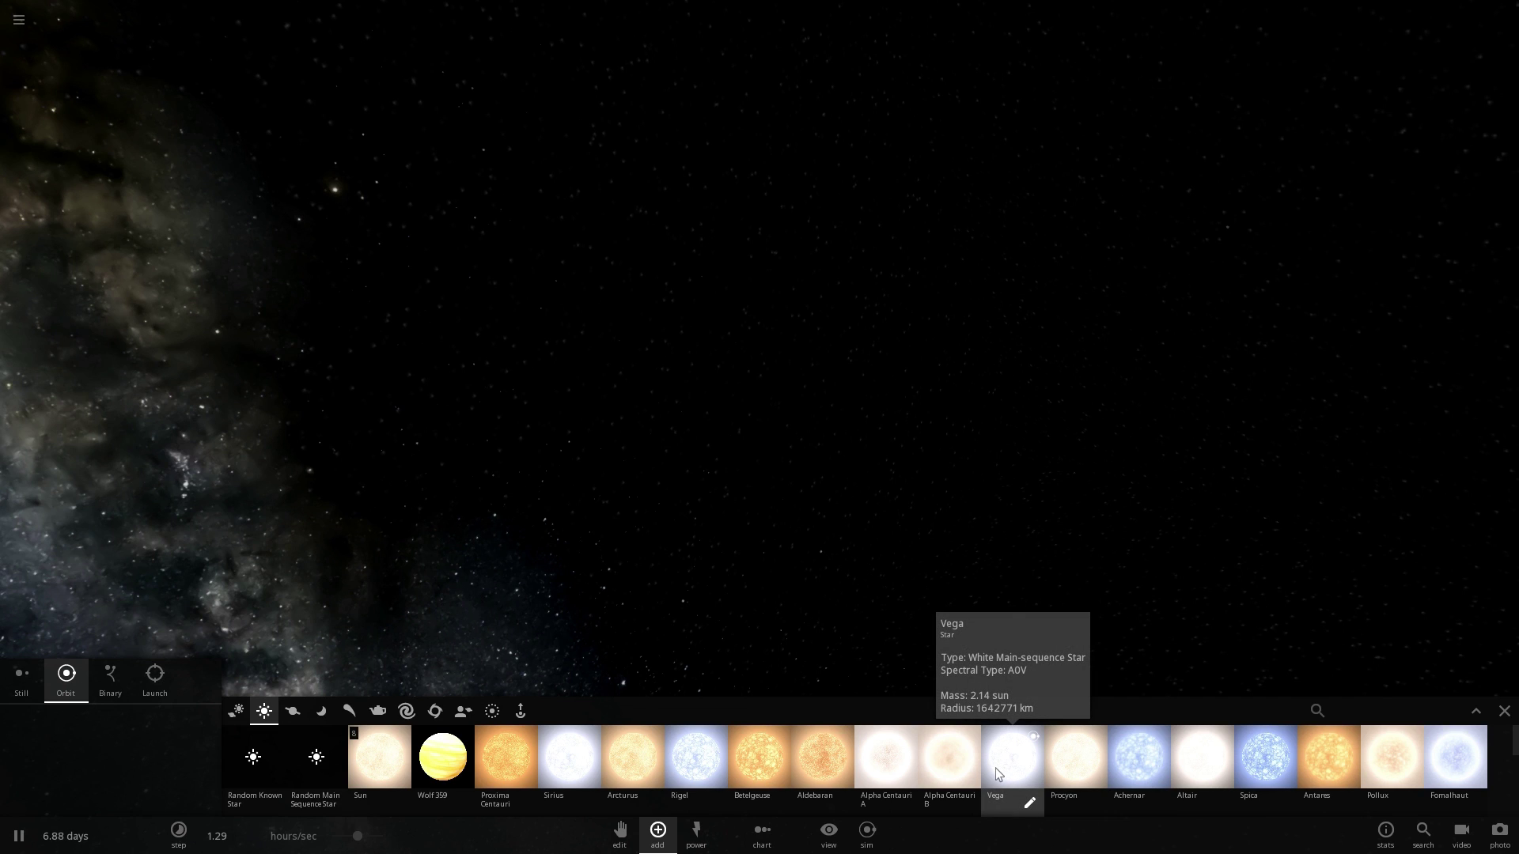
{"action": "mouse_move", "coordinate": [1050, 761]}
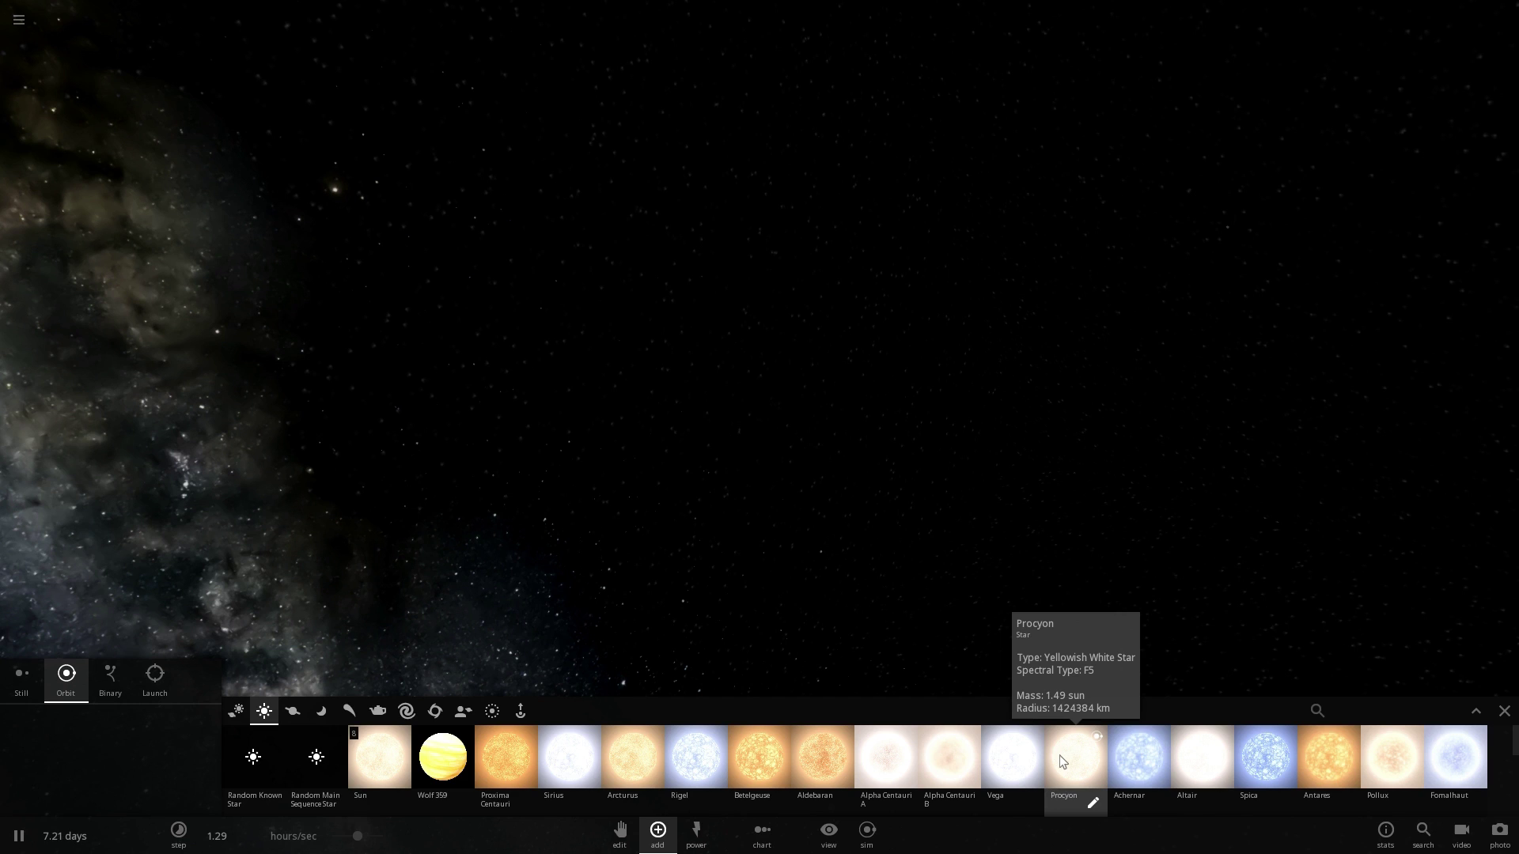
{"action": "scroll", "coordinate": [951, 744], "scroll_direction": "down", "scroll_amount": 1}
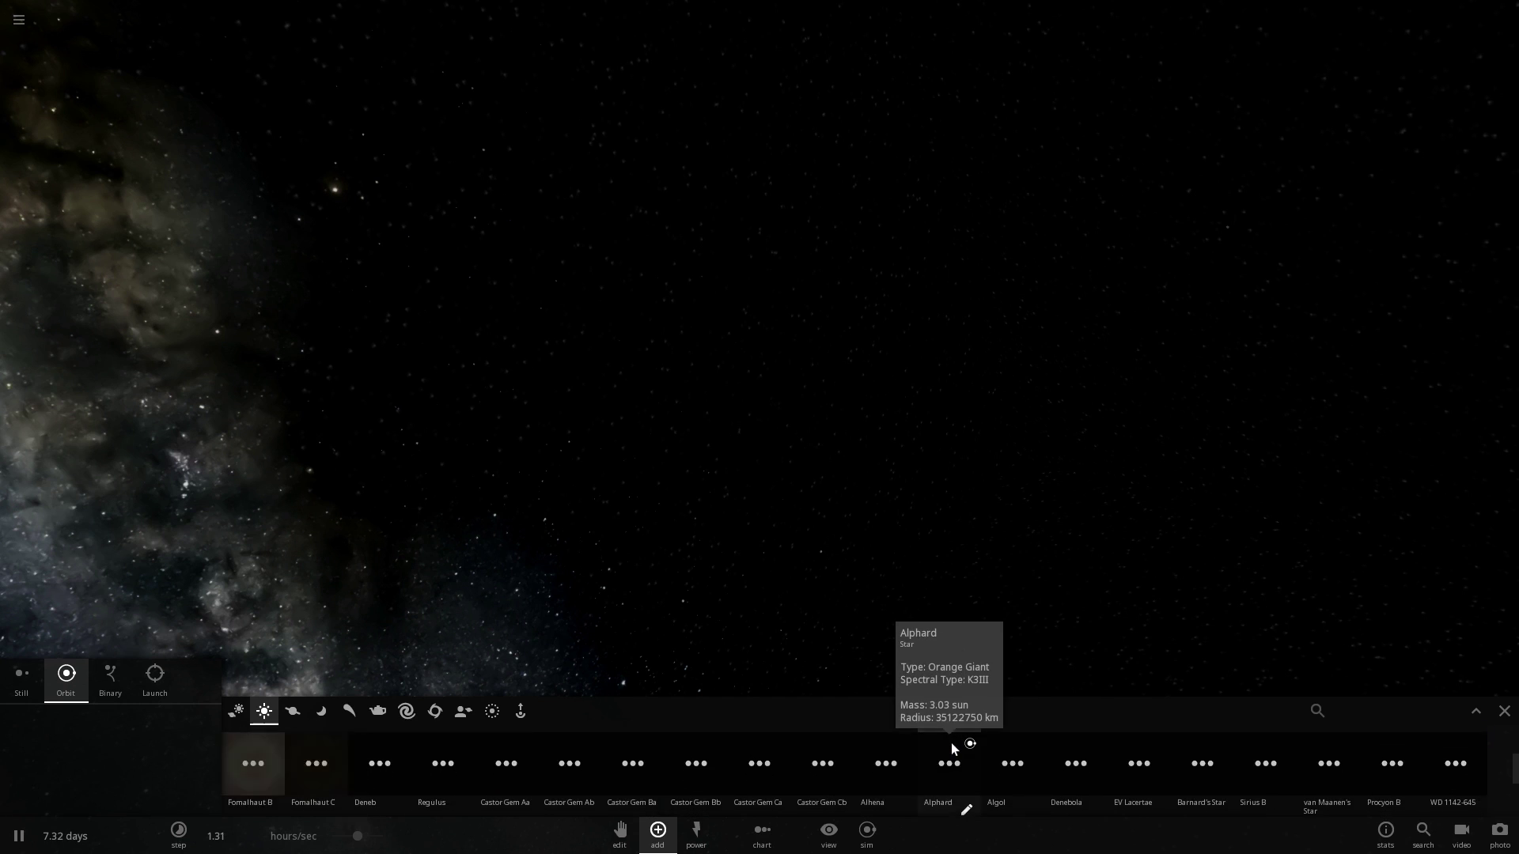
{"action": "scroll", "coordinate": [691, 747], "scroll_direction": "down", "scroll_amount": 1}
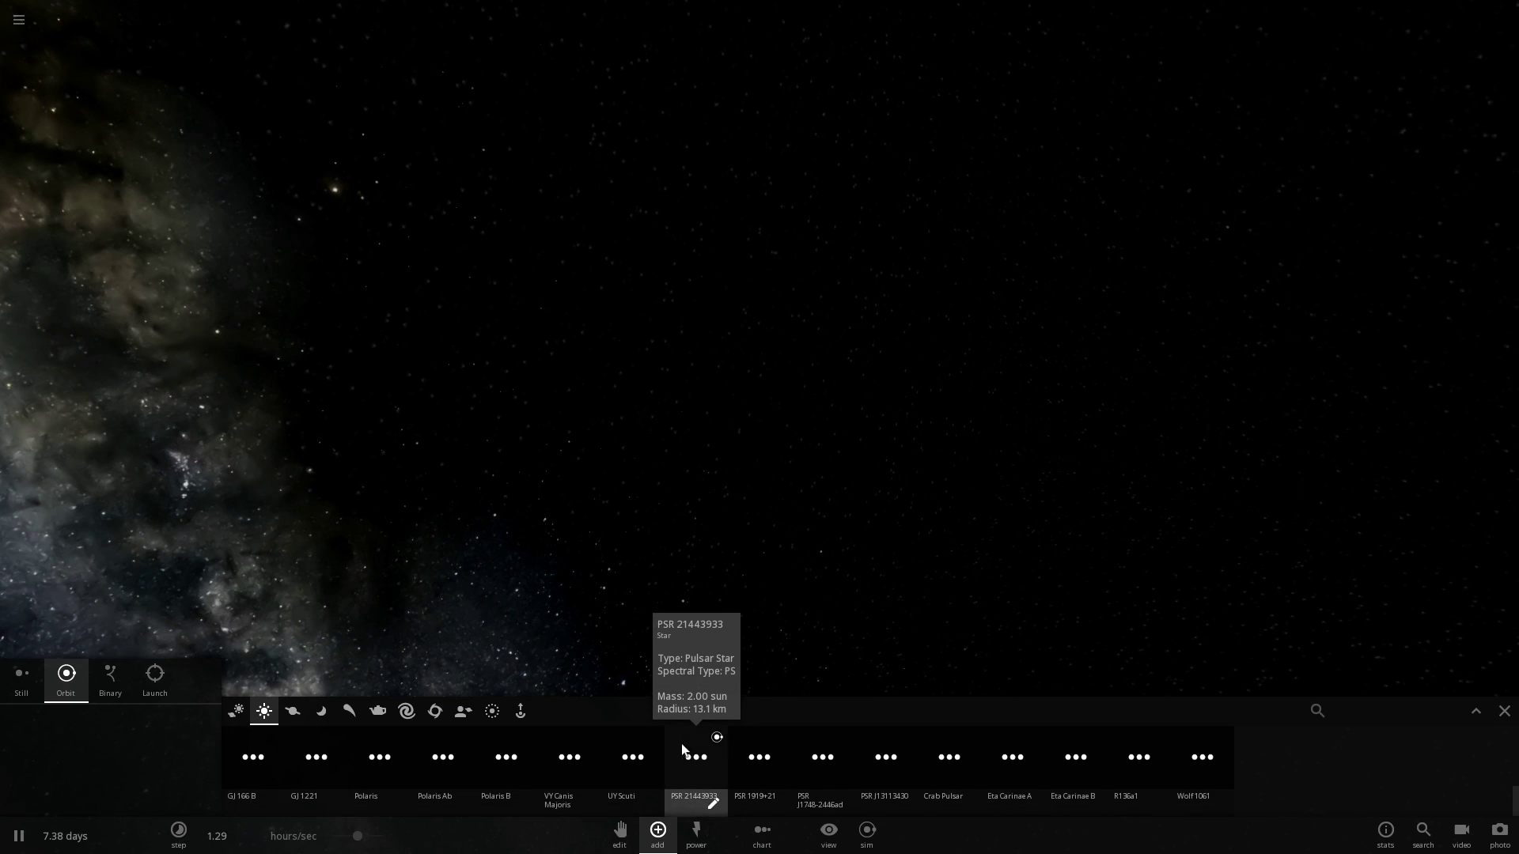
{"action": "left_click", "coordinate": [402, 758]}
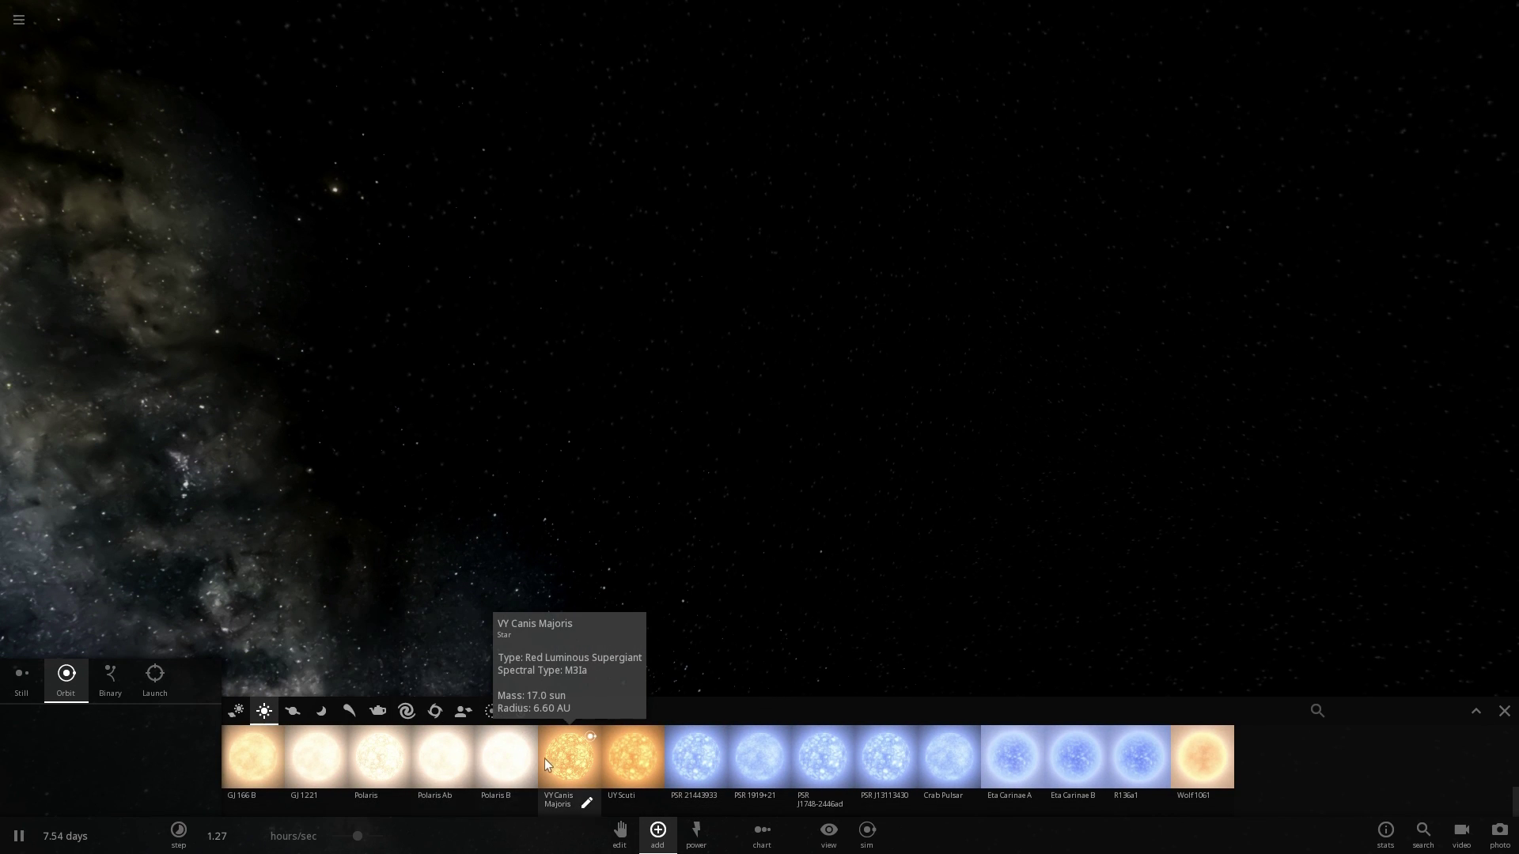
{"action": "scroll", "coordinate": [563, 759], "scroll_direction": "up", "scroll_amount": 1}
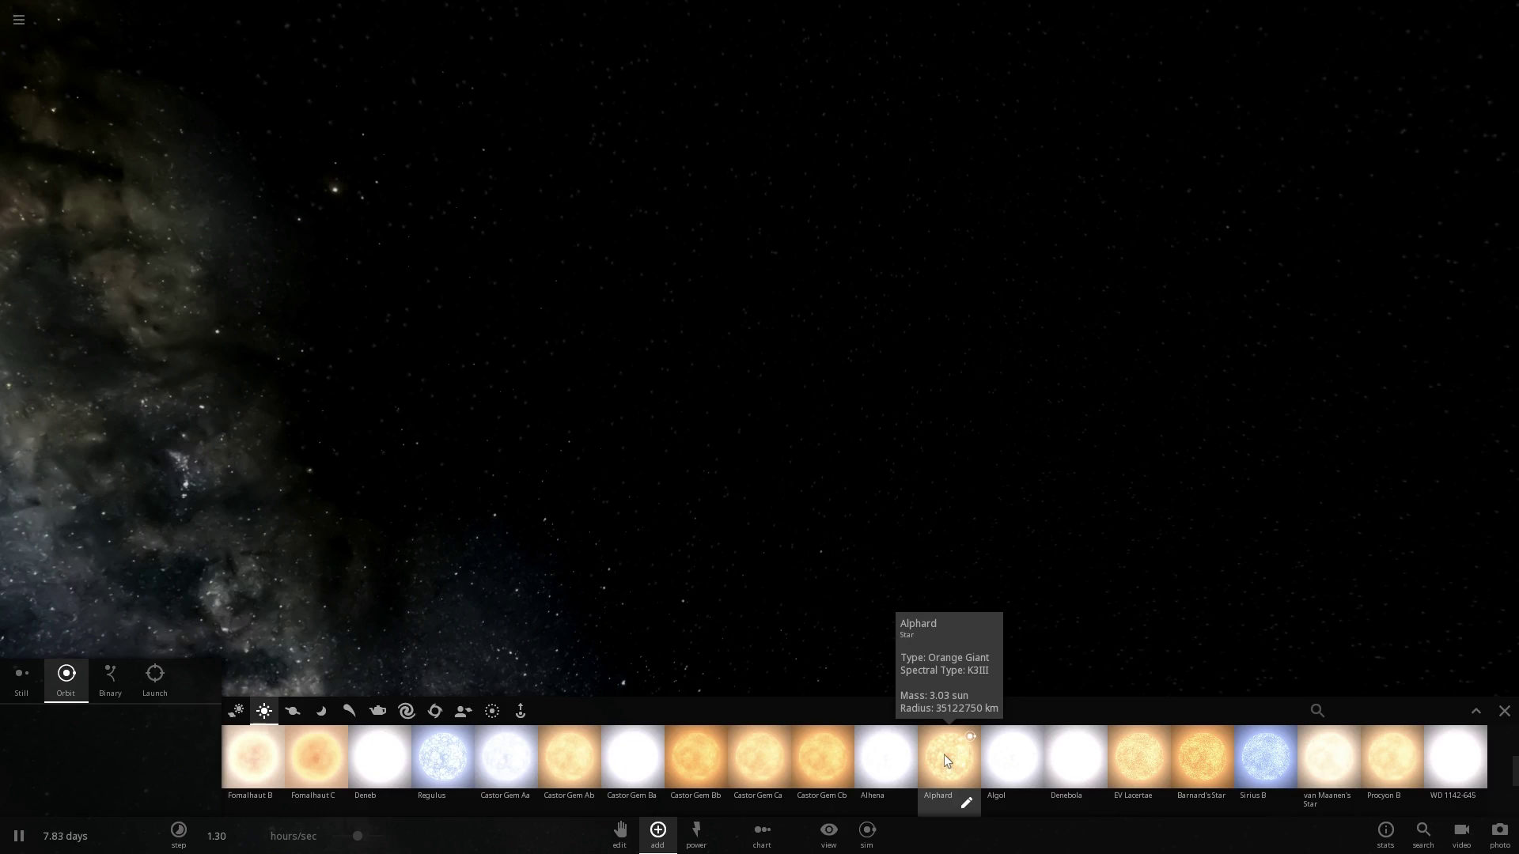
{"action": "left_click_drag", "start_coordinate": [943, 755], "coordinate": [791, 380]}
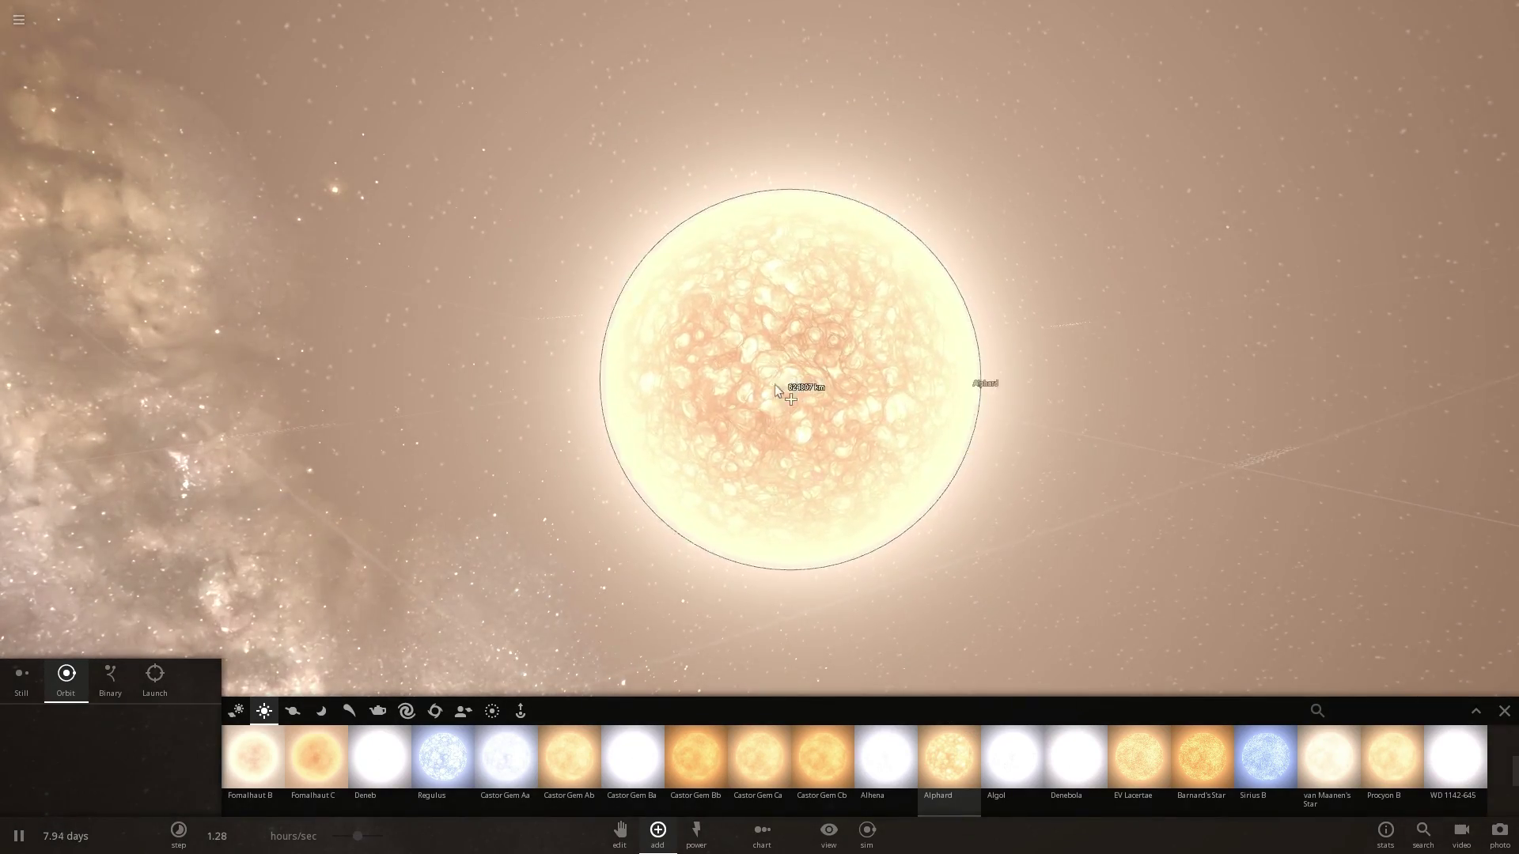
- Add Sirius B from the star list in binary mode, with balanced motion on, close to Alphard's surface
{"action": "scroll", "coordinate": [595, 438], "scroll_direction": "down", "scroll_amount": 3}
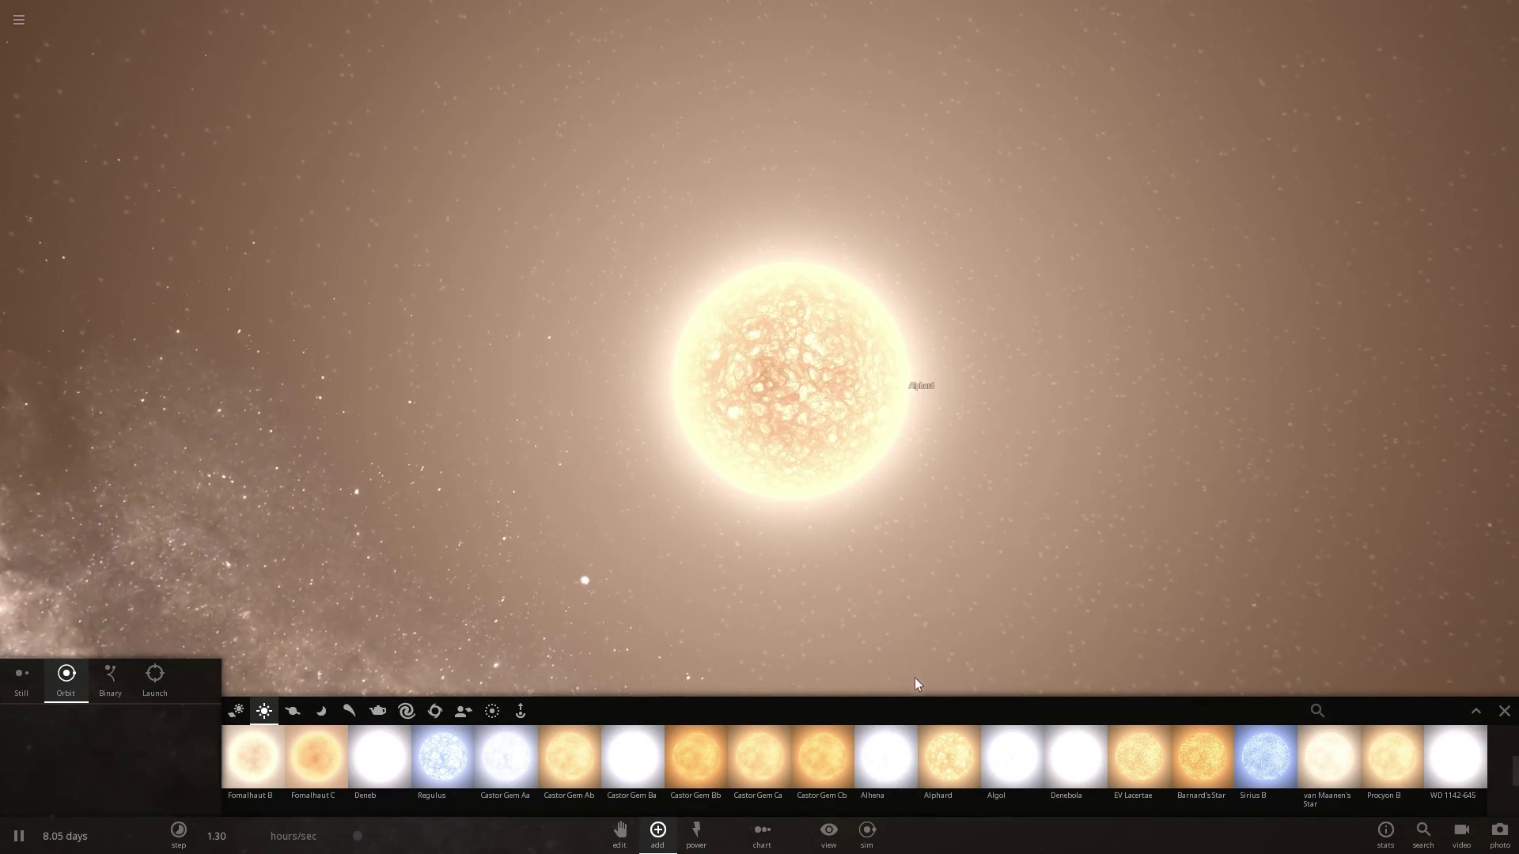
{"action": "scroll", "coordinate": [881, 553], "scroll_direction": "up", "scroll_amount": 2}
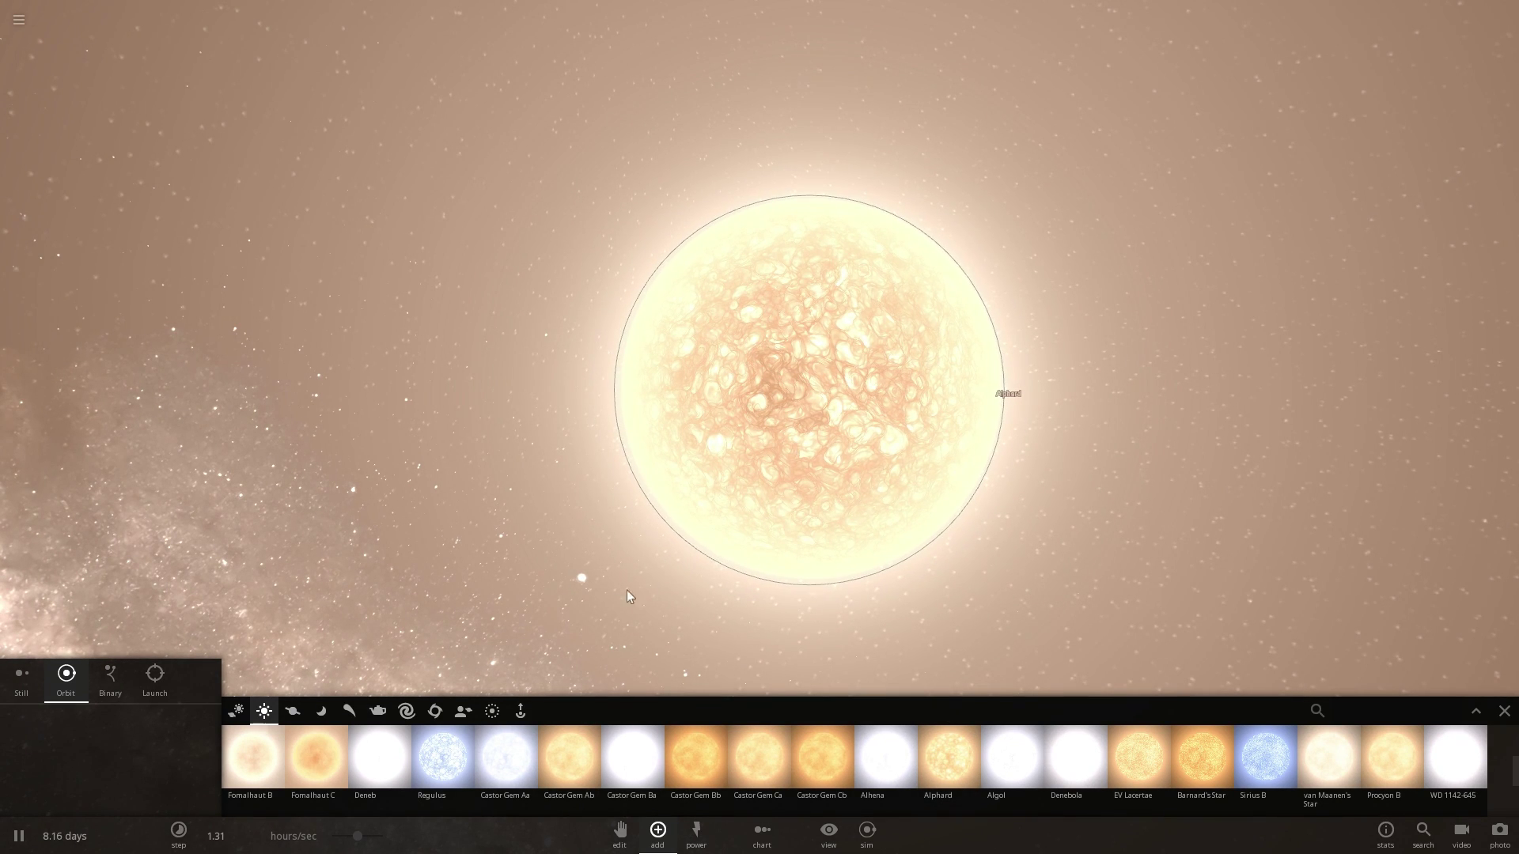
{"action": "scroll", "coordinate": [566, 760], "scroll_direction": "up", "scroll_amount": 1}
{"action": "left_click", "coordinate": [384, 756]}
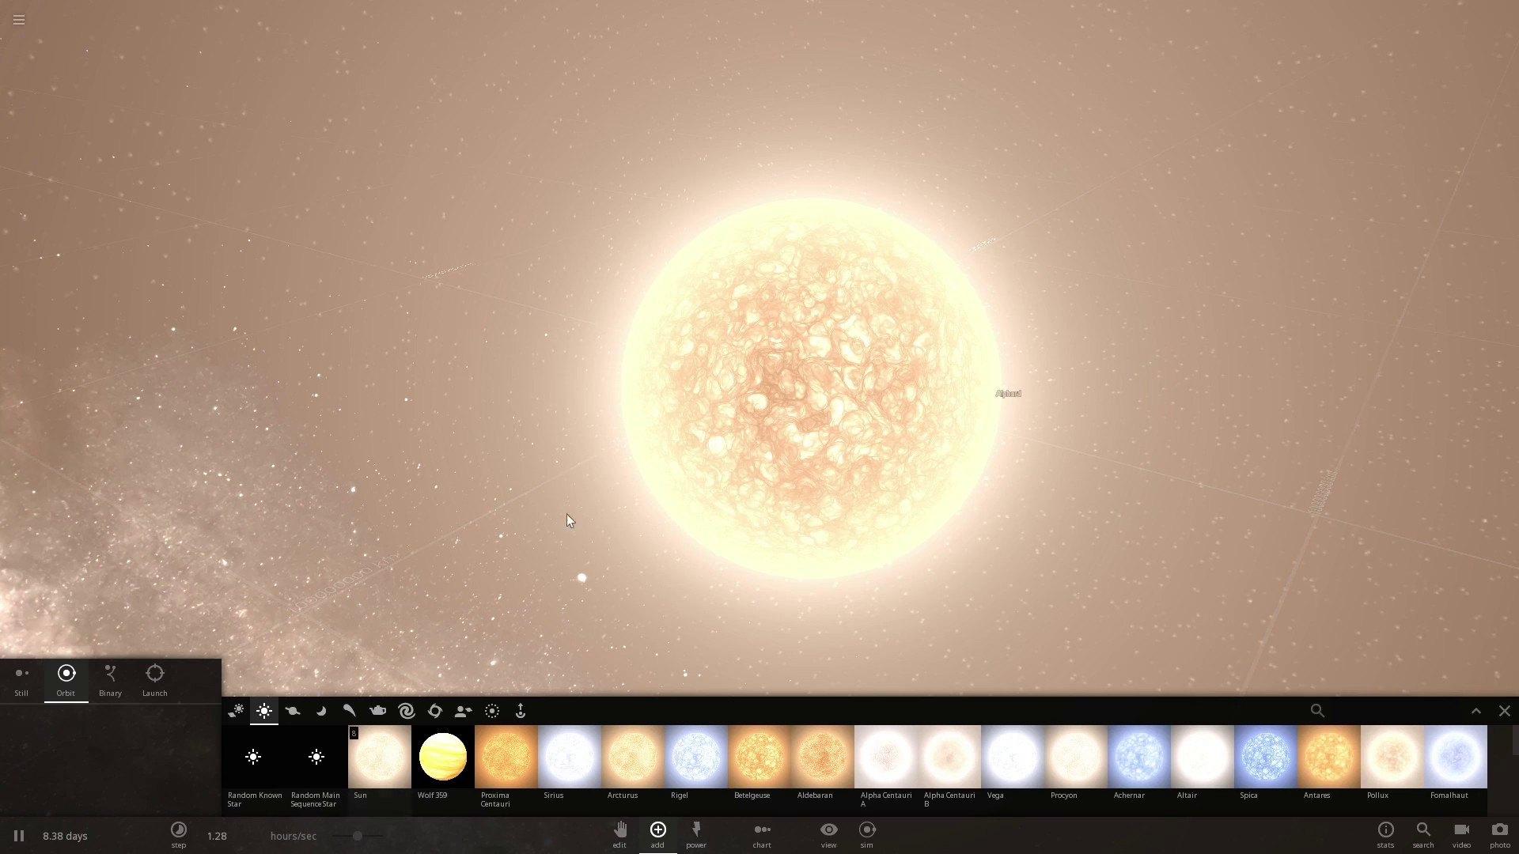
{"action": "right_click_drag", "start_coordinate": [567, 514], "coordinate": [749, 611]}
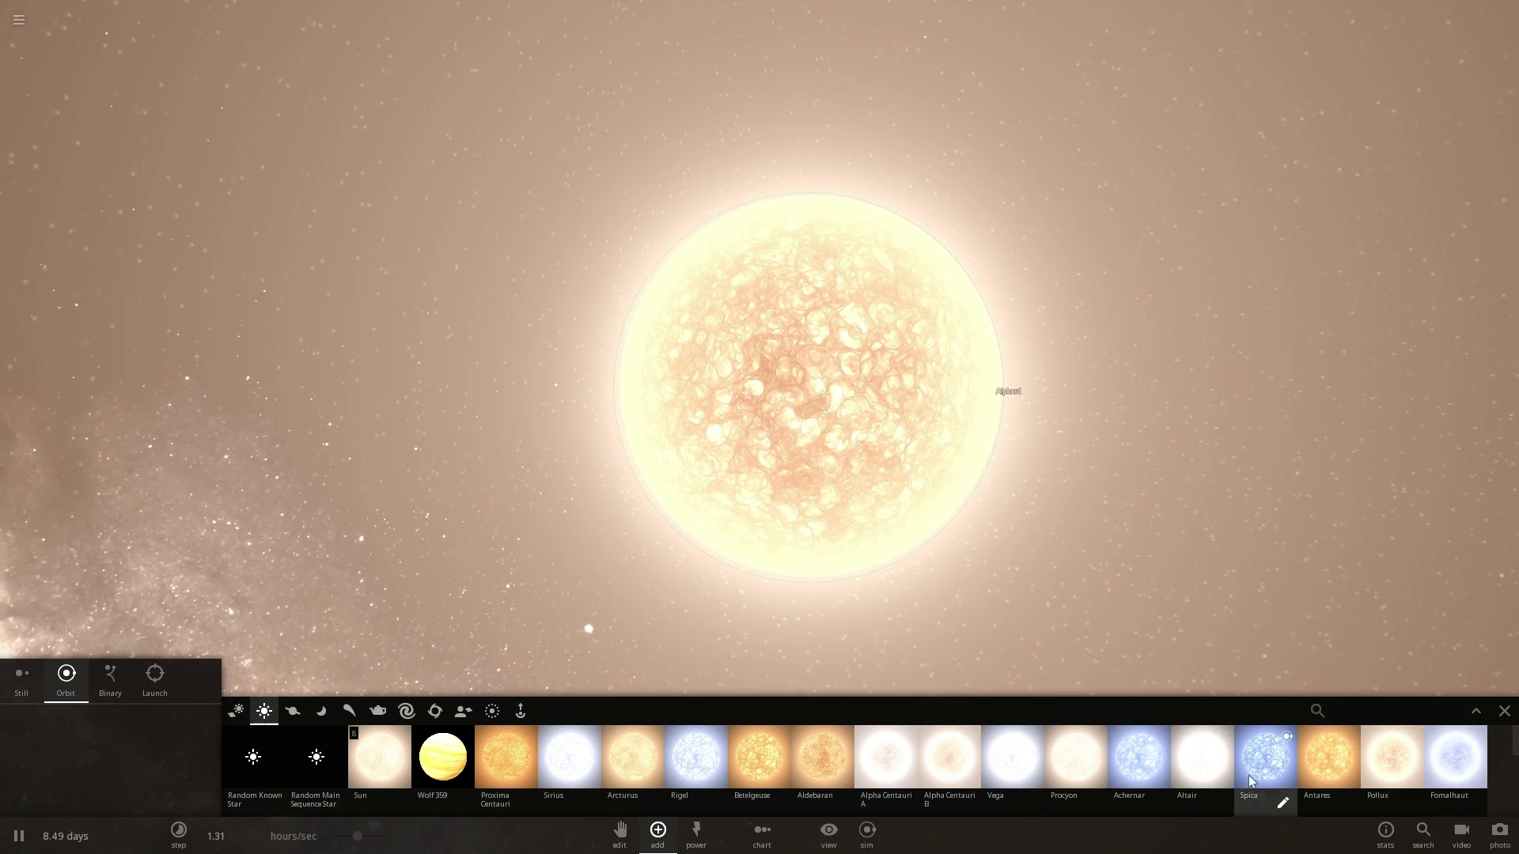
{"action": "scroll", "coordinate": [1246, 760], "scroll_direction": "down", "scroll_amount": 1}
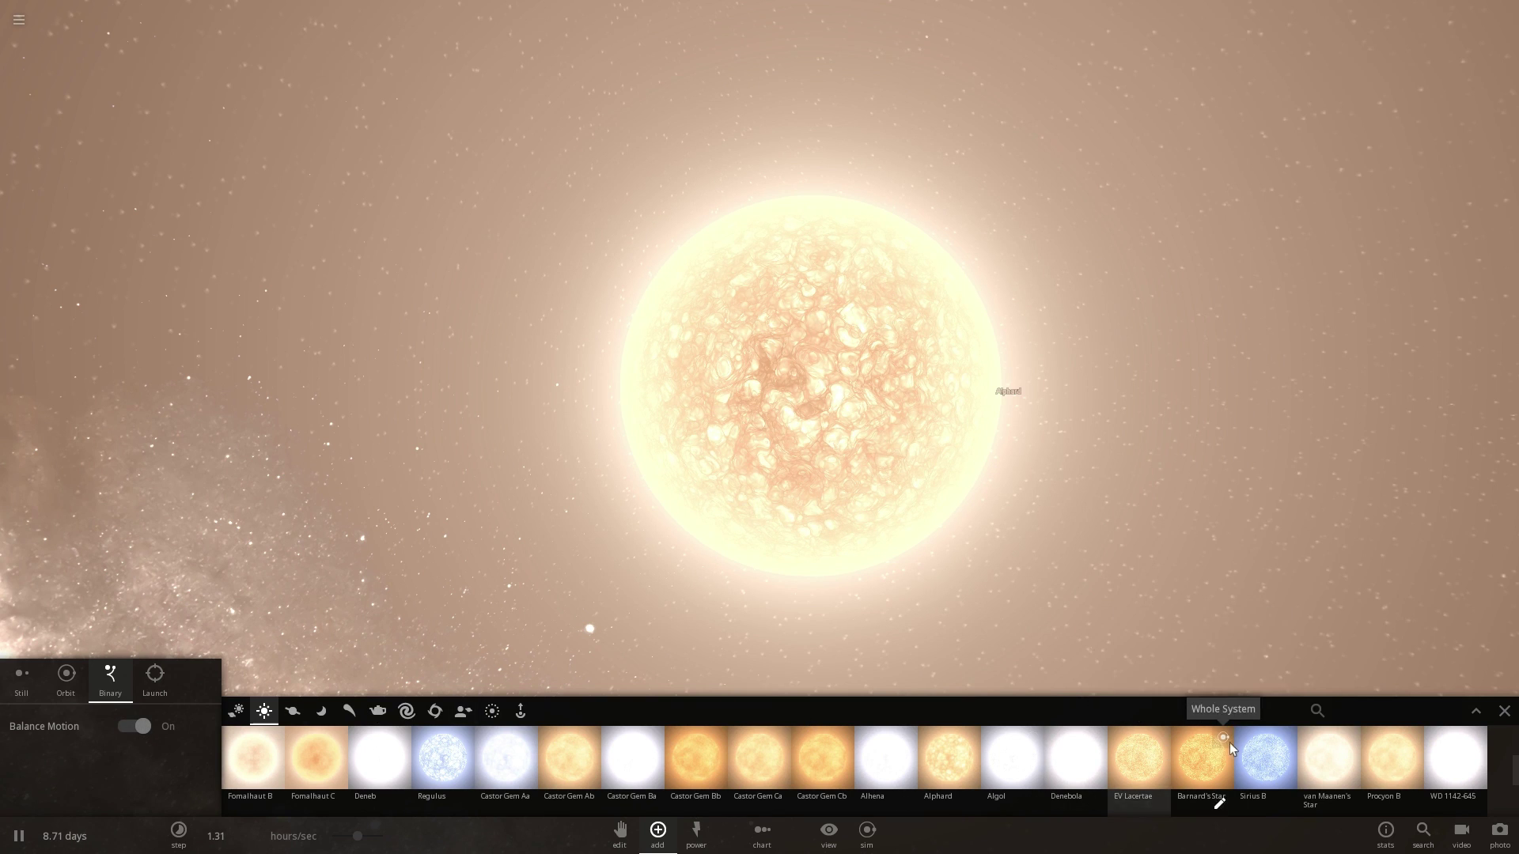
{"action": "left_click", "coordinate": [1247, 758]}
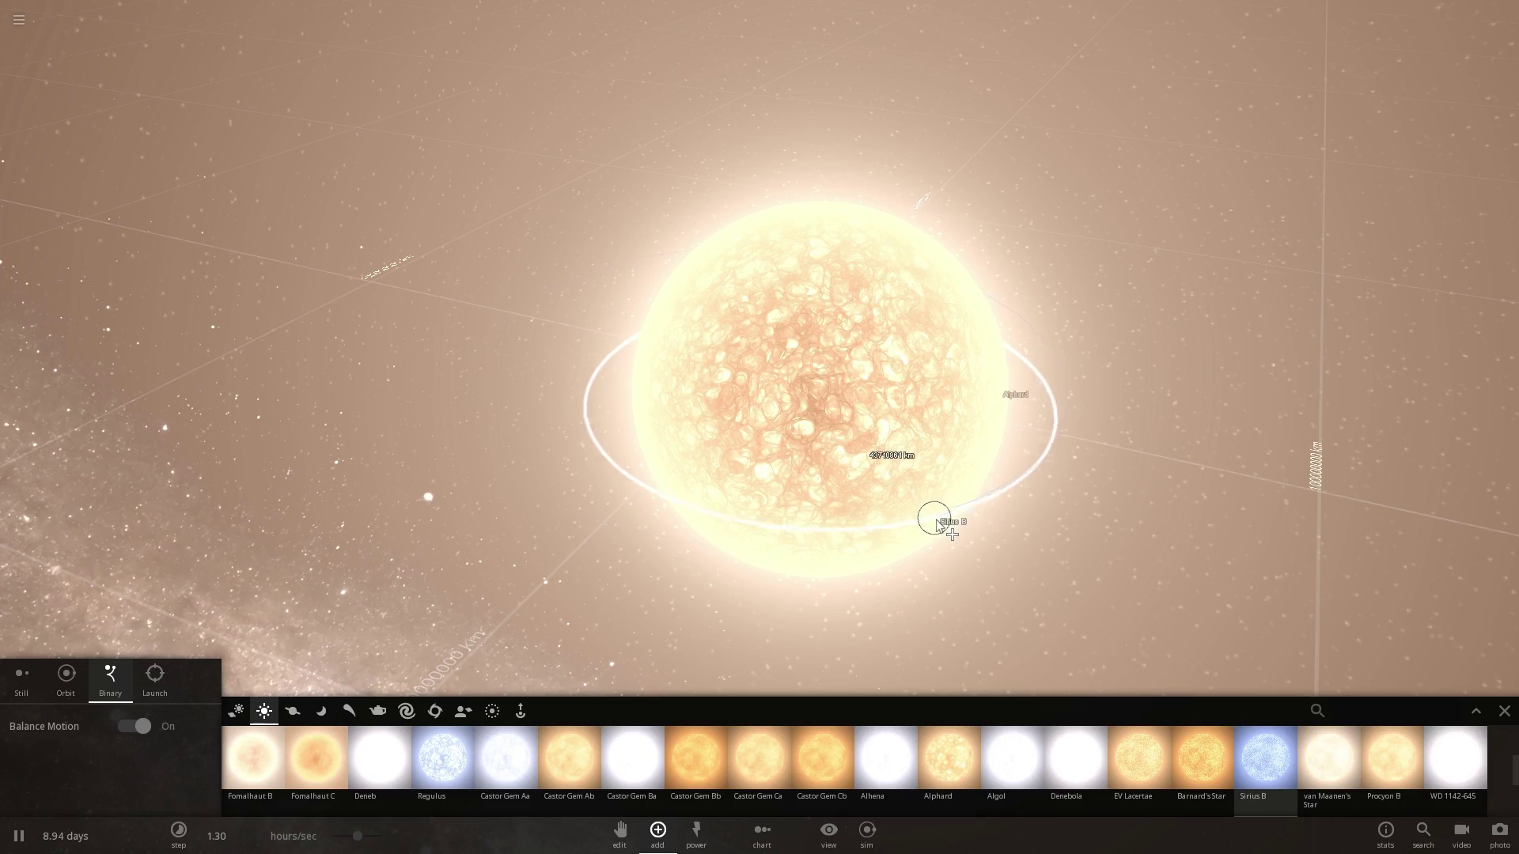
{"action": "left_click", "coordinate": [942, 526]}
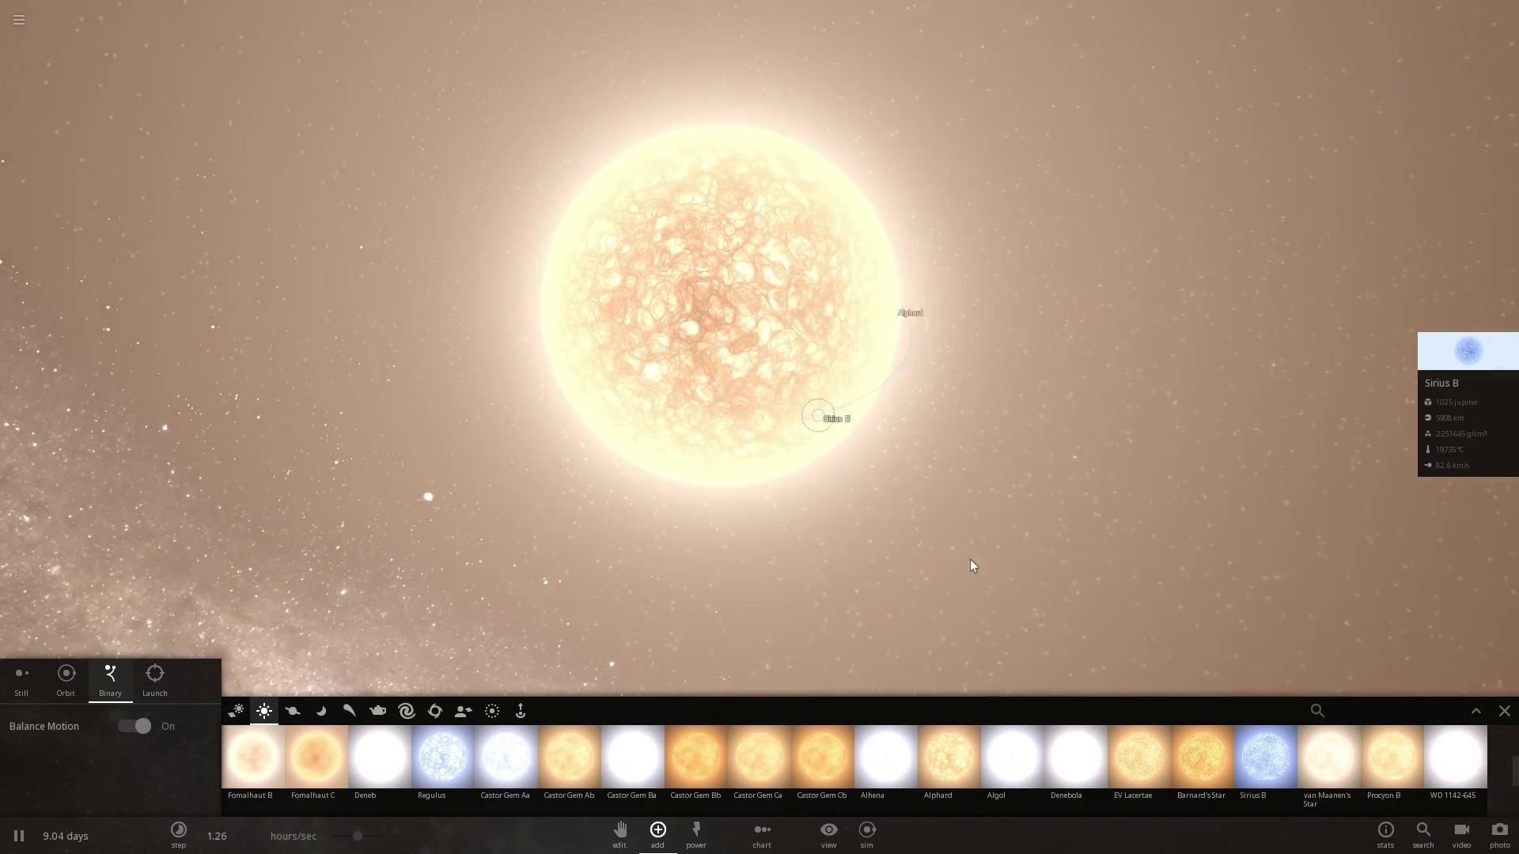
- Examine the fragment torn off near Sirius B, Alphard's surface, and Sirius B up close
{"action": "scroll", "coordinate": [828, 500], "scroll_direction": "up", "scroll_amount": 3}
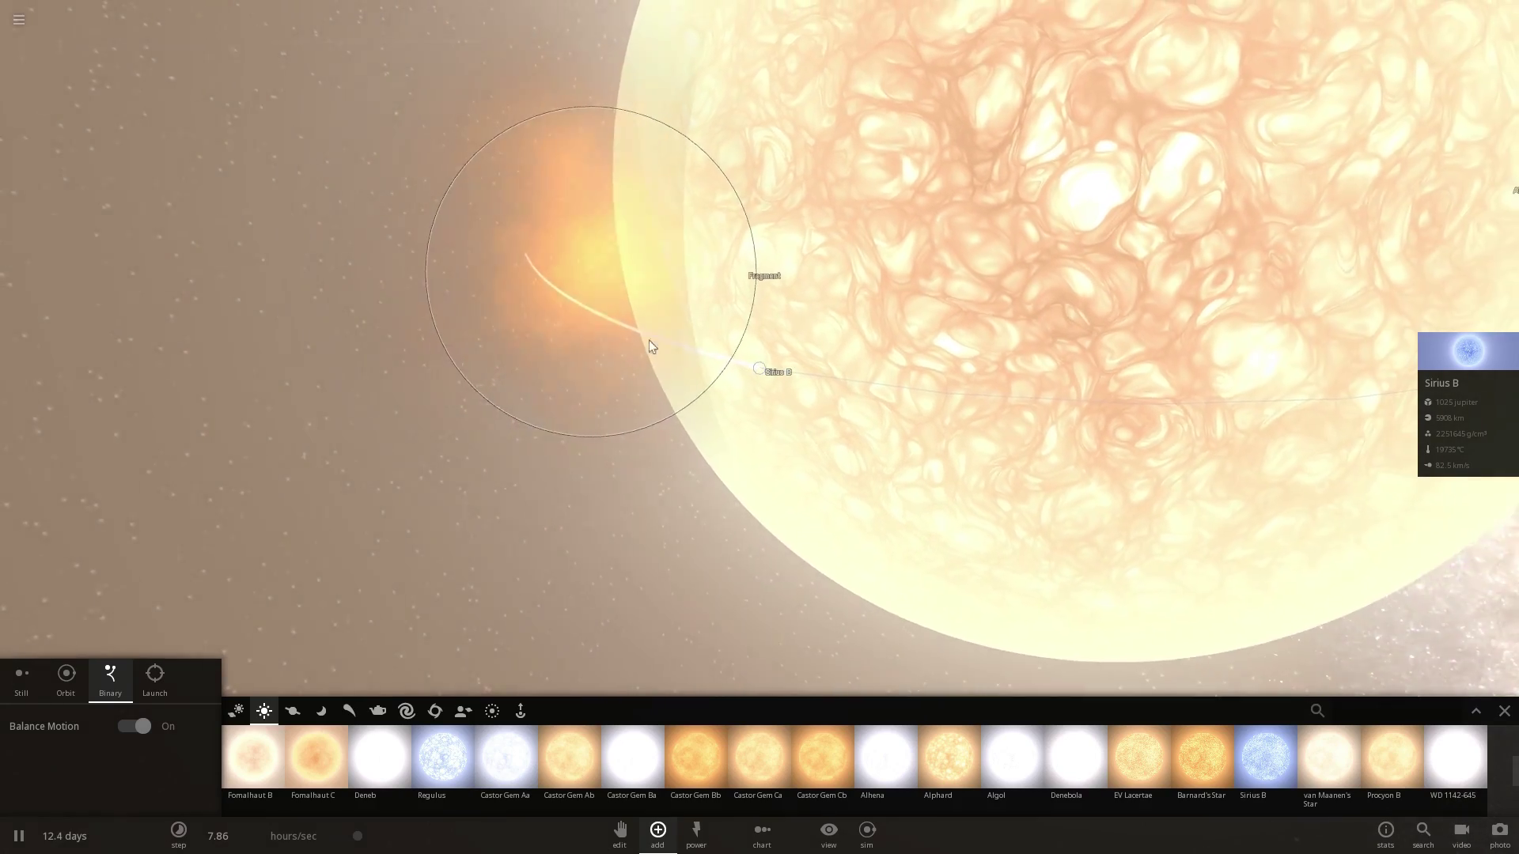
{"action": "left_click", "coordinate": [624, 309]}
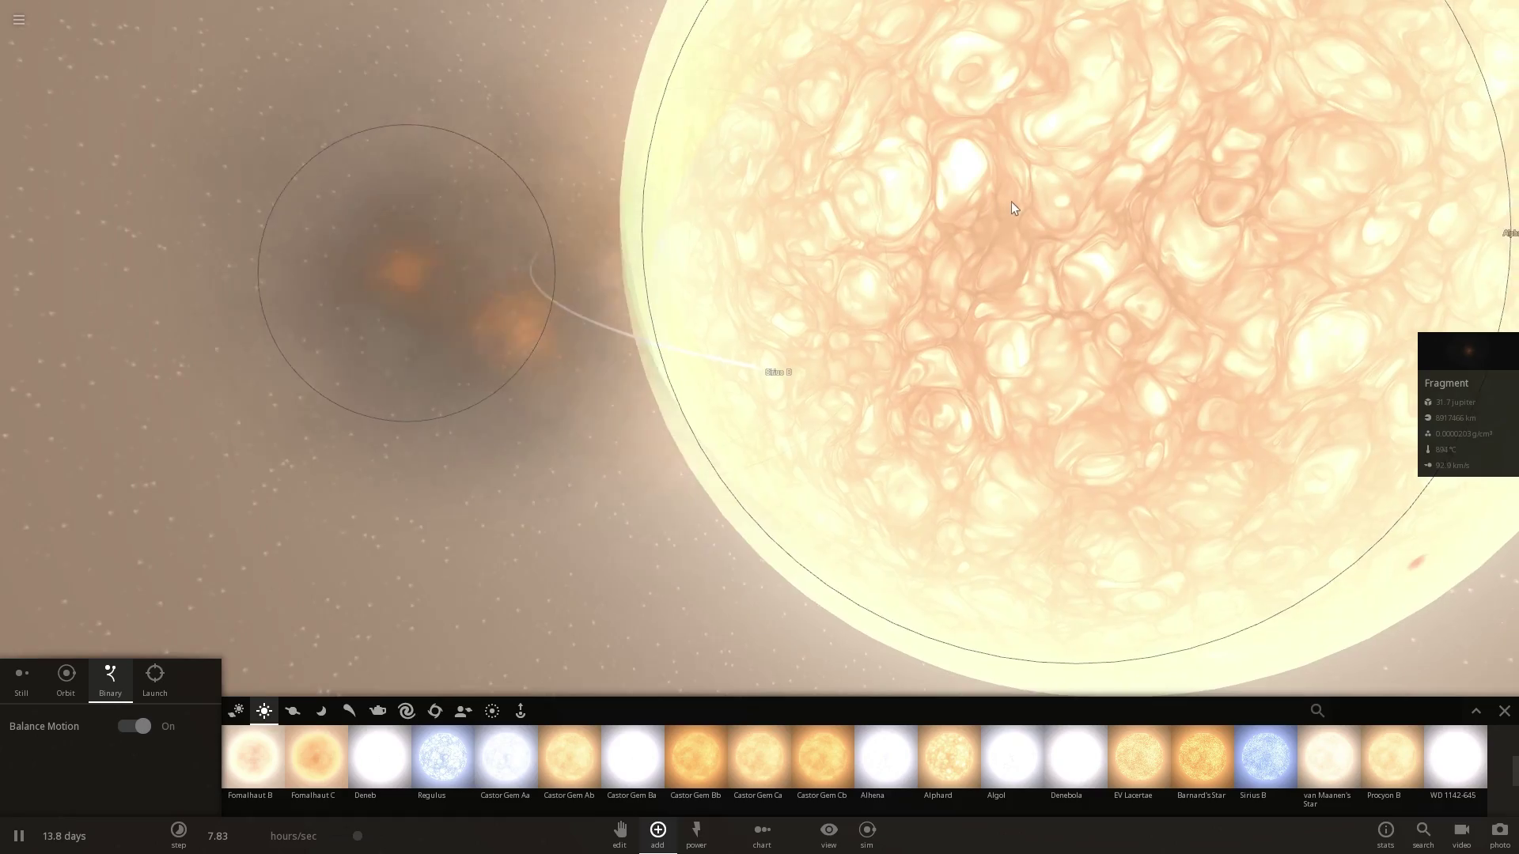
{"action": "left_click", "coordinate": [1014, 236]}
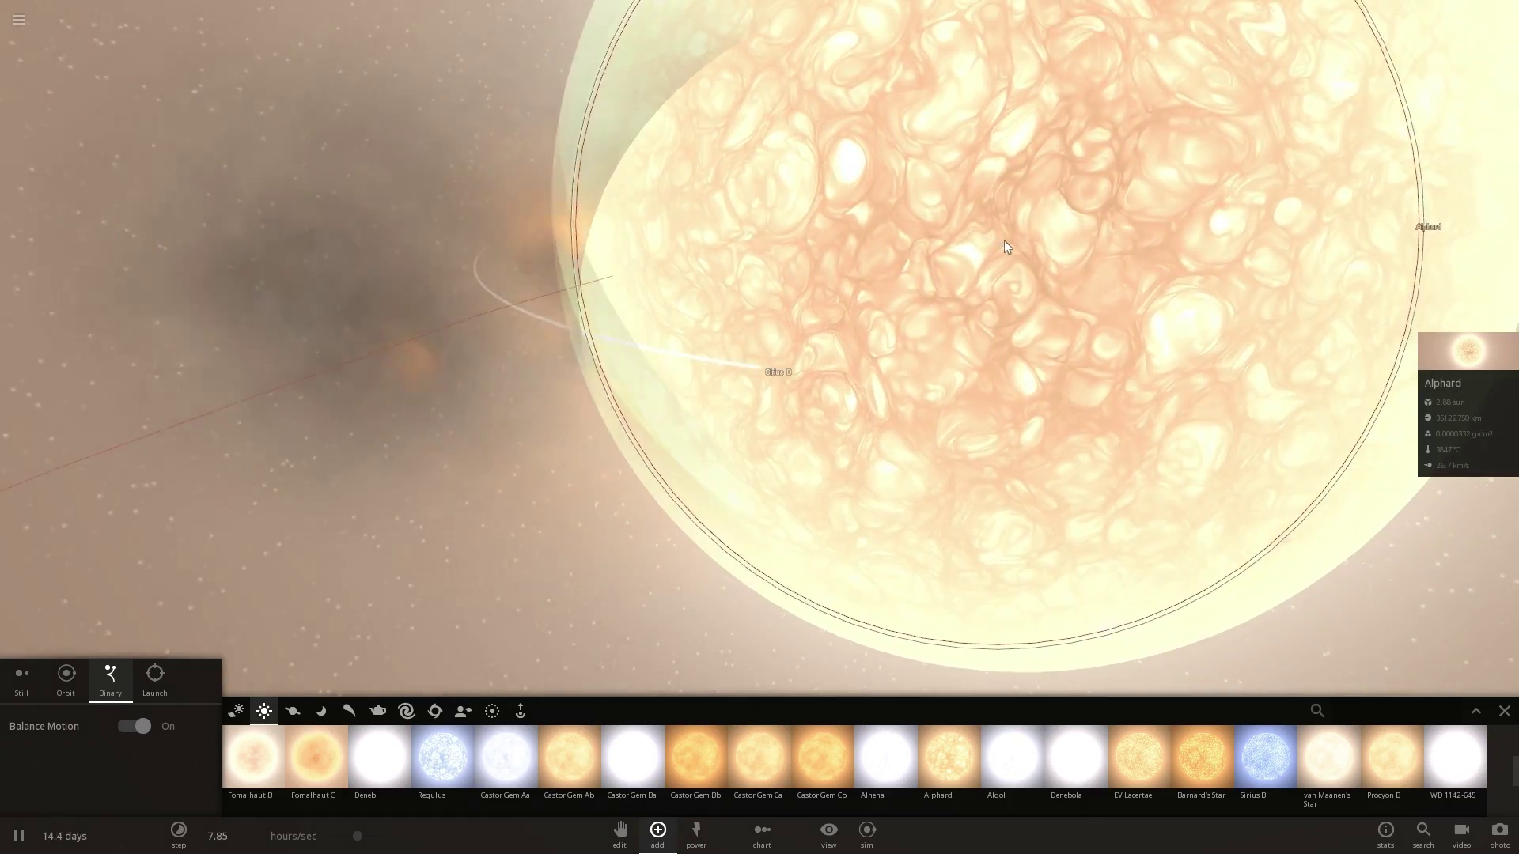
{"action": "scroll", "coordinate": [999, 244], "scroll_direction": "up", "scroll_amount": 5}
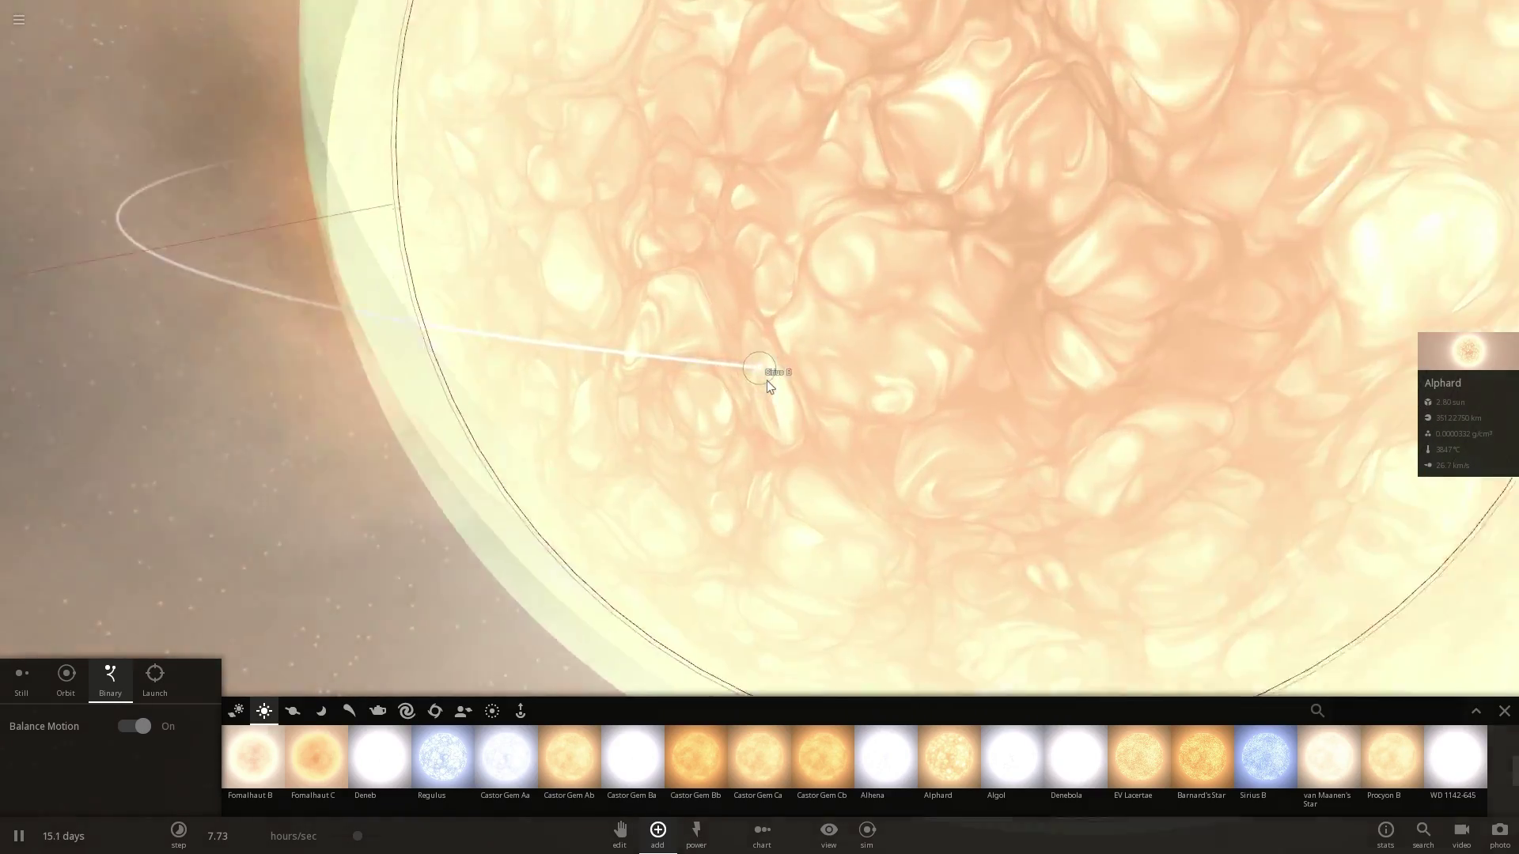
{"action": "scroll", "coordinate": [763, 381], "scroll_direction": "up", "scroll_amount": 5}
{"action": "scroll", "coordinate": [763, 381], "scroll_direction": "down", "scroll_amount": 2}
- Pause the simulation and compare the detailed properties of Sirius B and Alphard, ending on Sirius B
{"action": "key", "text": "space"}
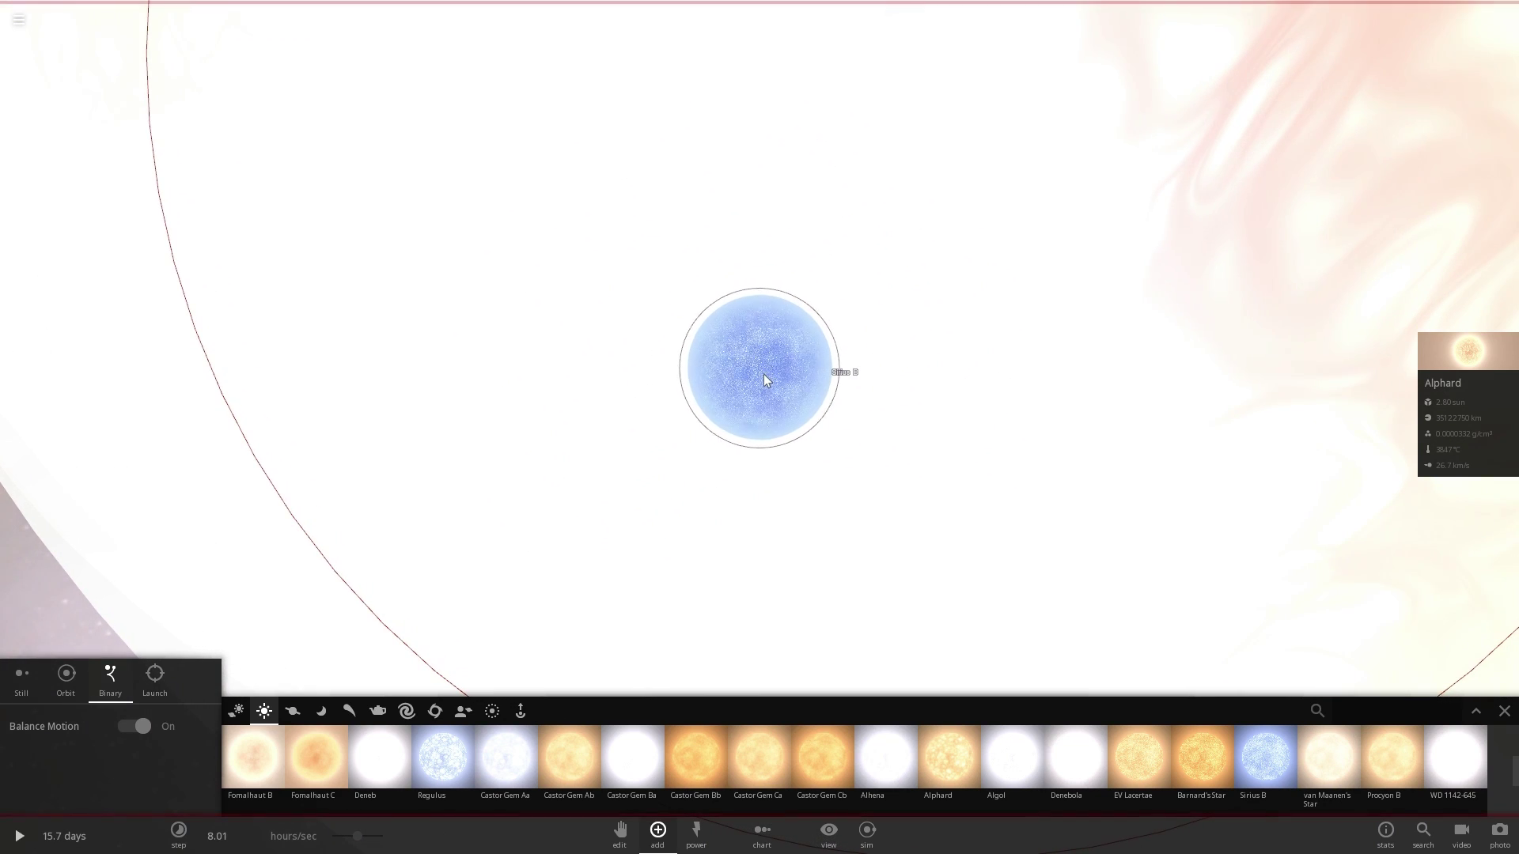
{"action": "left_click", "coordinate": [763, 374]}
{"action": "left_click", "coordinate": [1501, 343]}
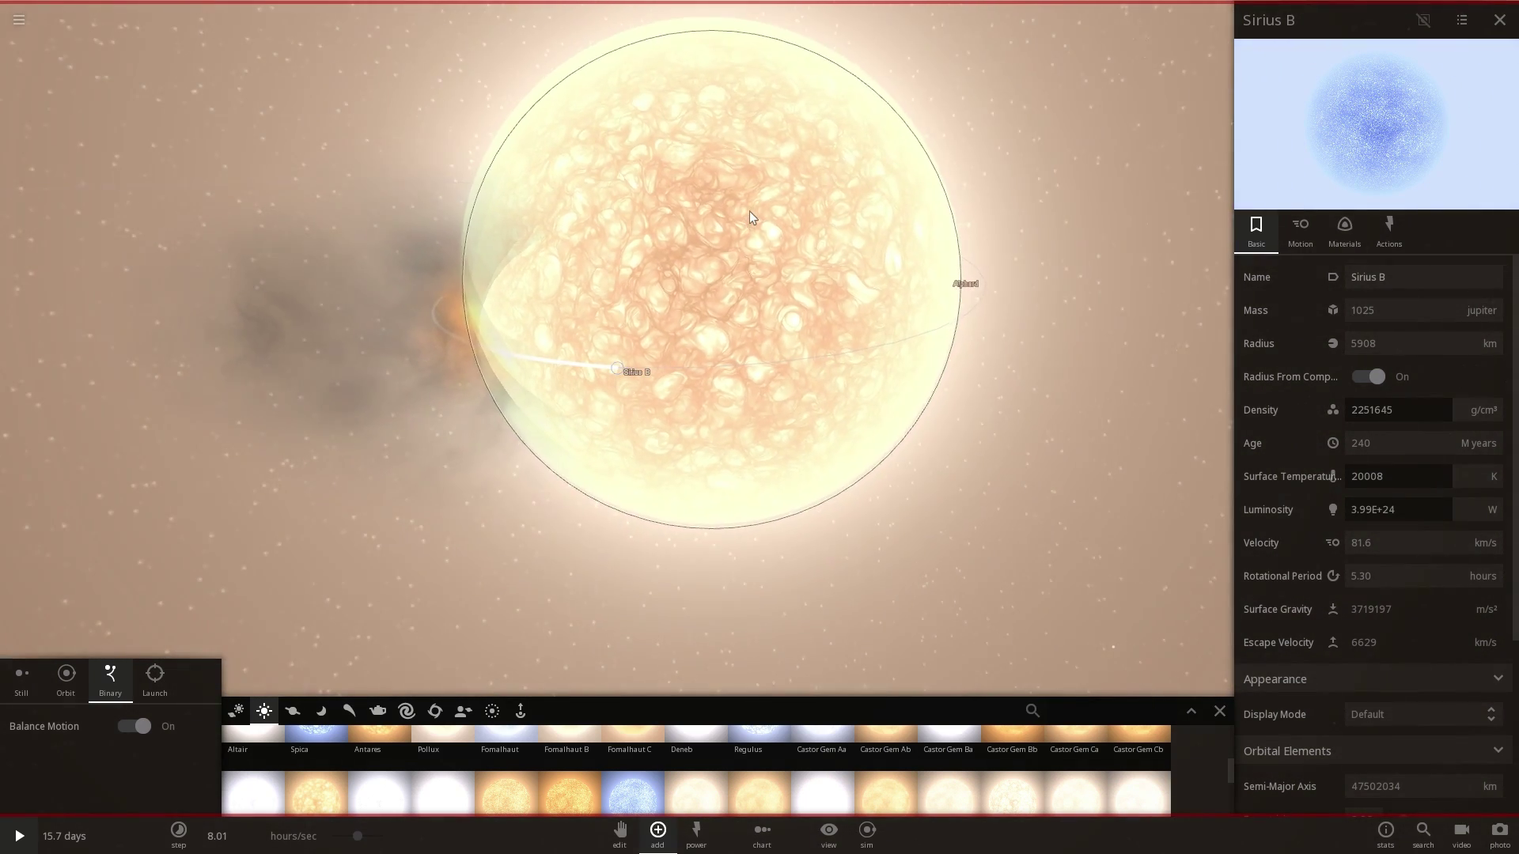
{"action": "left_click", "coordinate": [751, 217]}
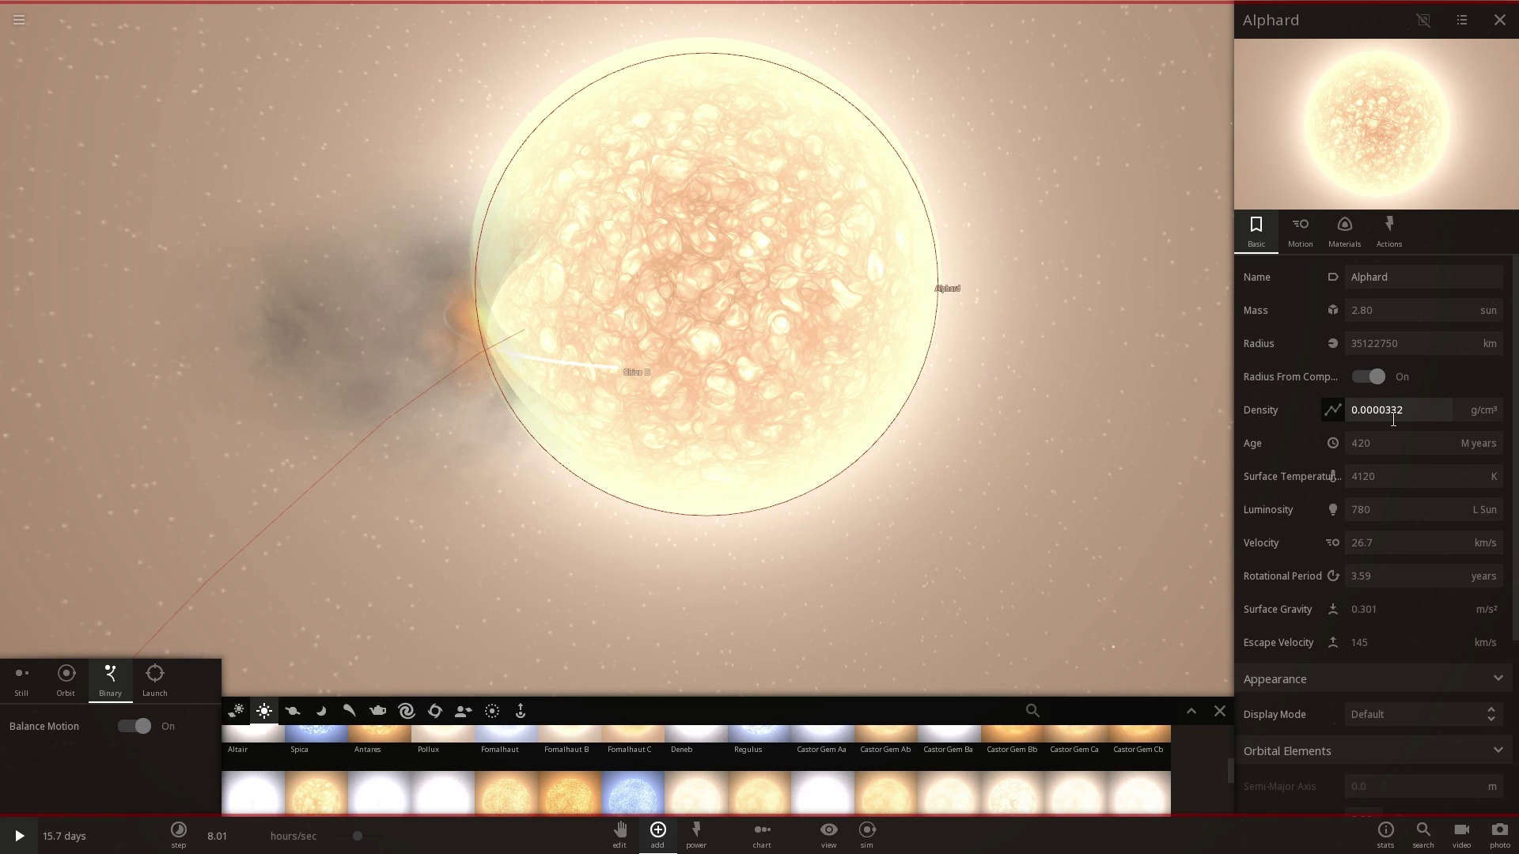
{"action": "left_click", "coordinate": [1460, 409]}
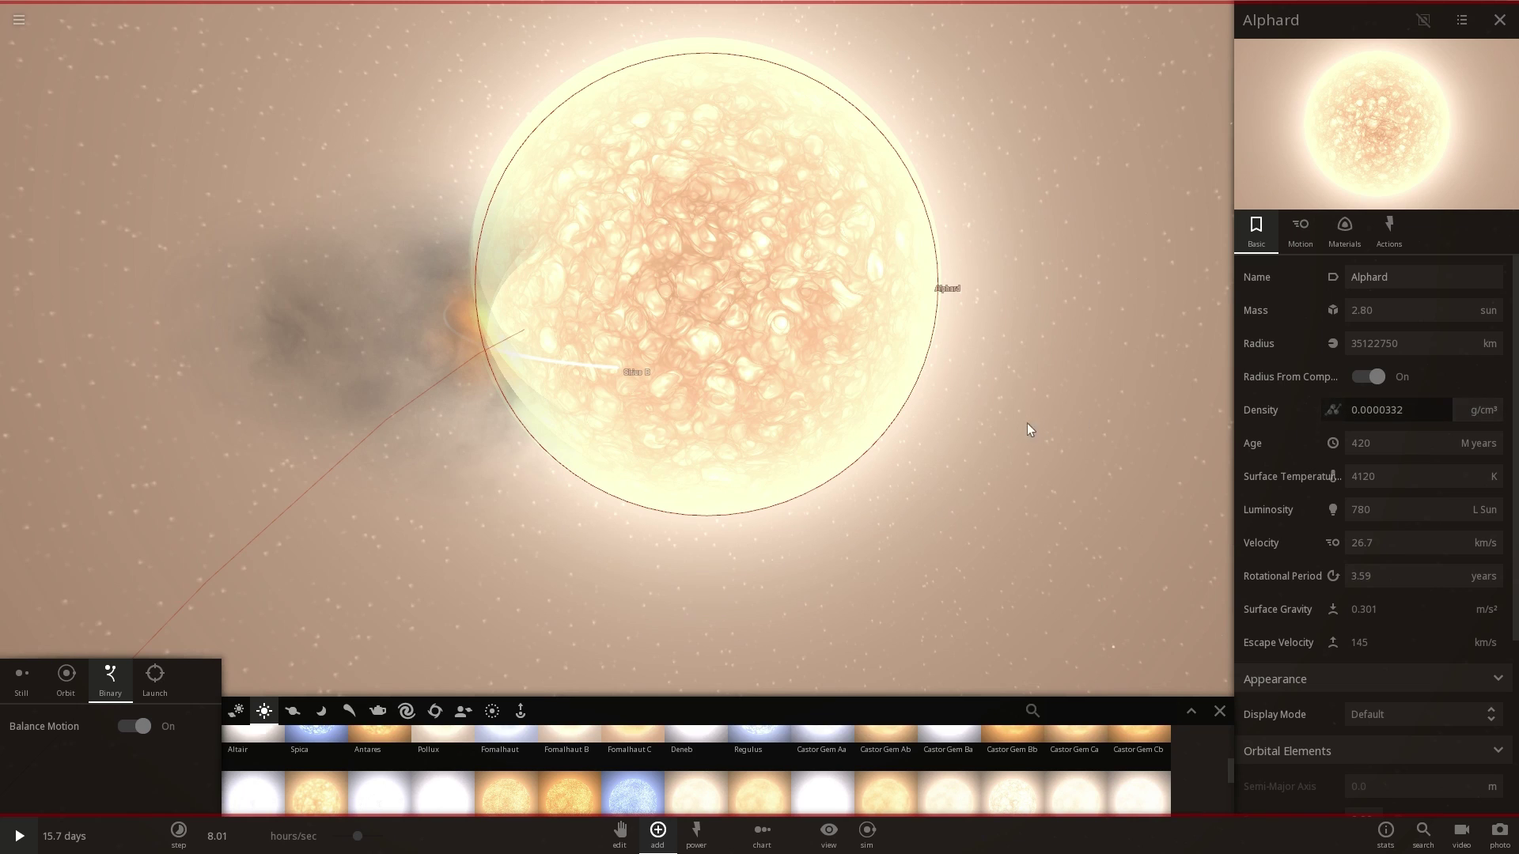
{"action": "left_click", "coordinate": [625, 369]}
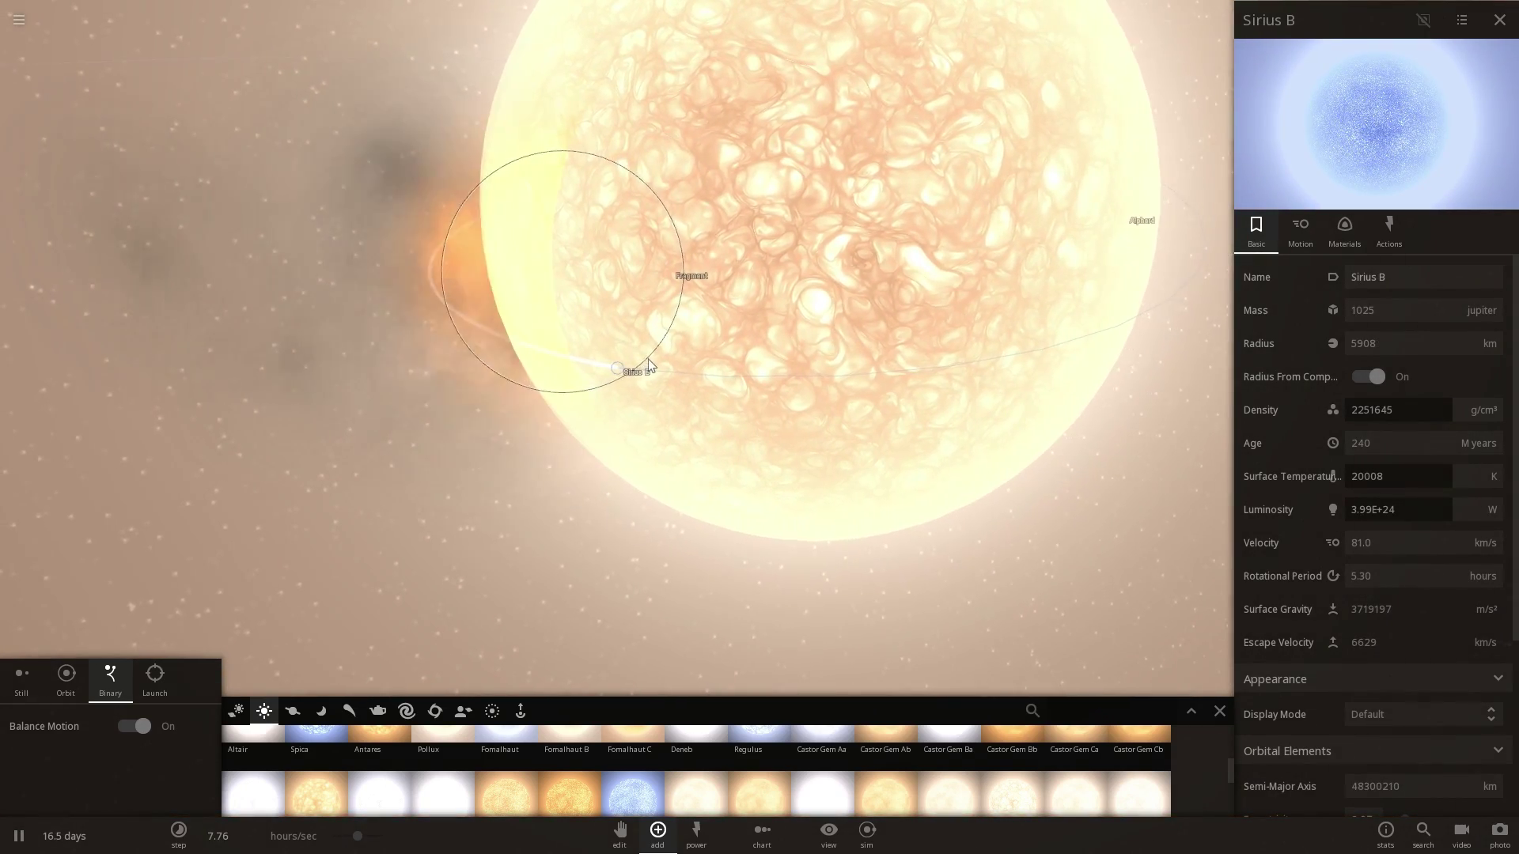
- Speed the simulation up to about 4 days per second while following Sirius B around Alphard
{"action": "scroll", "coordinate": [632, 352], "scroll_direction": "up", "scroll_amount": 2}
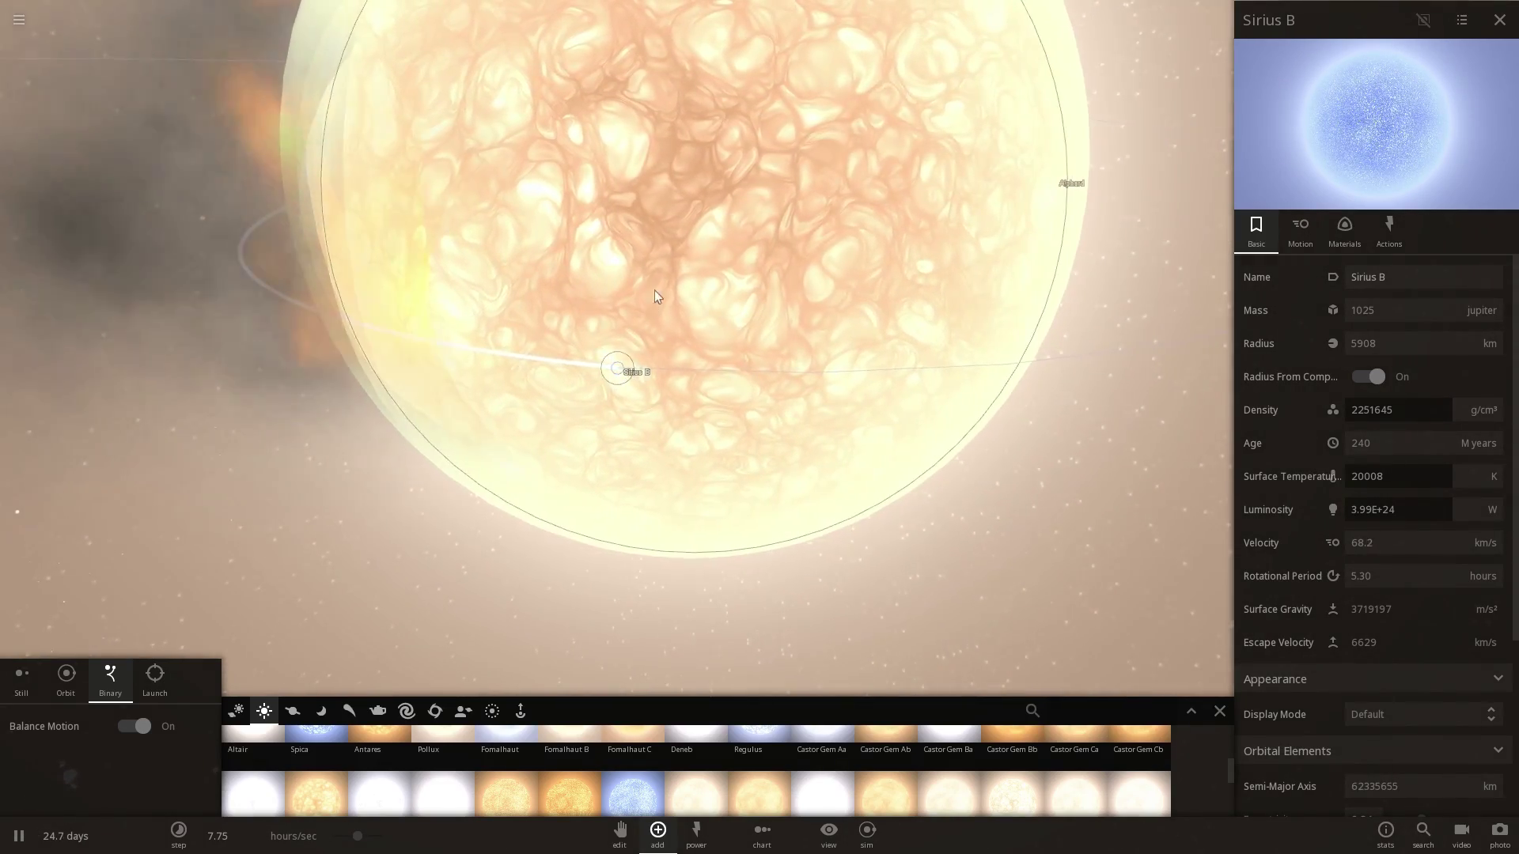
{"action": "scroll", "coordinate": [590, 266], "scroll_direction": "down", "scroll_amount": 5}
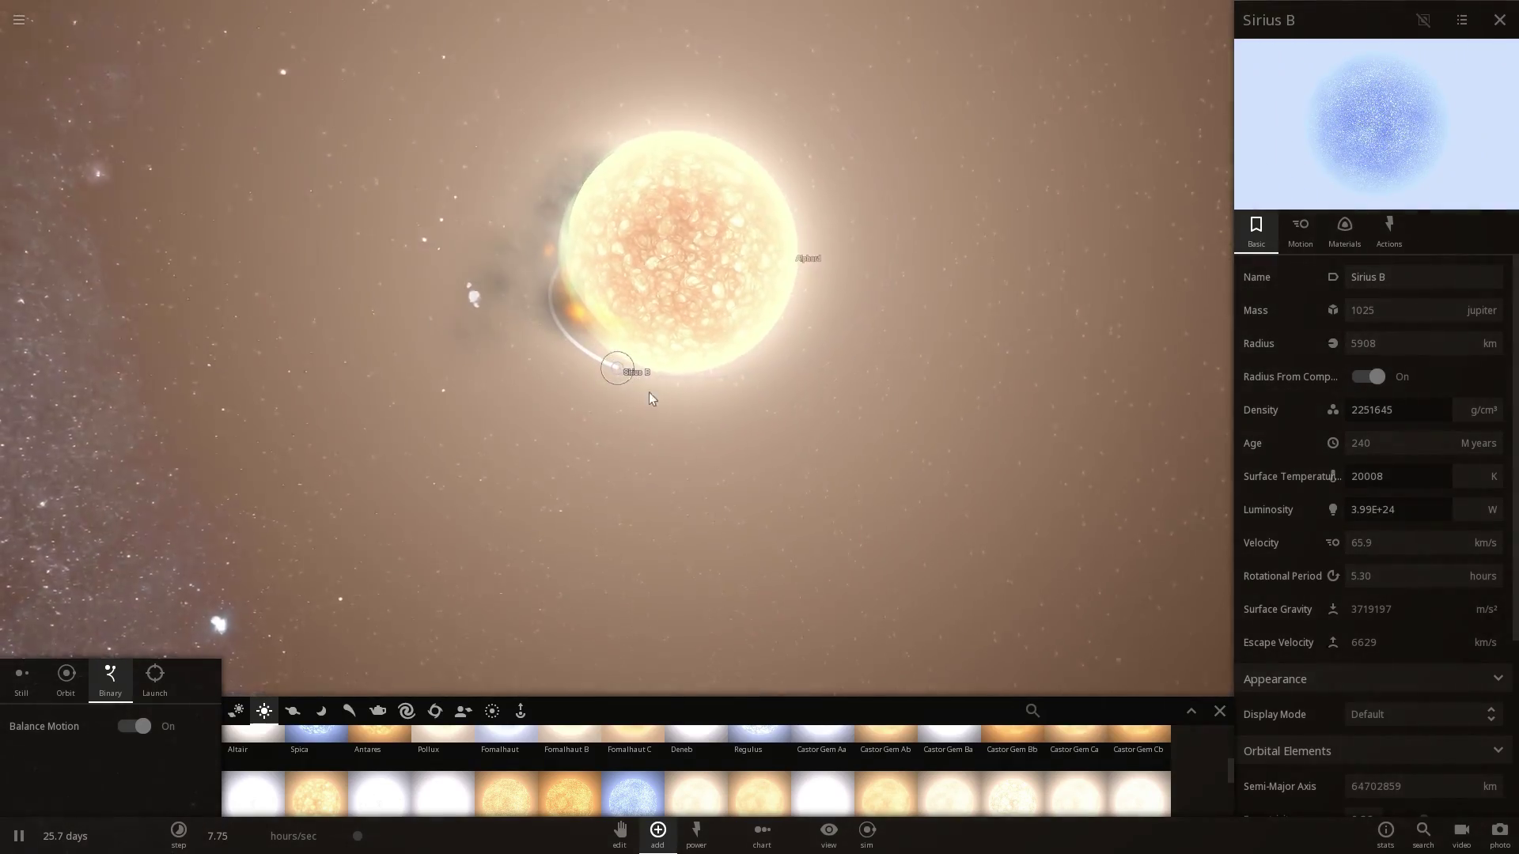
{"action": "left_click_drag", "start_coordinate": [649, 393], "coordinate": [644, 472]}
{"action": "scroll", "coordinate": [644, 472], "scroll_direction": "up", "scroll_amount": 3}
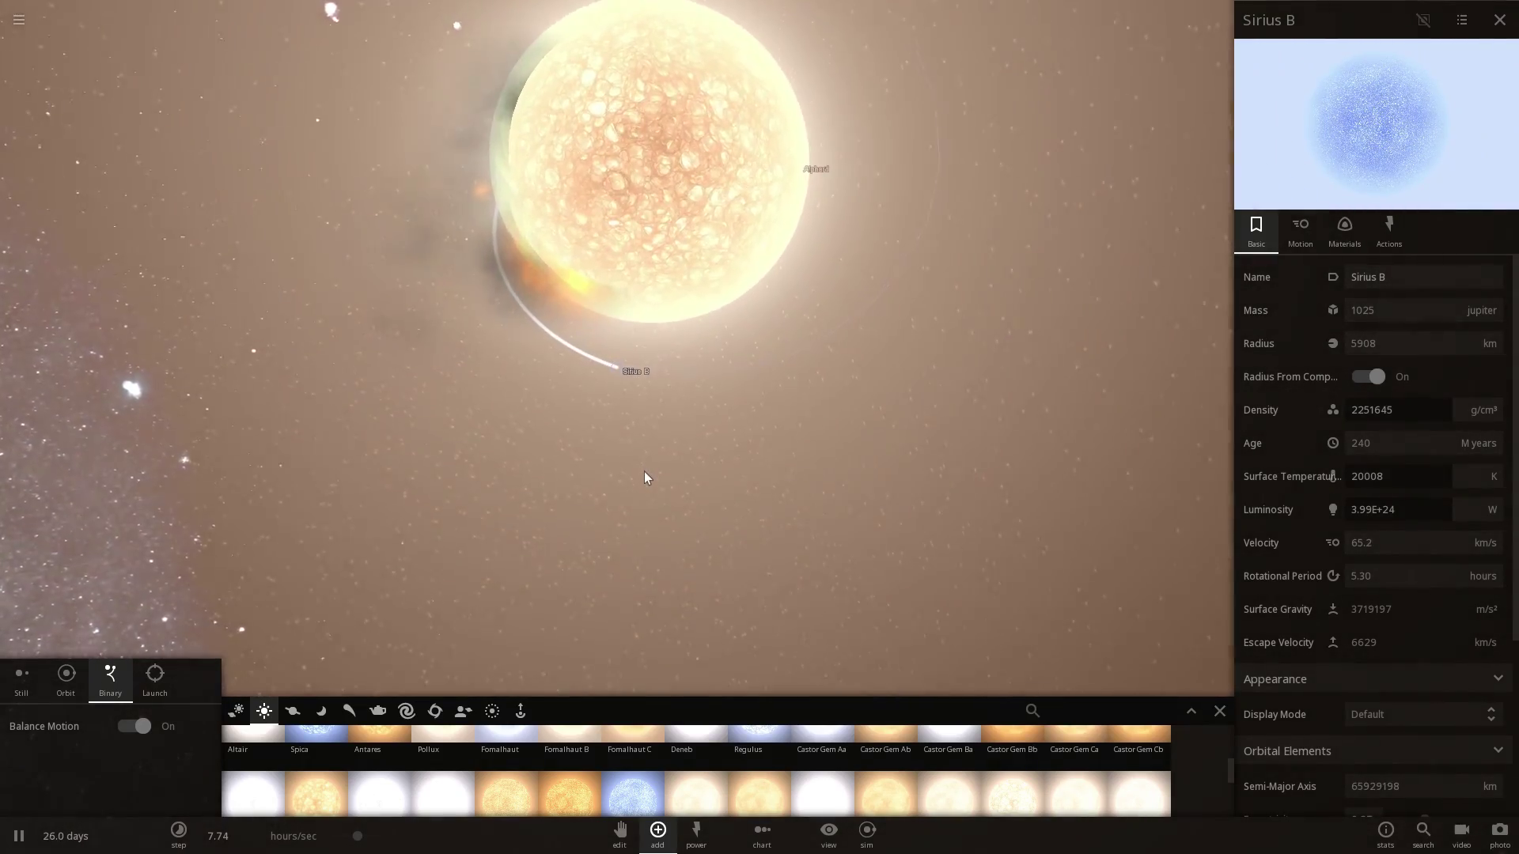
{"action": "left_click_drag", "start_coordinate": [356, 835], "coordinate": [380, 836]}
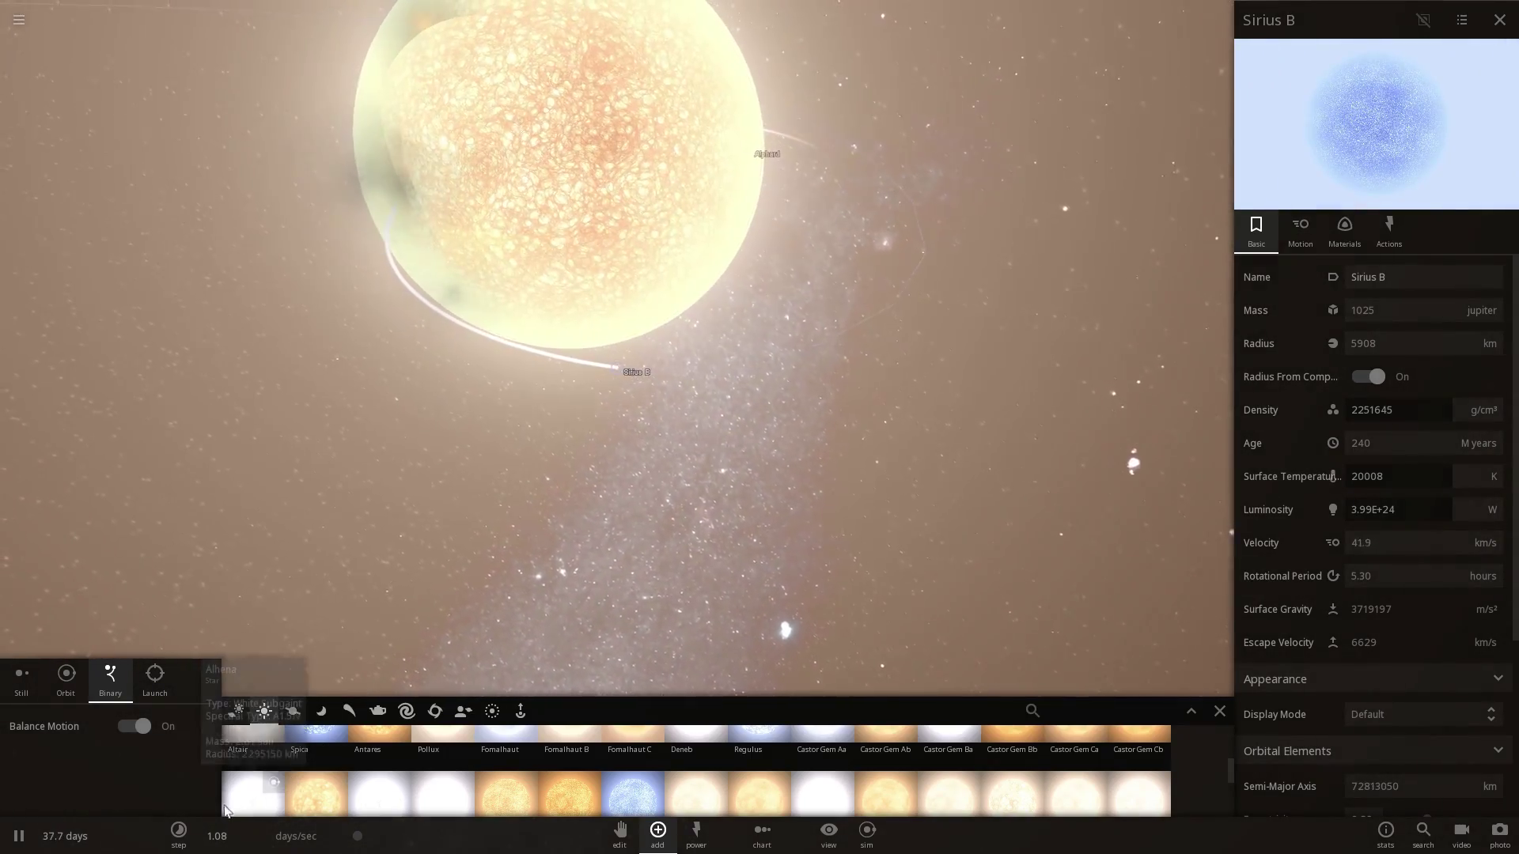
{"action": "left_click_drag", "start_coordinate": [358, 836], "coordinate": [382, 836]}
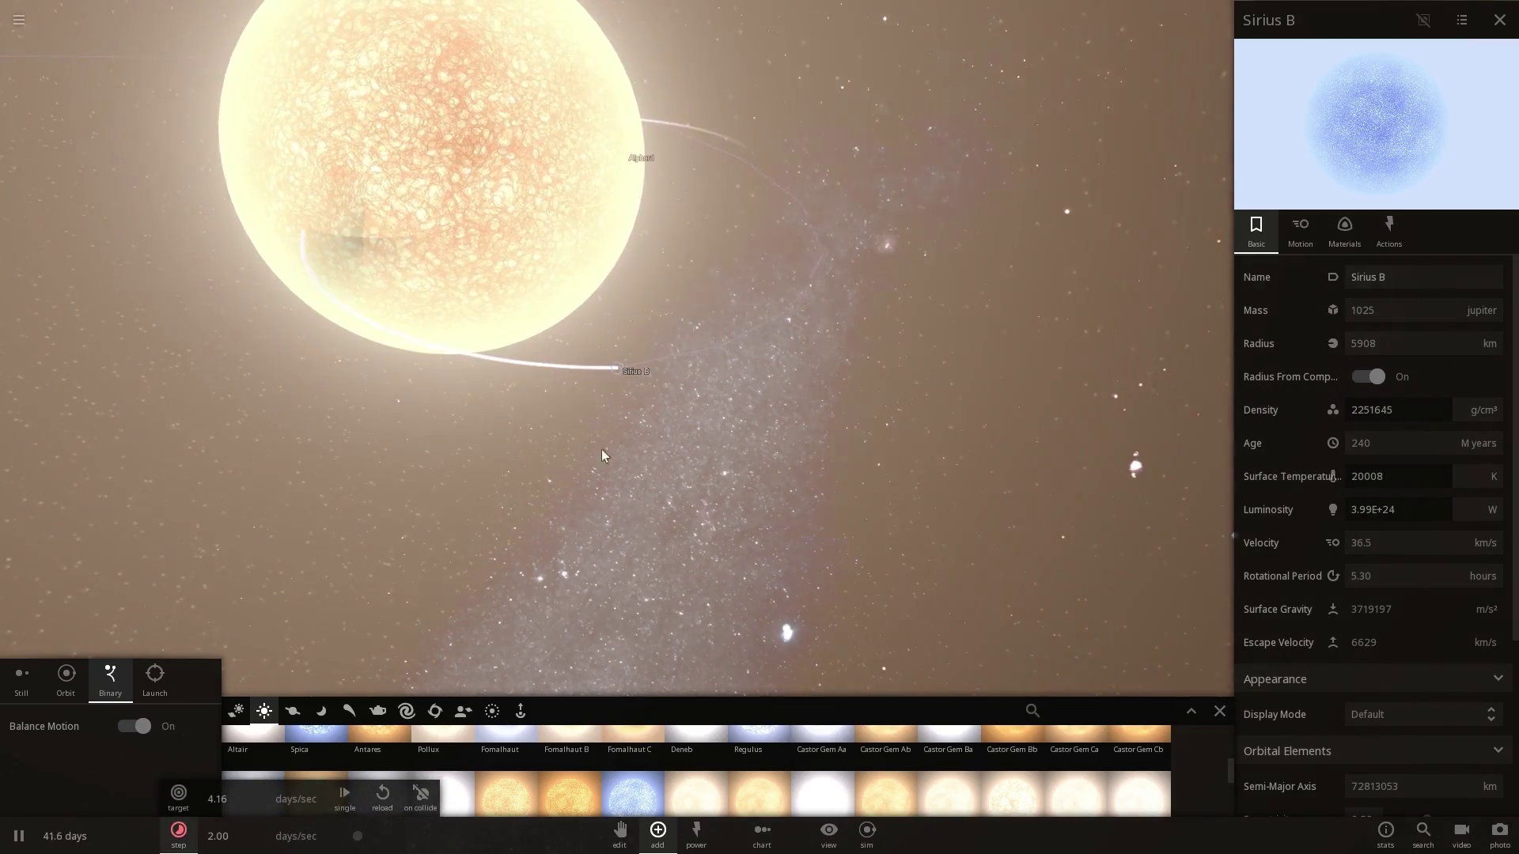
{"action": "left_click_drag", "start_coordinate": [601, 449], "coordinate": [609, 317]}
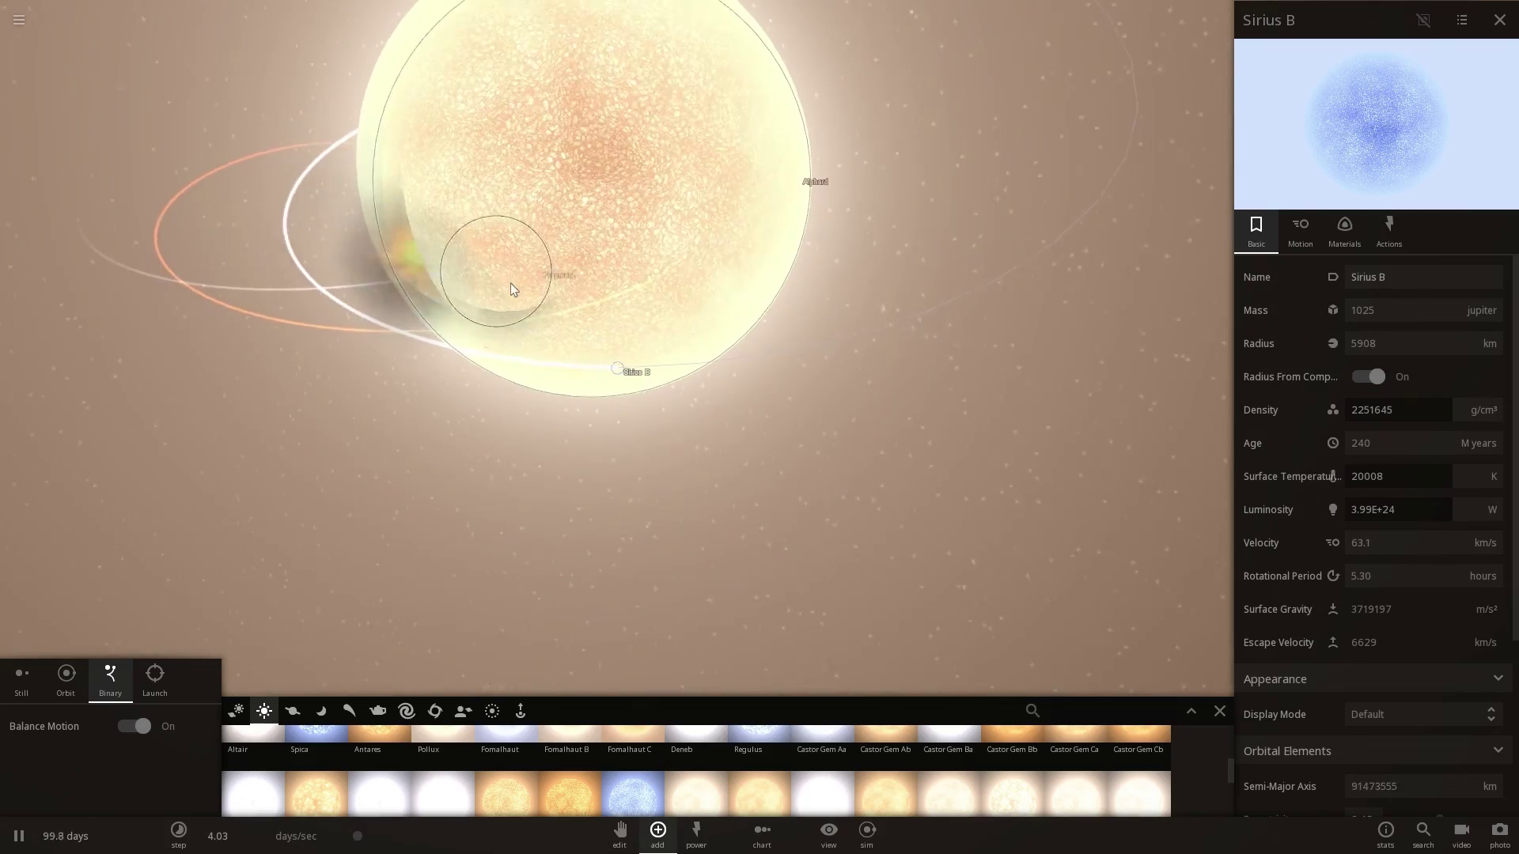
- Pause the simulation and add a 1000-particle ring with the Jupiter preset around Sirius B
{"action": "key", "text": "space"}
{"action": "scroll", "coordinate": [621, 369], "scroll_direction": "up", "scroll_amount": 5}
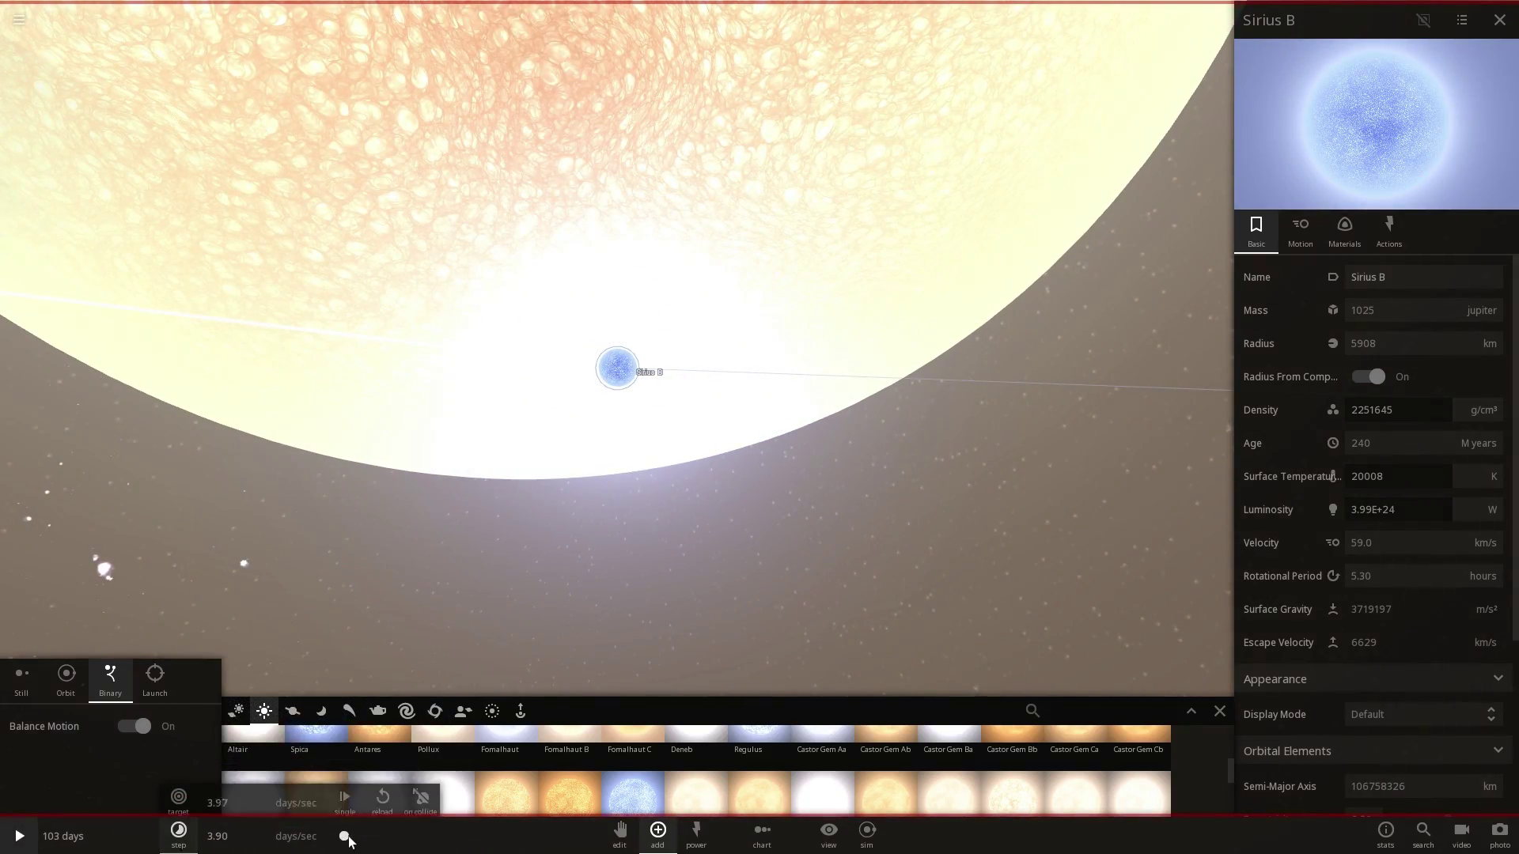
{"action": "left_click", "coordinate": [492, 711]}
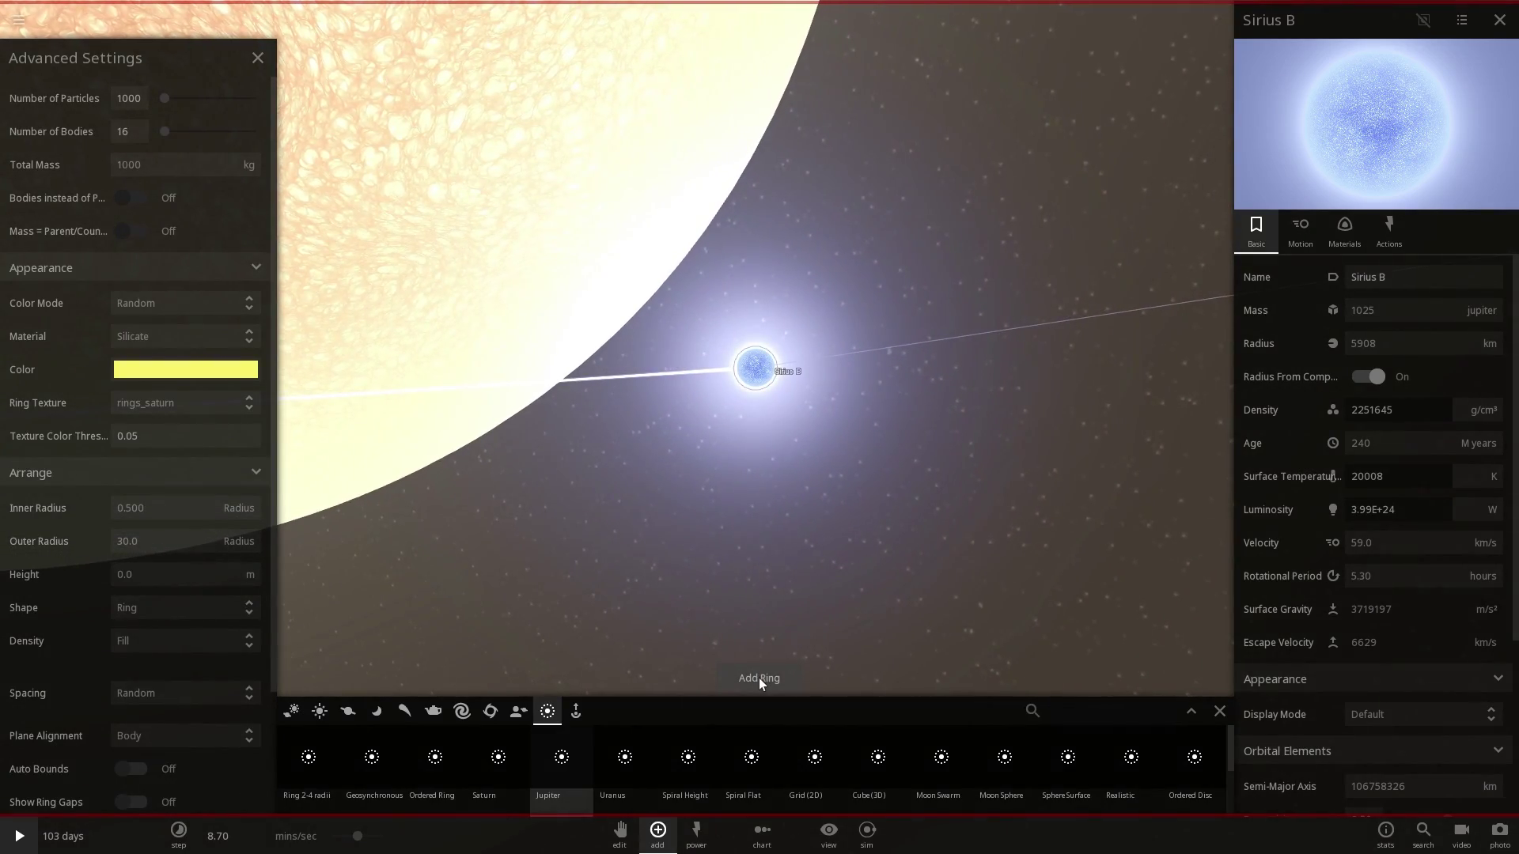
{"action": "left_click", "coordinate": [759, 678]}
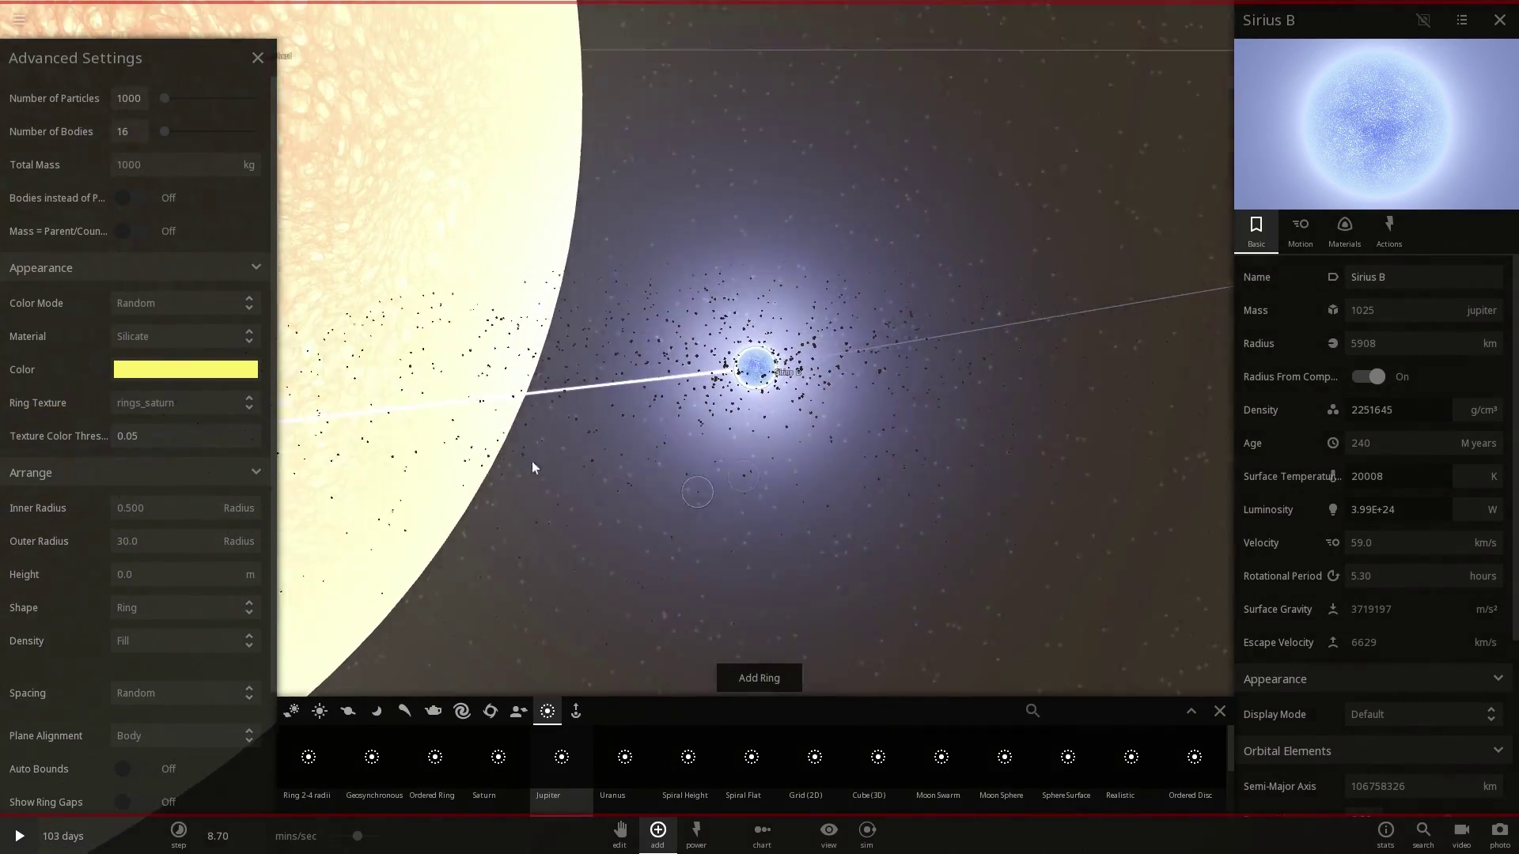
- Set the ring's color mode to From Material with Carbon Dioxide and run the simulation at about 40 seconds per second
{"action": "left_click", "coordinate": [149, 303]}
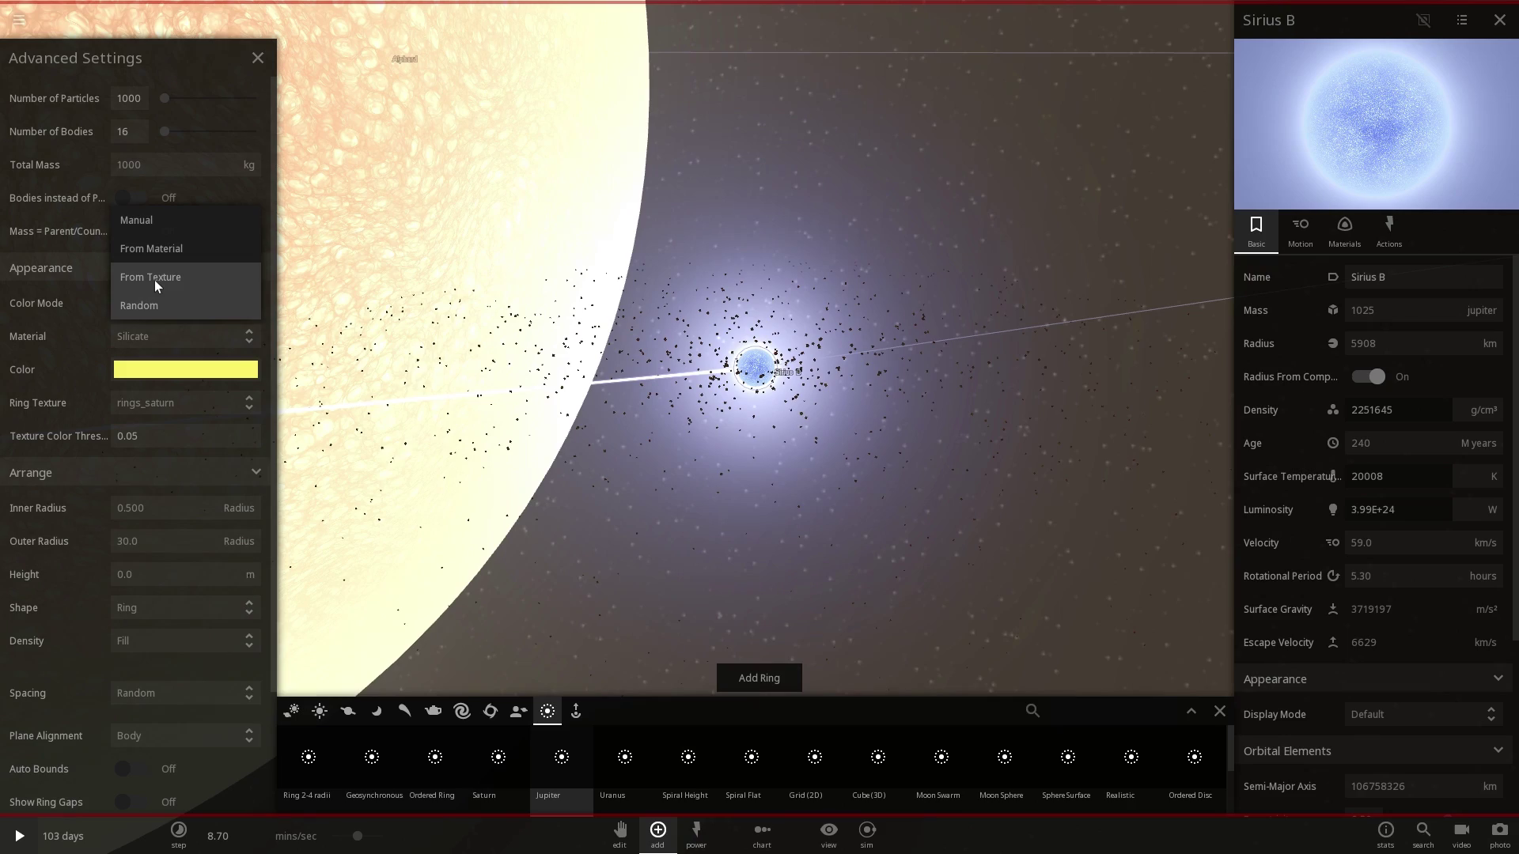
{"action": "left_click", "coordinate": [154, 278]}
{"action": "right_click_drag", "start_coordinate": [762, 633], "coordinate": [678, 561]}
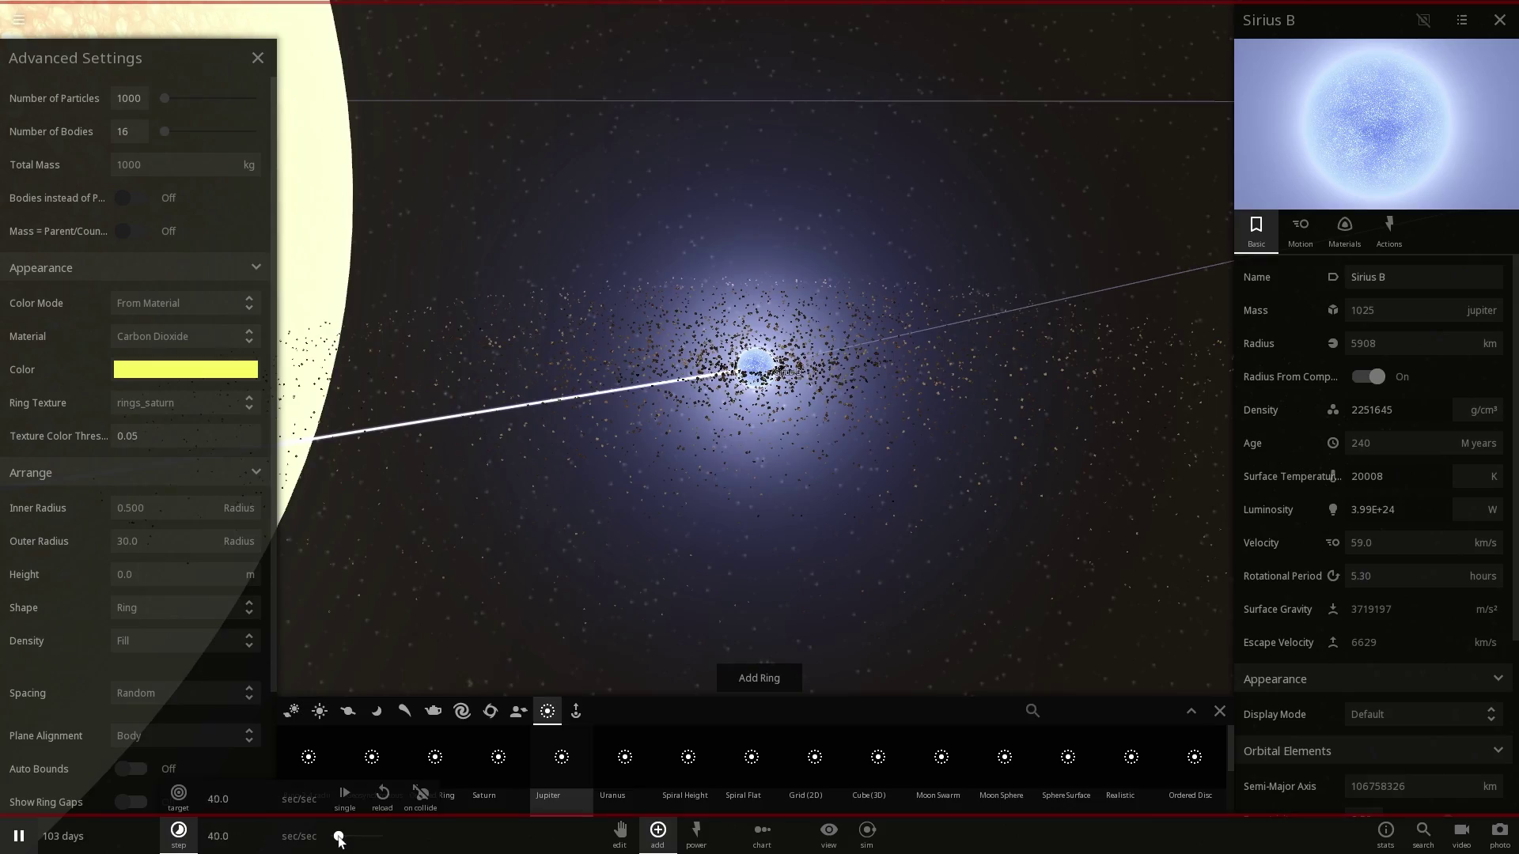
{"action": "left_click_drag", "start_coordinate": [655, 564], "coordinate": [726, 357]}
{"action": "scroll", "coordinate": [726, 358], "scroll_direction": "down", "scroll_amount": 3}
{"action": "scroll", "coordinate": [745, 373], "scroll_direction": "down", "scroll_amount": 5}
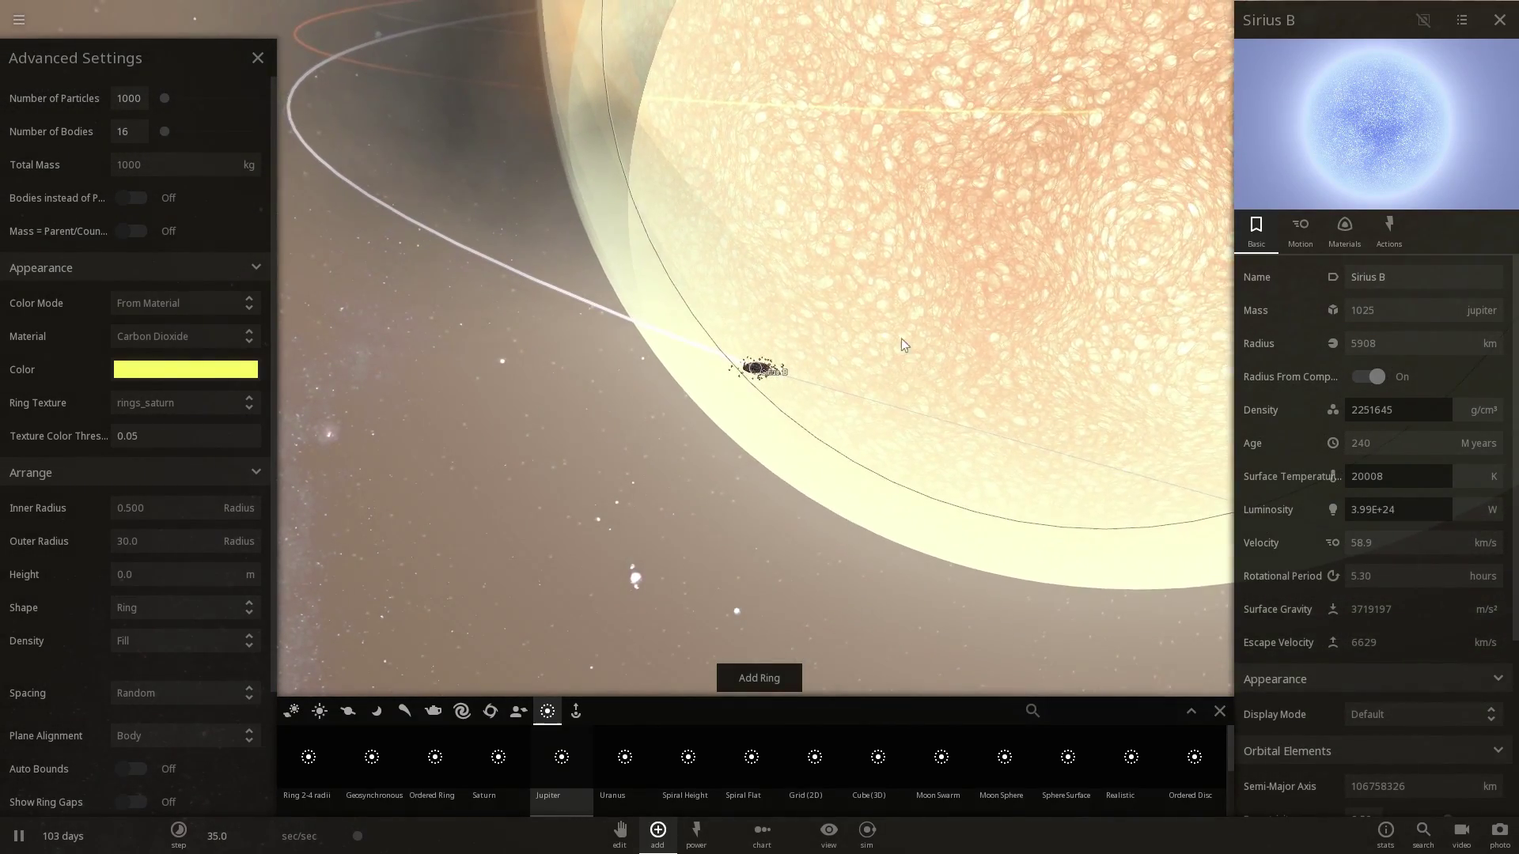
{"action": "scroll", "coordinate": [783, 412], "scroll_direction": "up", "scroll_amount": 5}
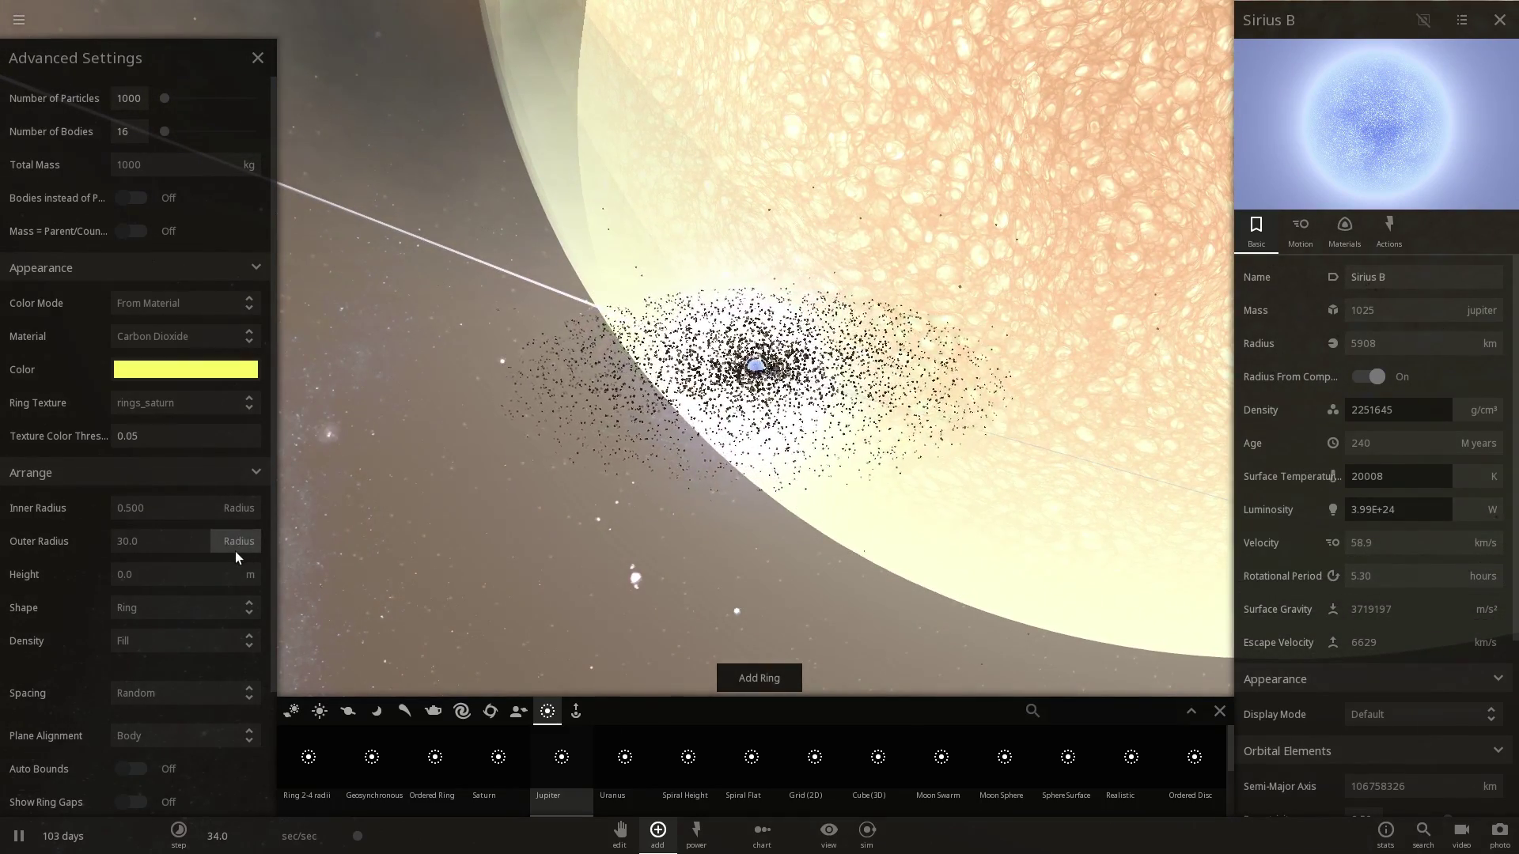
- Set the ring's outer radius to 300 radii and add the wider ring around Sirius B
{"action": "left_click", "coordinate": [176, 535]}
{"action": "key", "text": "BackSpace"}
{"action": "key", "text": "BackSpace"}
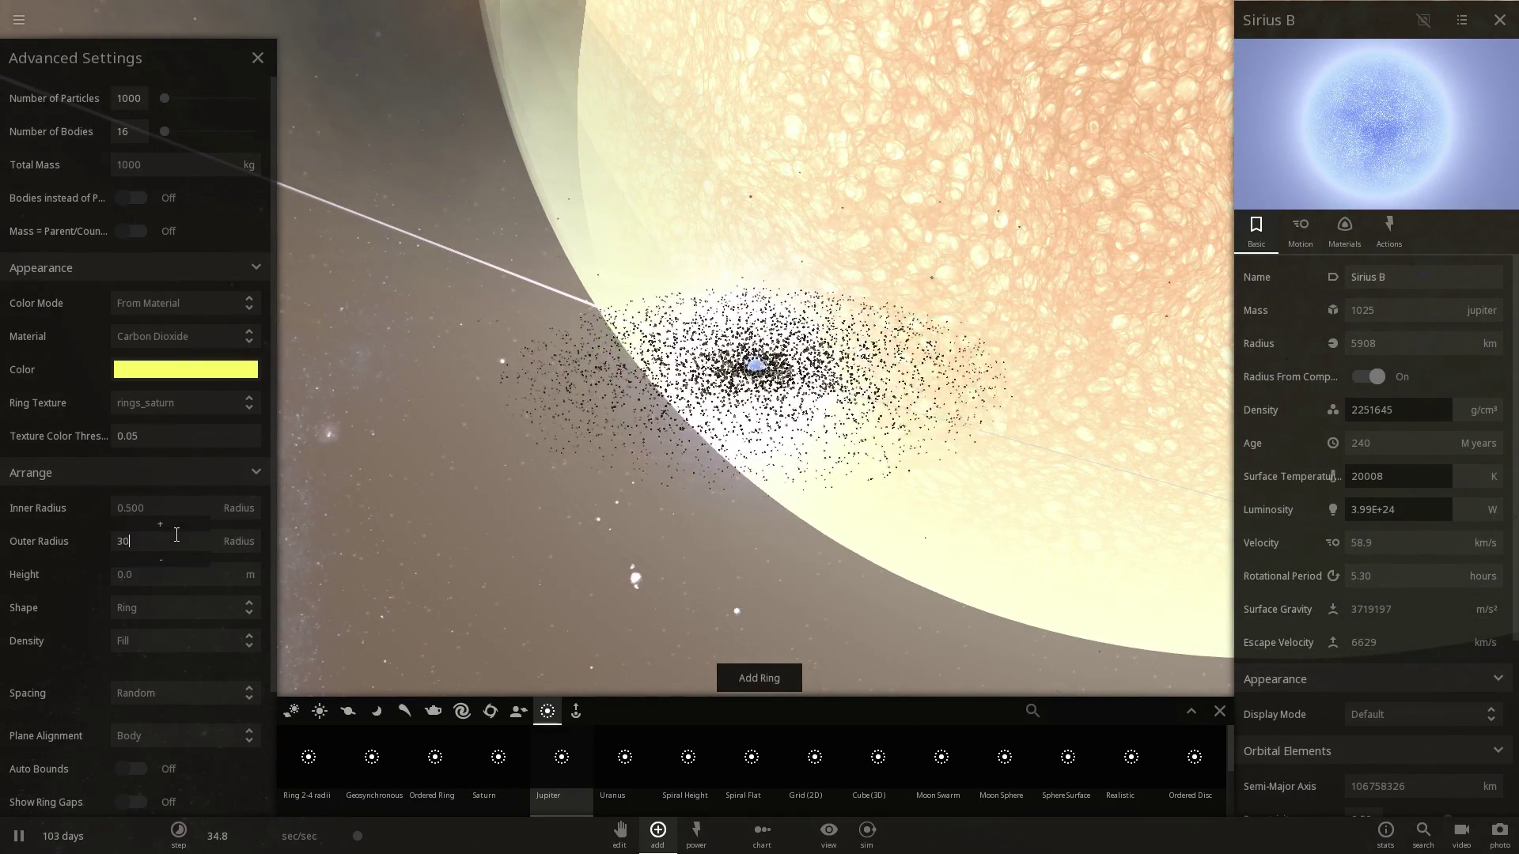
{"action": "type", "text": "0"}
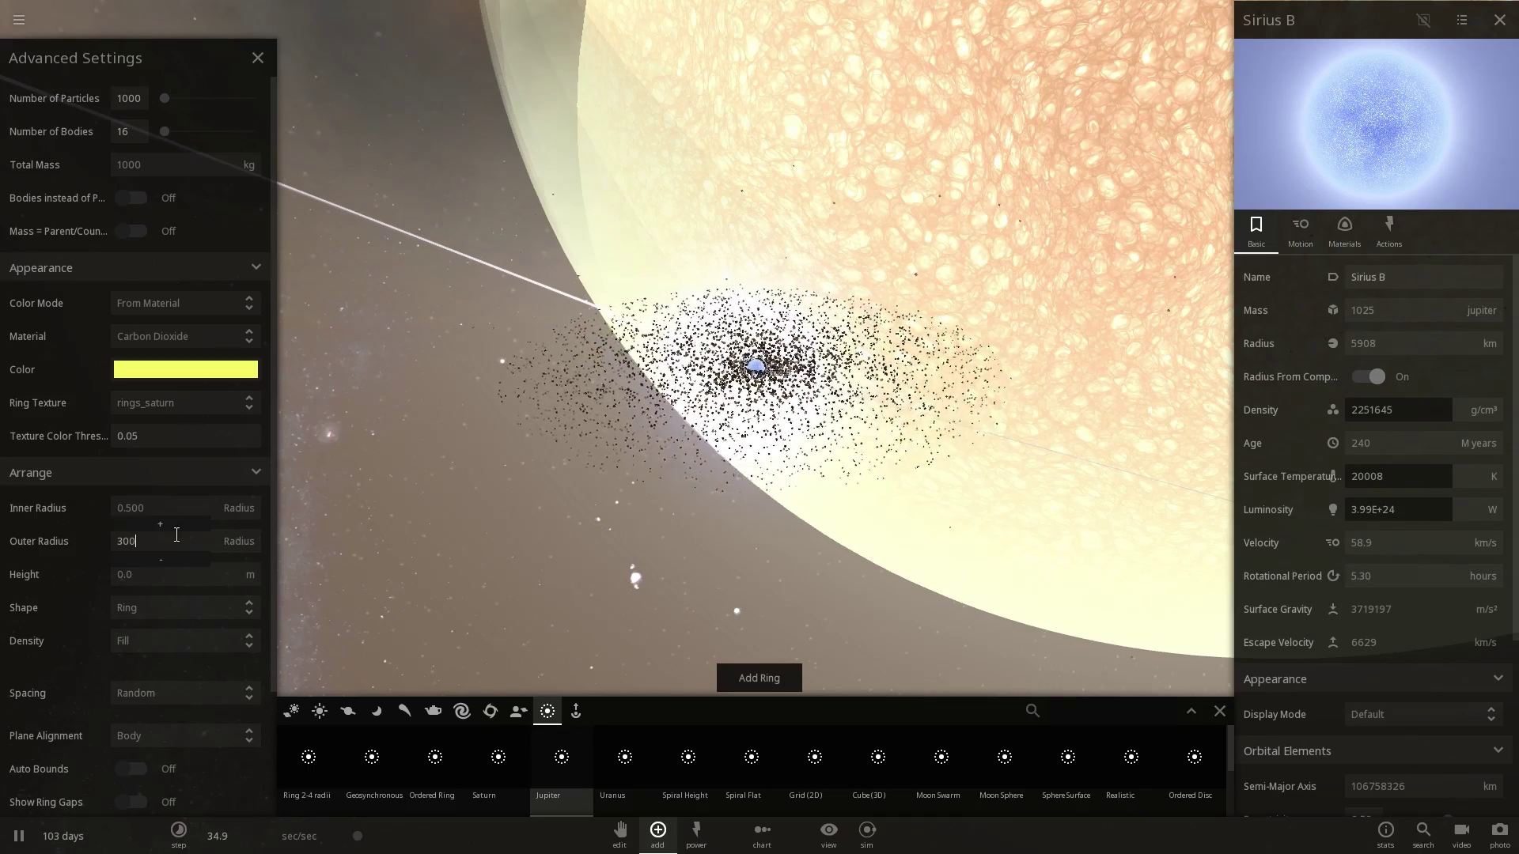
{"action": "left_click", "coordinate": [766, 676]}
- Examine the rings around Sirius B against Alphard, both edge-on and at an angle, at about 1.3 minutes per second
{"action": "scroll", "coordinate": [779, 453], "scroll_direction": "down", "scroll_amount": 3}
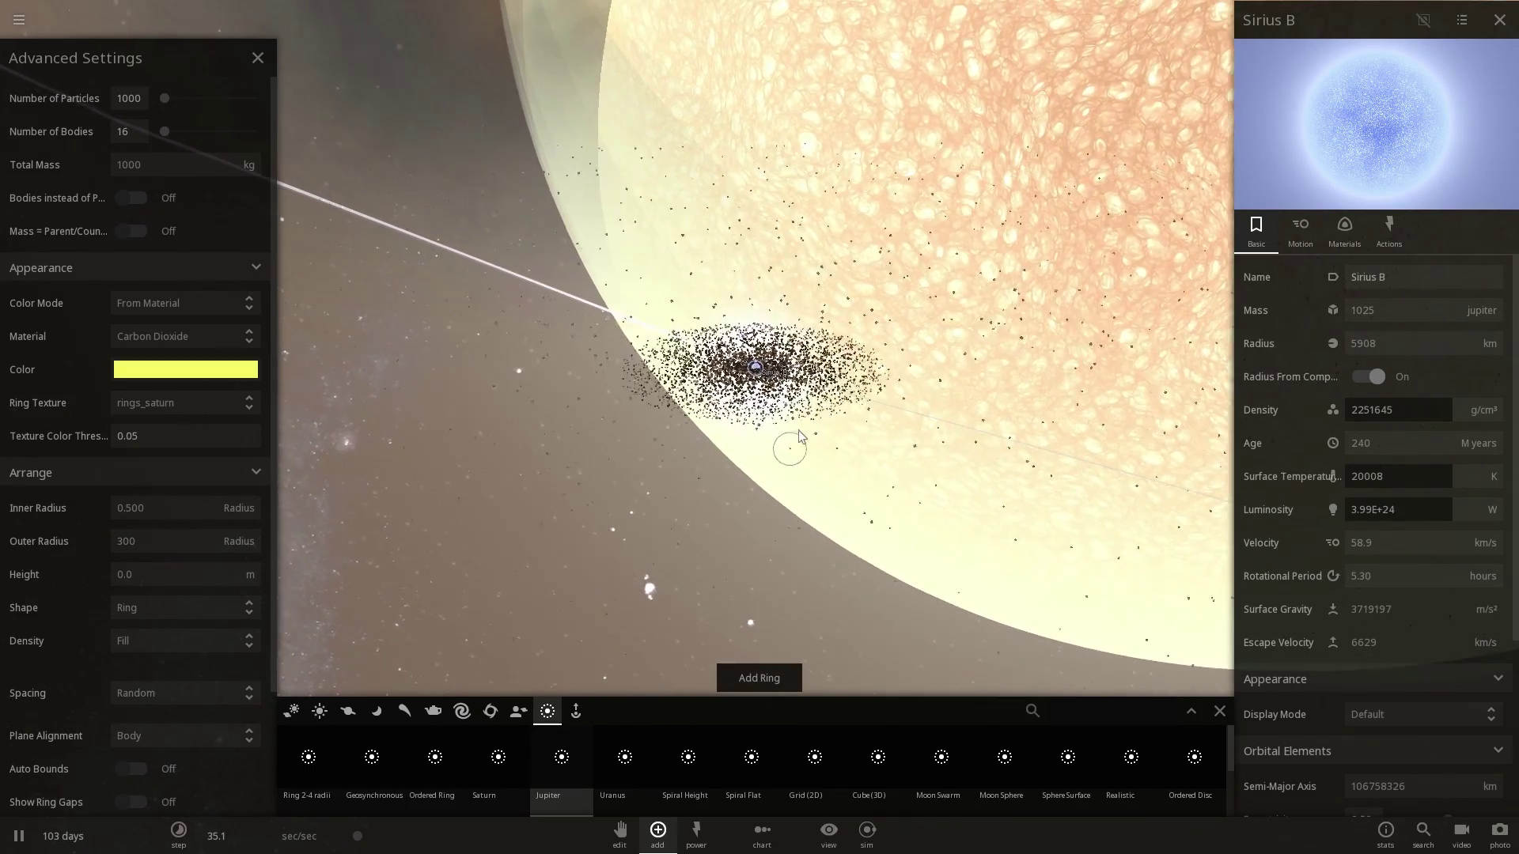
{"action": "scroll", "coordinate": [799, 431], "scroll_direction": "up", "scroll_amount": 3}
{"action": "left_click_drag", "start_coordinate": [799, 430], "coordinate": [742, 225]}
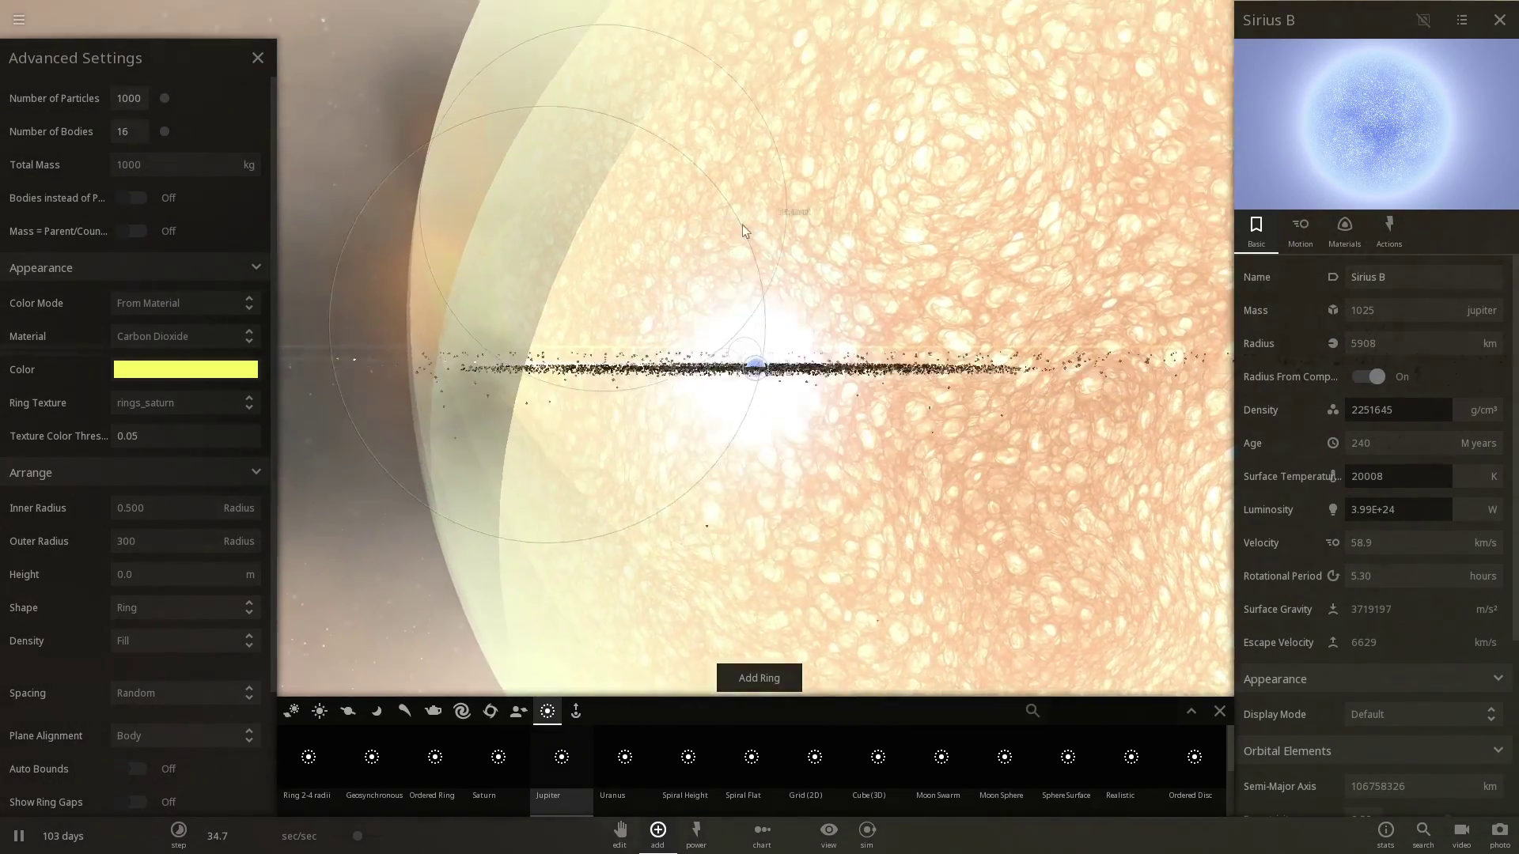
{"action": "scroll", "coordinate": [823, 155], "scroll_direction": "up", "scroll_amount": 2}
{"action": "left_click_drag", "start_coordinate": [827, 153], "coordinate": [681, 482]}
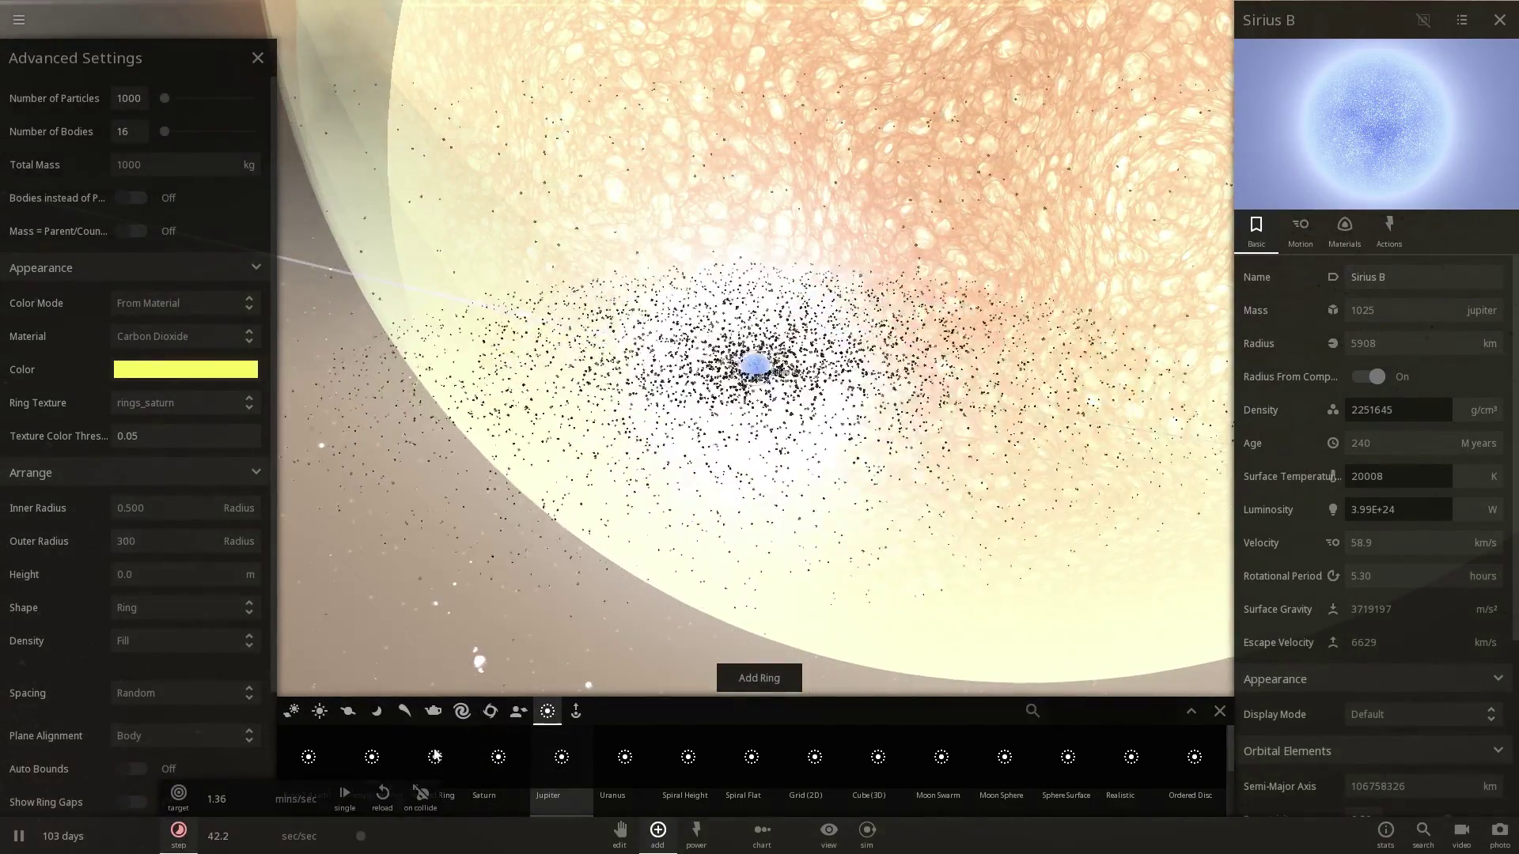
{"action": "left_click_drag", "start_coordinate": [748, 480], "coordinate": [767, 323]}
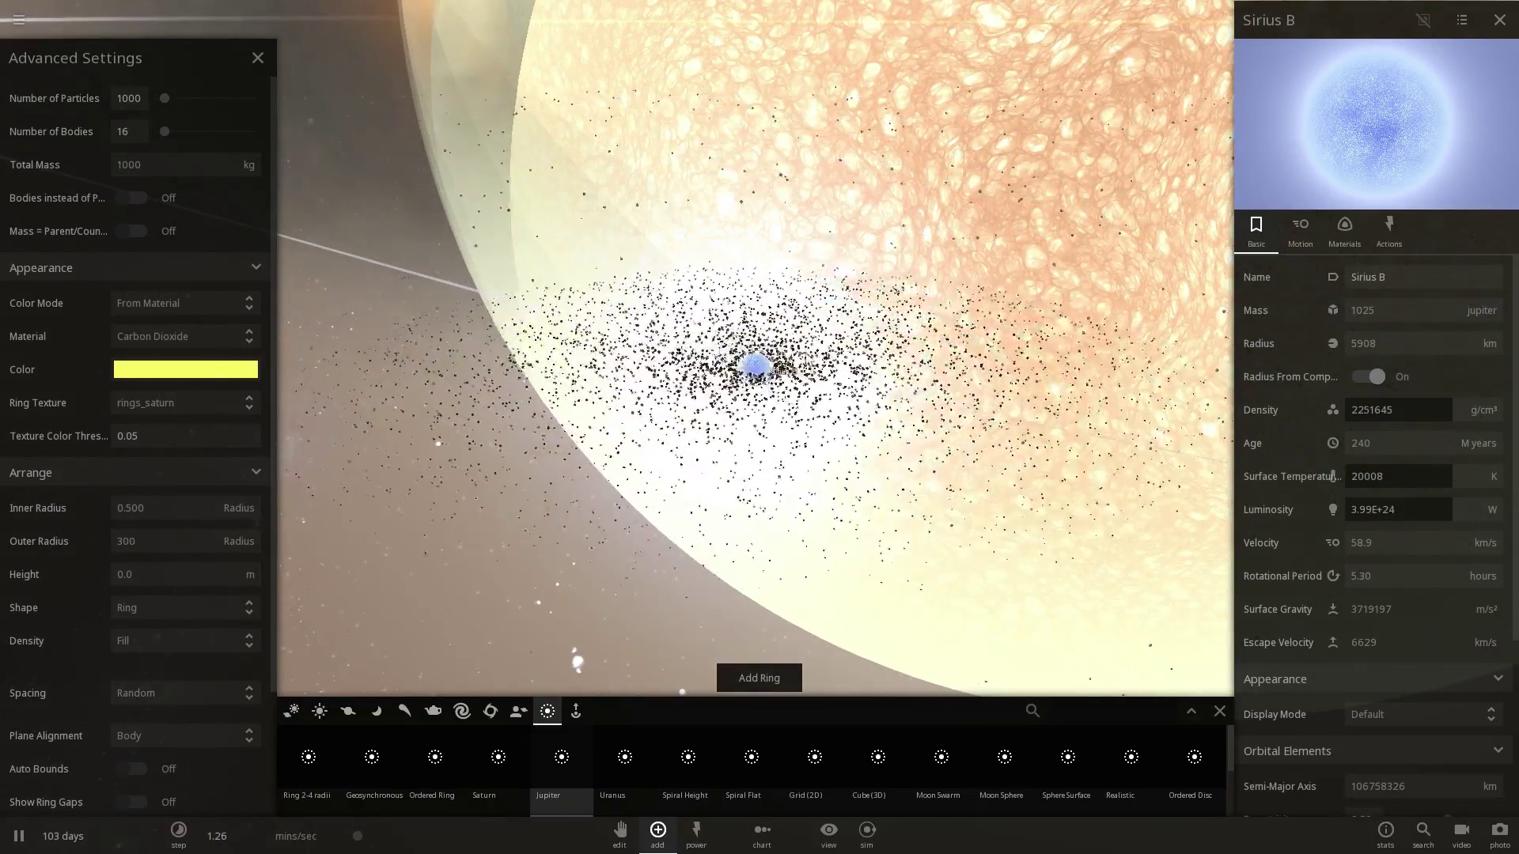
{"action": "scroll", "coordinate": [805, 342], "scroll_direction": "down", "scroll_amount": 2}
{"action": "left_click_drag", "start_coordinate": [804, 342], "coordinate": [726, 553]}
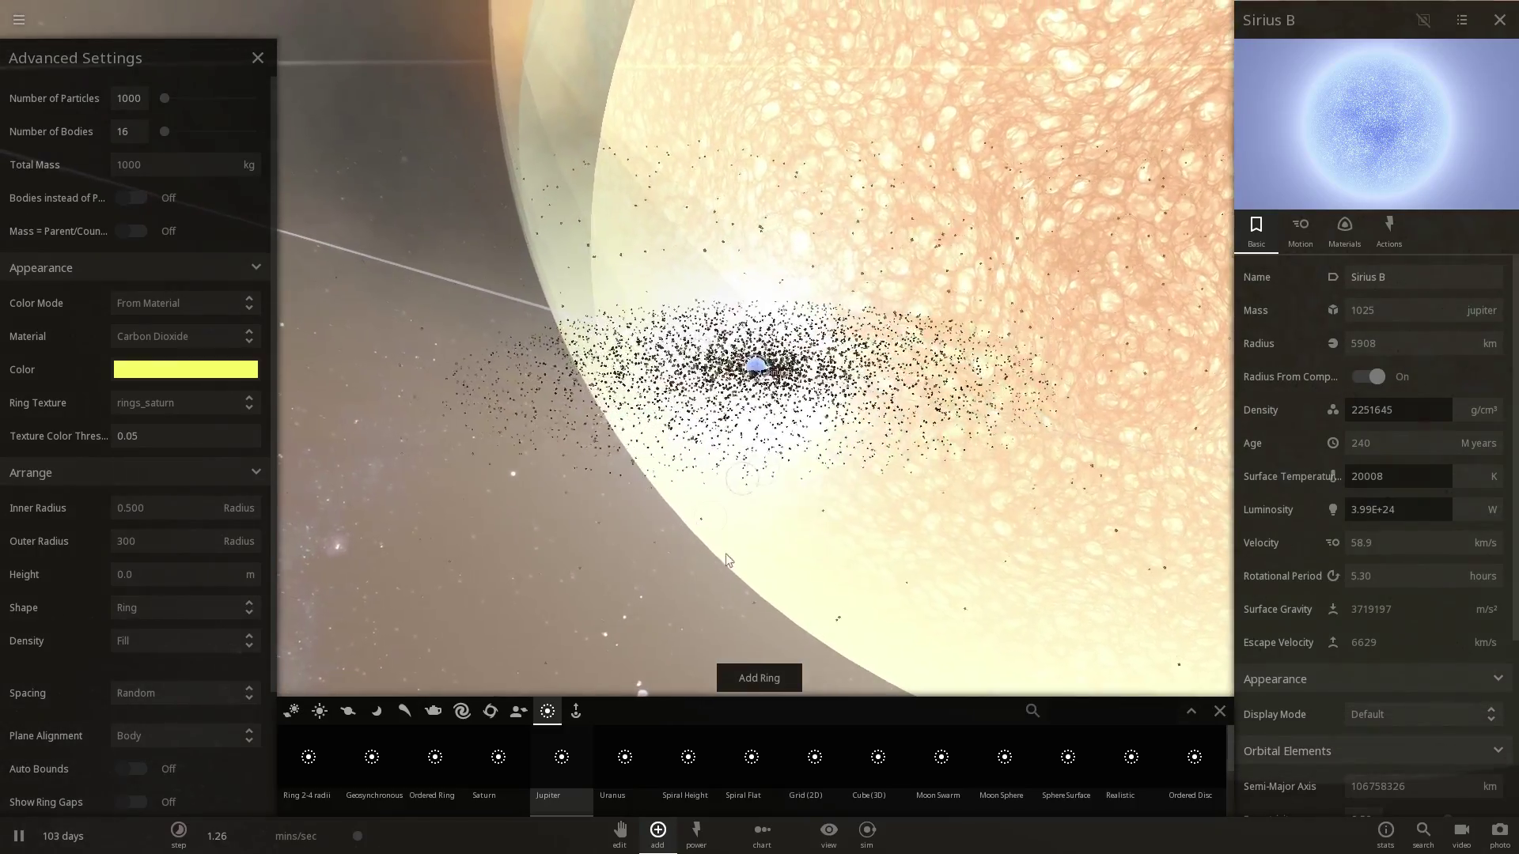
- Add more 1000-particle rings with the 300-radius outer limit around Sirius B and inspect the particles near its surface
{"action": "left_click", "coordinate": [760, 677]}
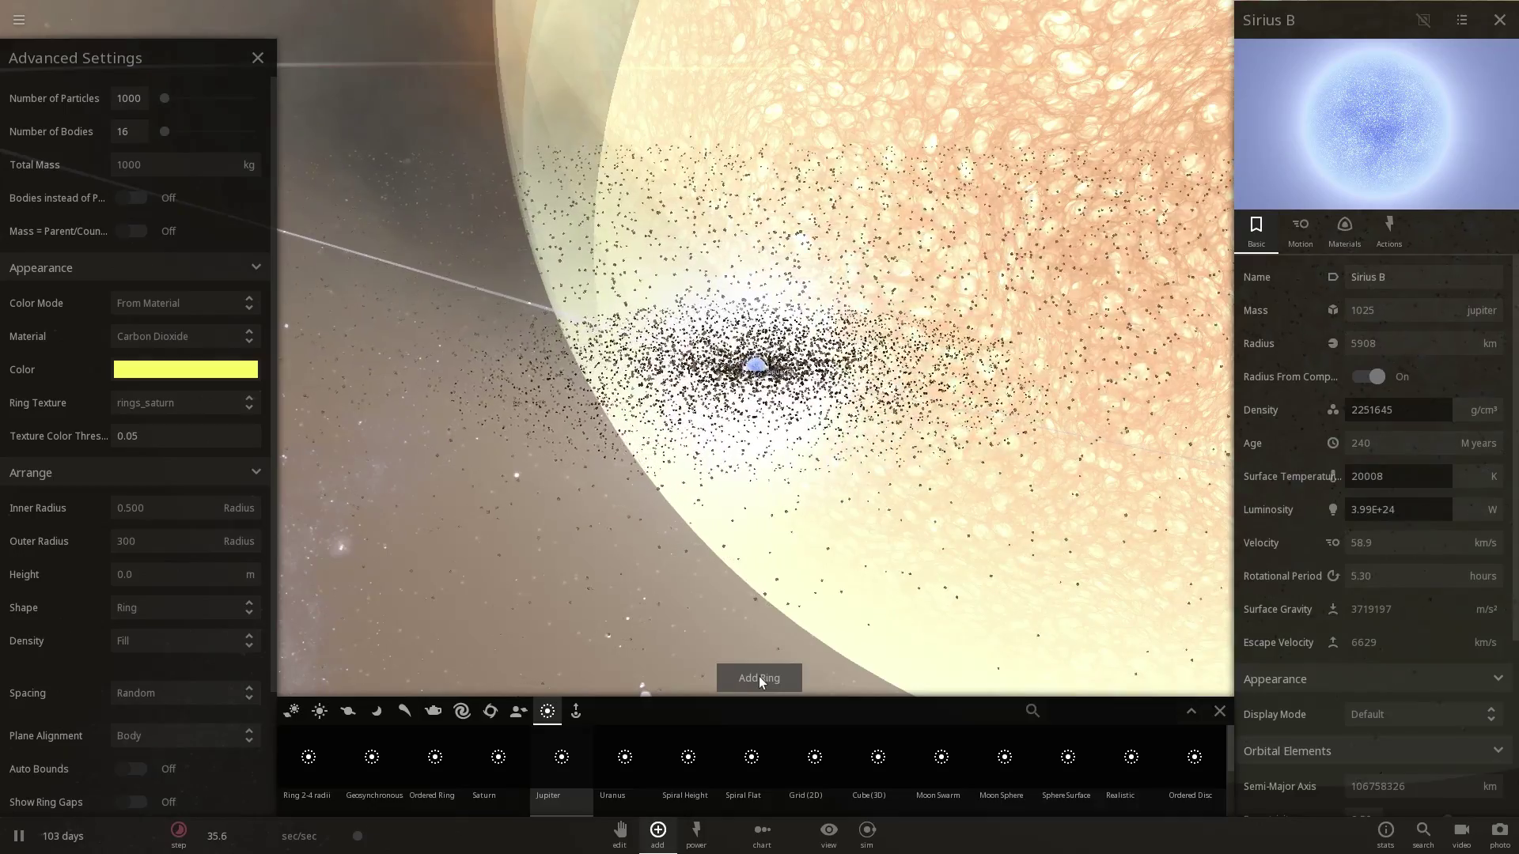
{"action": "scroll", "coordinate": [752, 510], "scroll_direction": "down", "scroll_amount": 2}
{"action": "left_click_drag", "start_coordinate": [752, 510], "coordinate": [593, 353]}
{"action": "scroll", "coordinate": [832, 528], "scroll_direction": "down", "scroll_amount": 1}
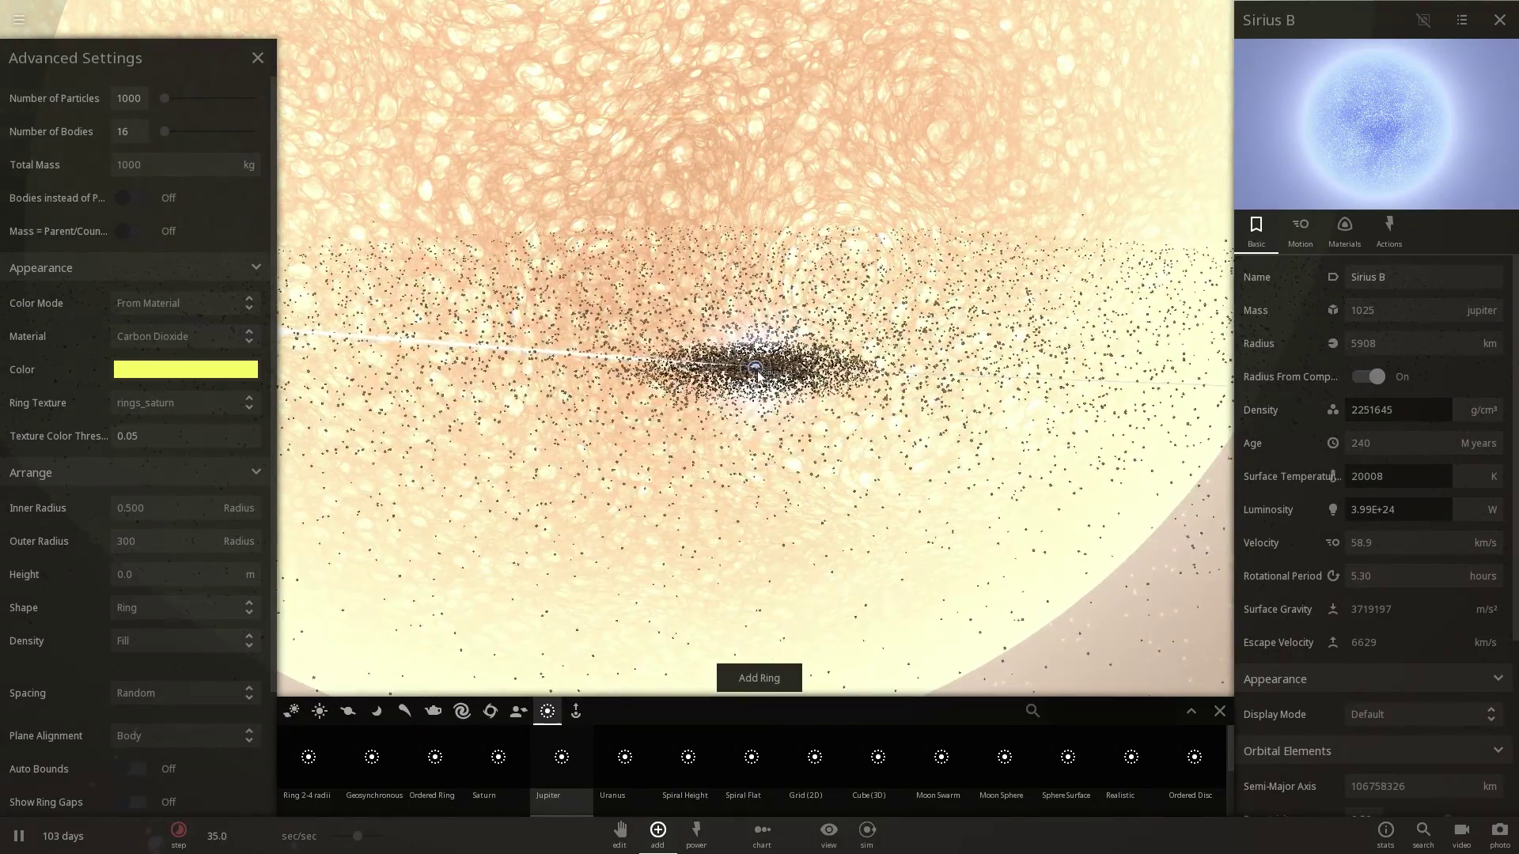
{"action": "scroll", "coordinate": [756, 375], "scroll_direction": "up", "scroll_amount": 5}
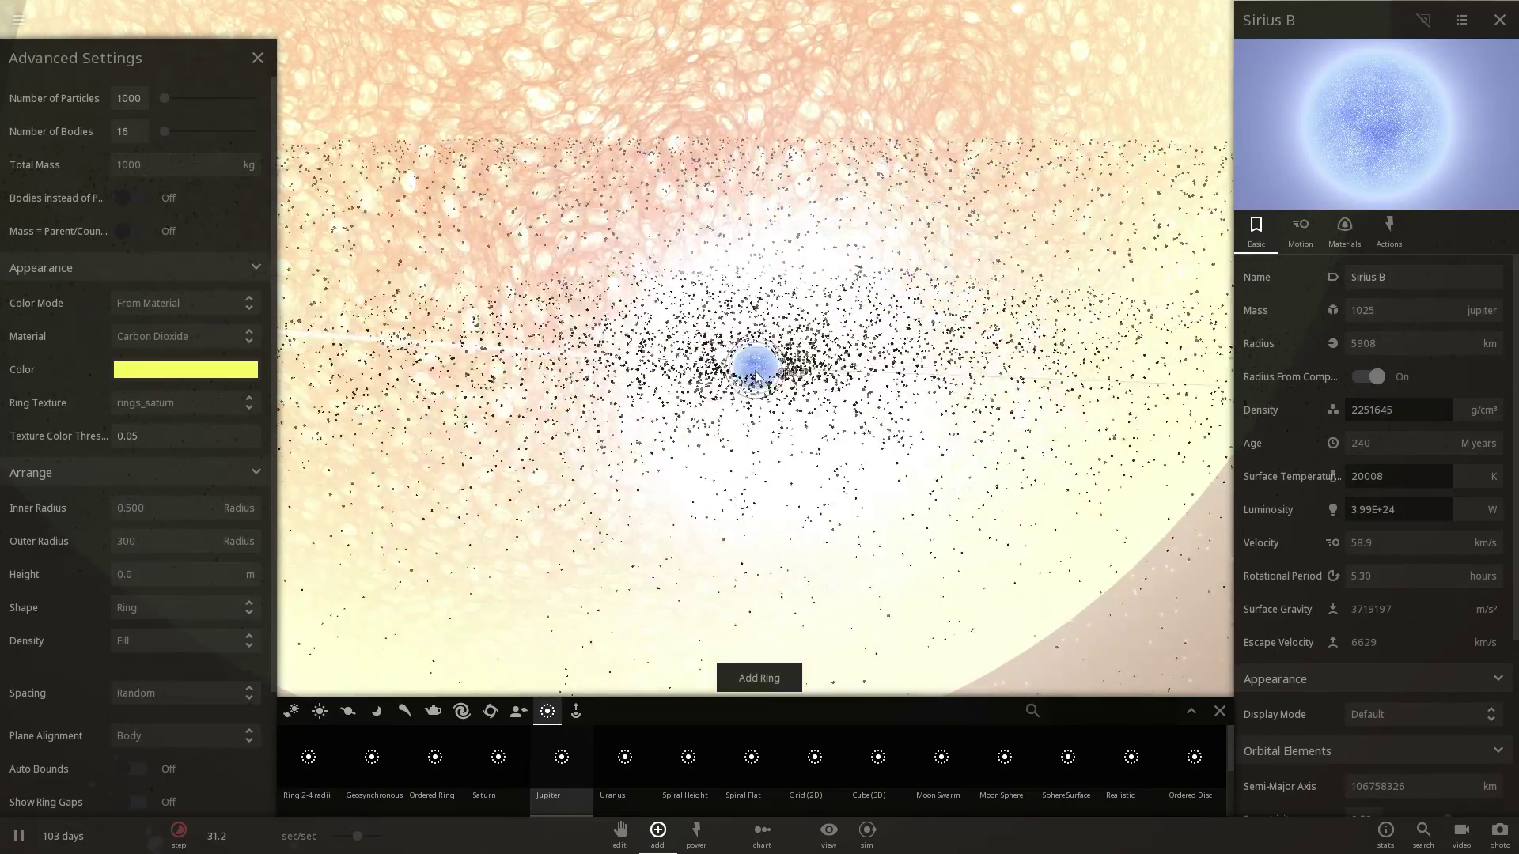
{"action": "scroll", "coordinate": [756, 376], "scroll_direction": "up", "scroll_amount": 4}
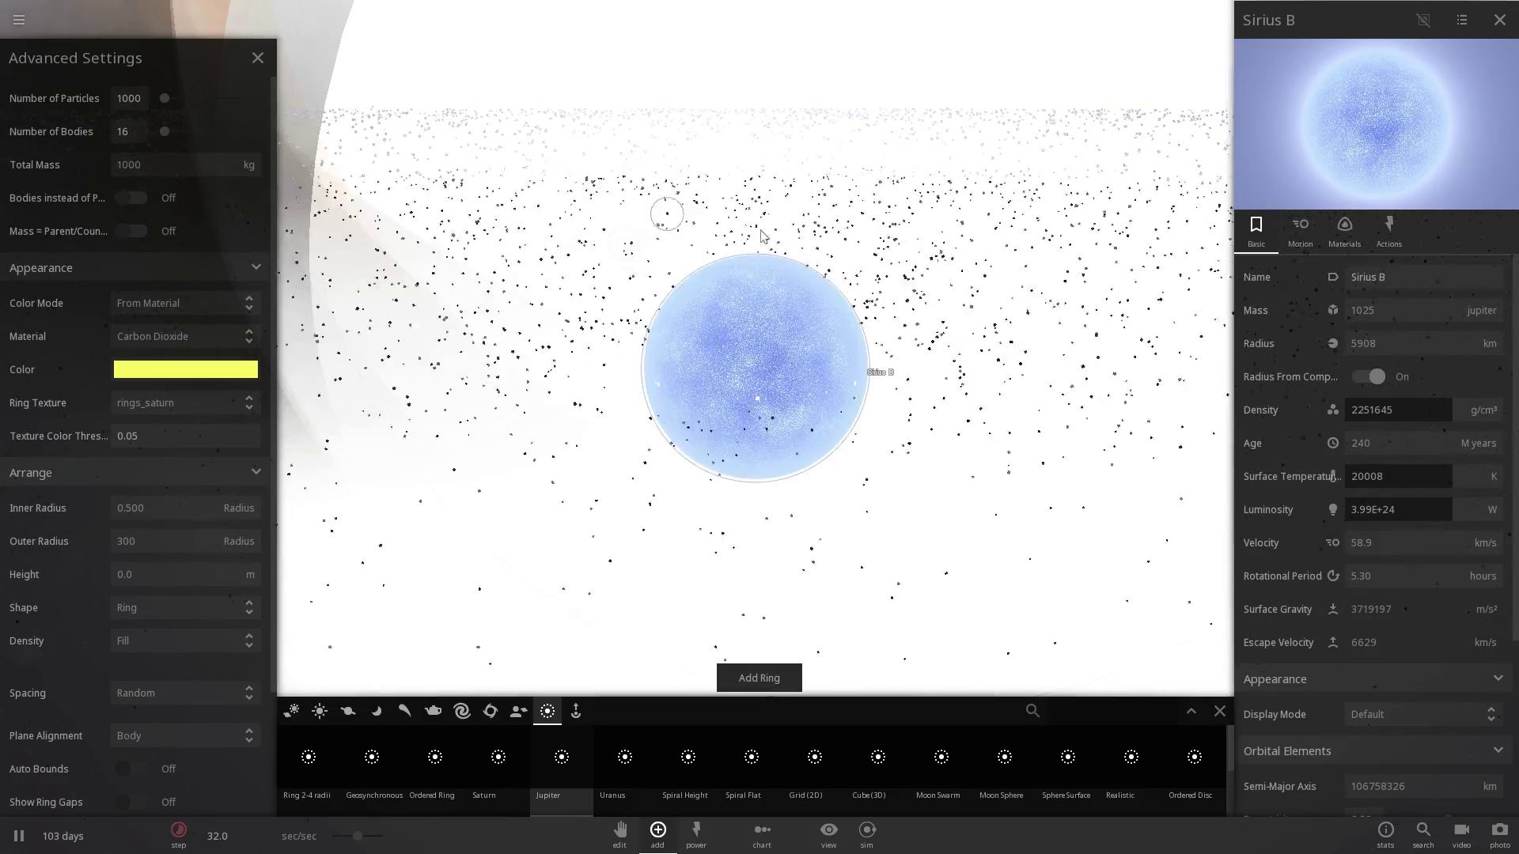
{"action": "scroll", "coordinate": [769, 259], "scroll_direction": "down", "scroll_amount": 5}
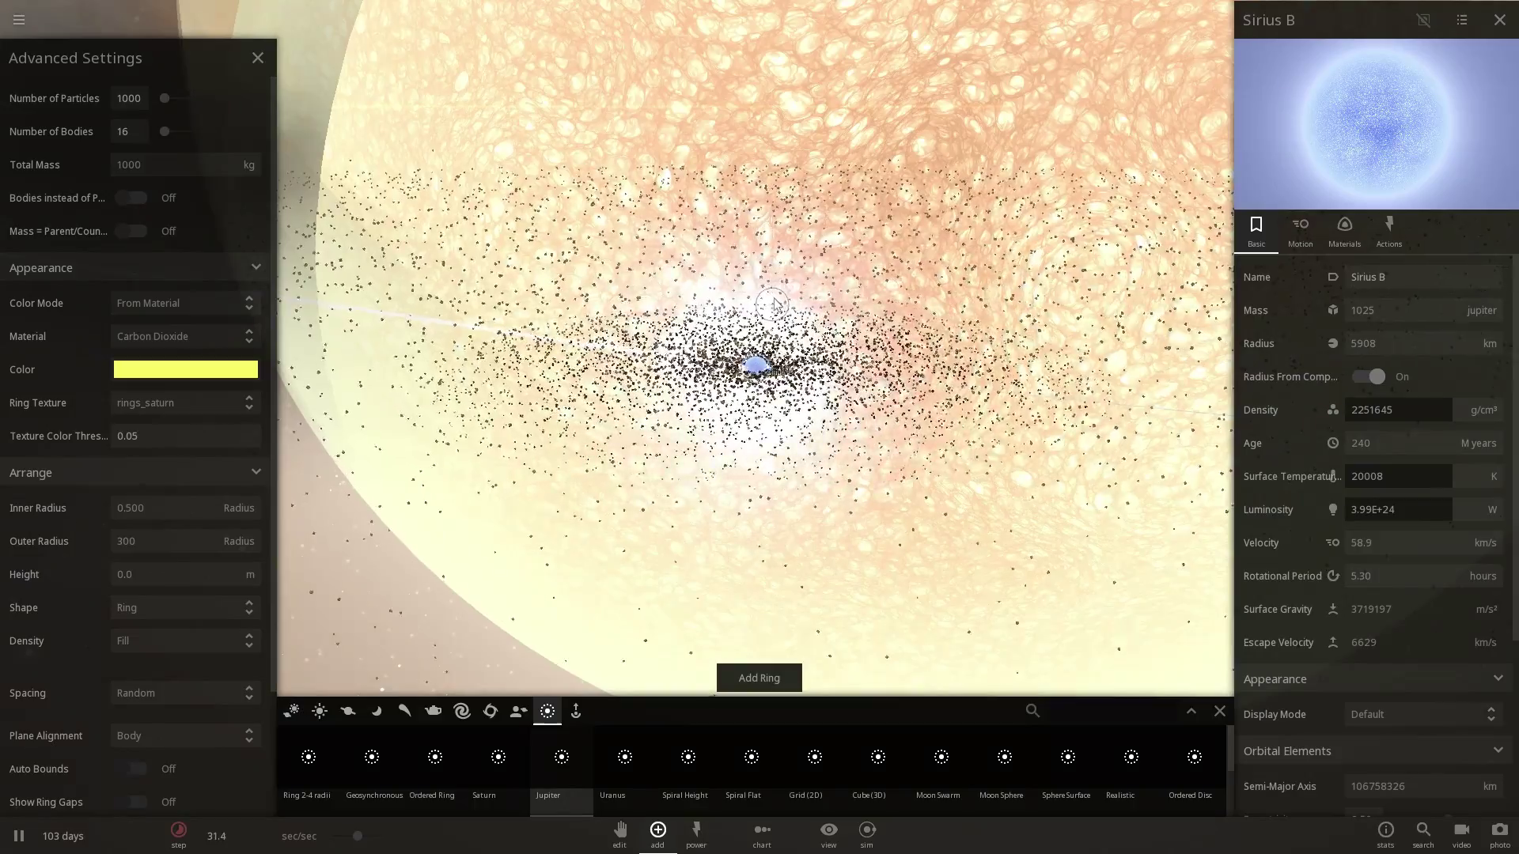
{"action": "left_click_drag", "start_coordinate": [776, 309], "coordinate": [911, 349]}
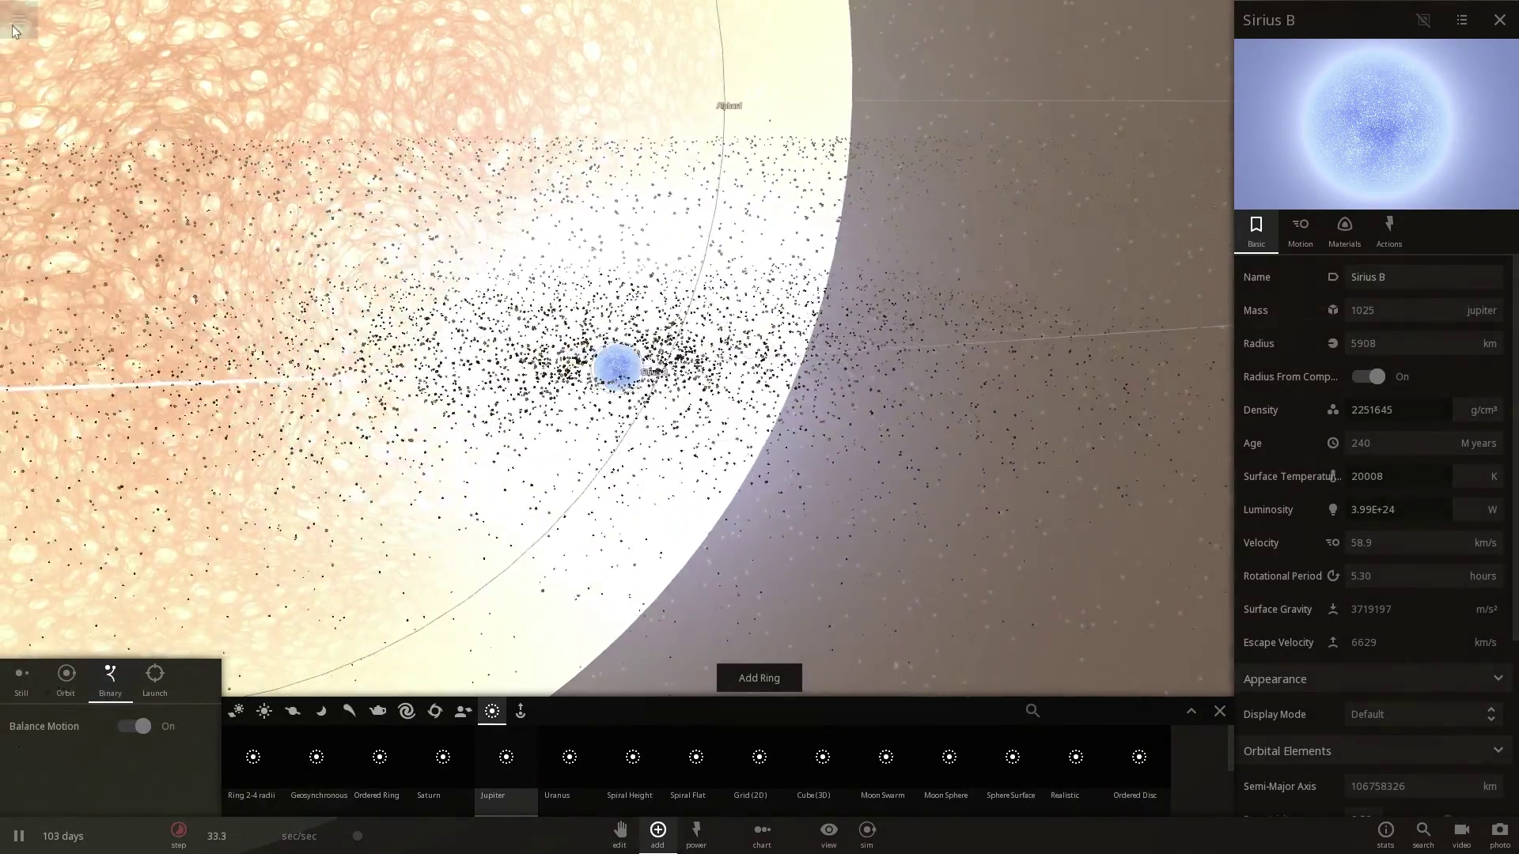
- Start a new empty simulation and set up Sirius B surrounded by several copies of Mars
{"action": "left_click", "coordinate": [19, 28]}
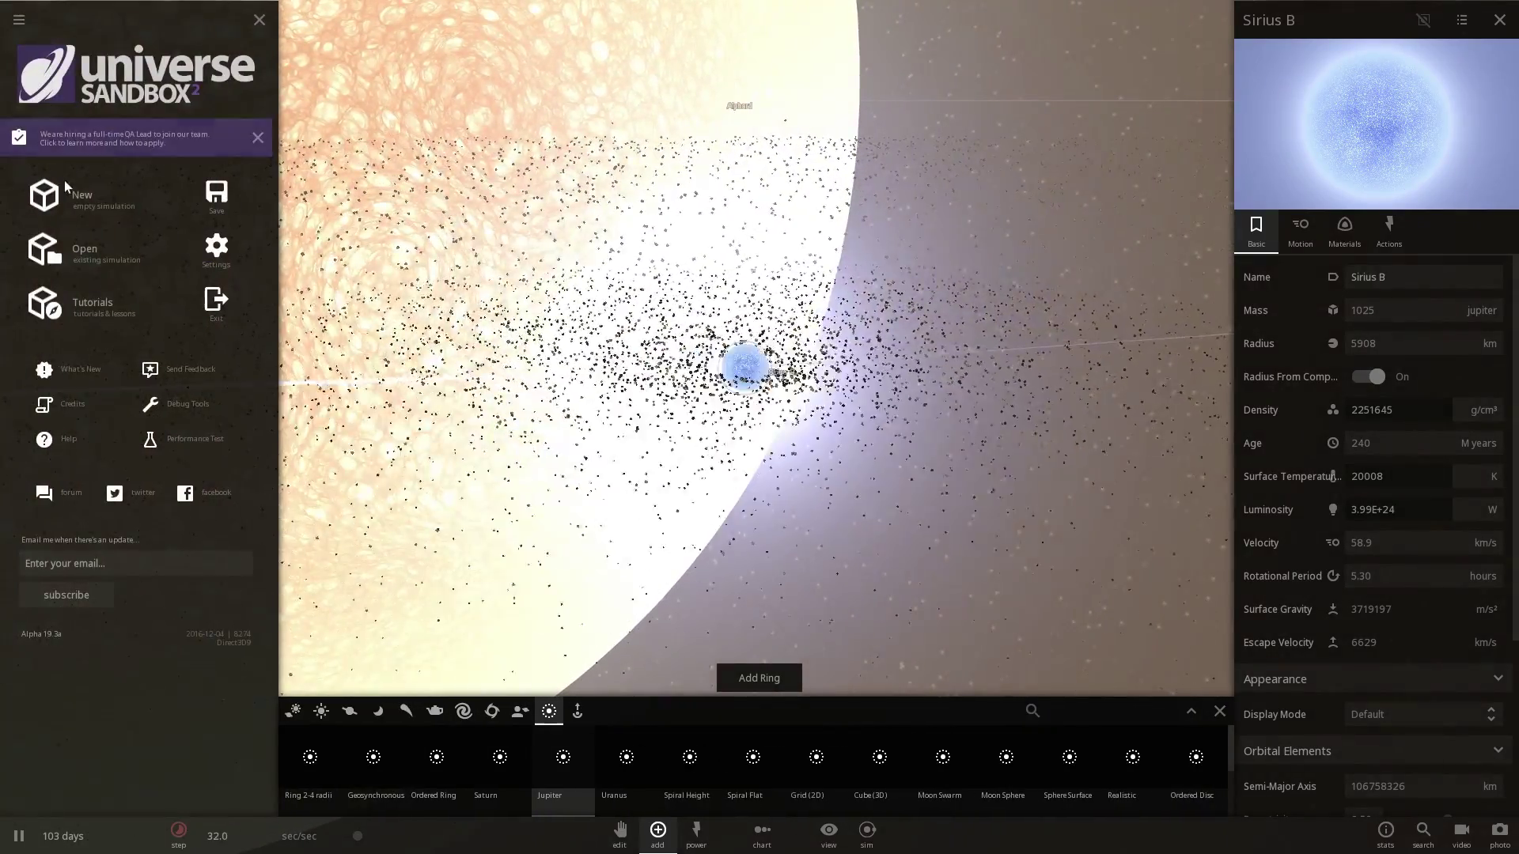
{"action": "left_click", "coordinate": [69, 189]}
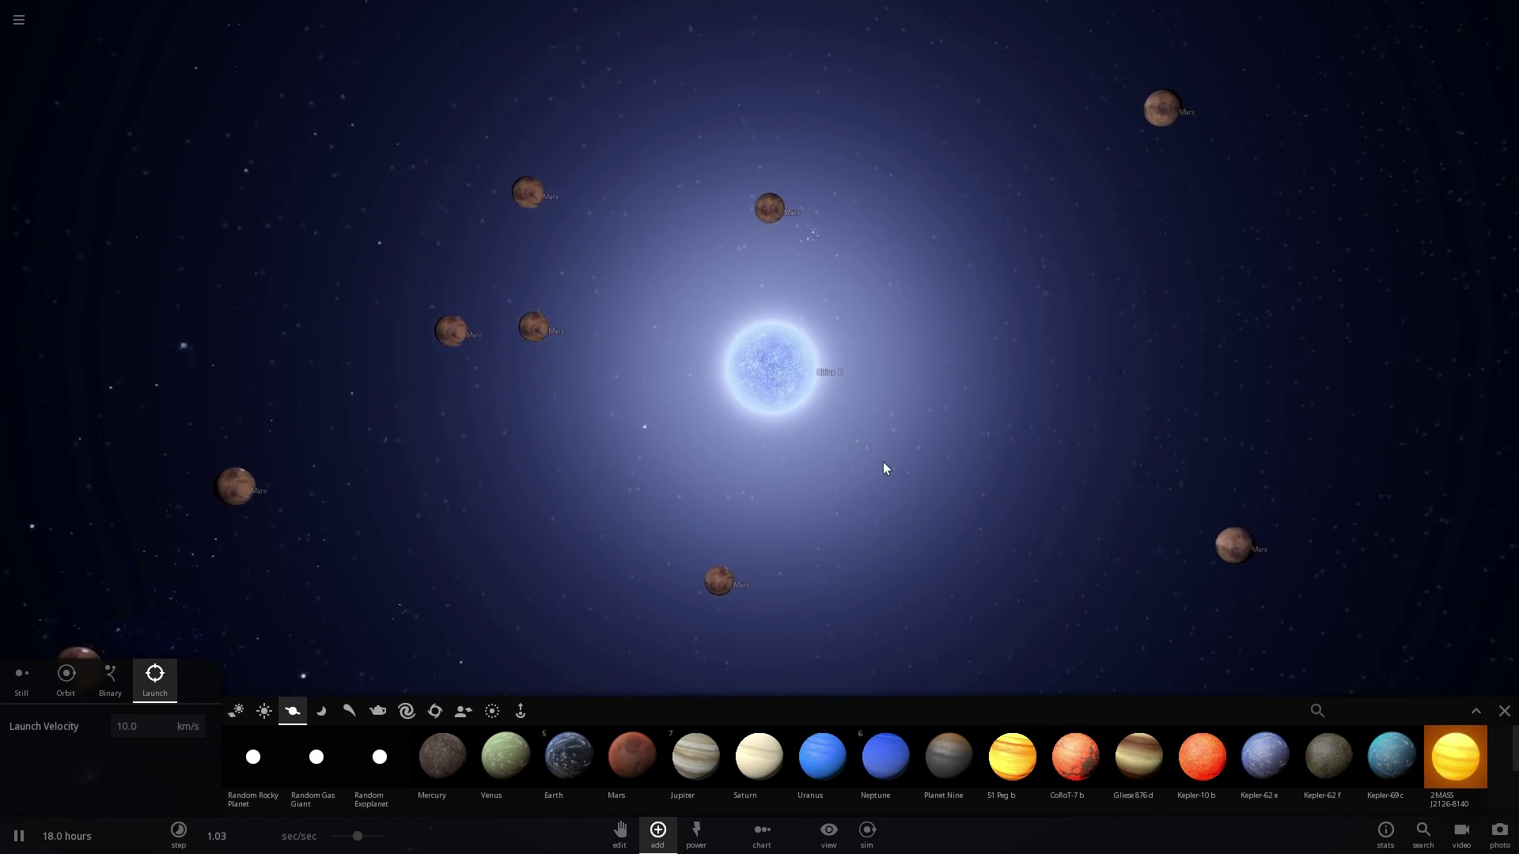
{"action": "scroll", "coordinate": [875, 462], "scroll_direction": "up", "scroll_amount": 3}
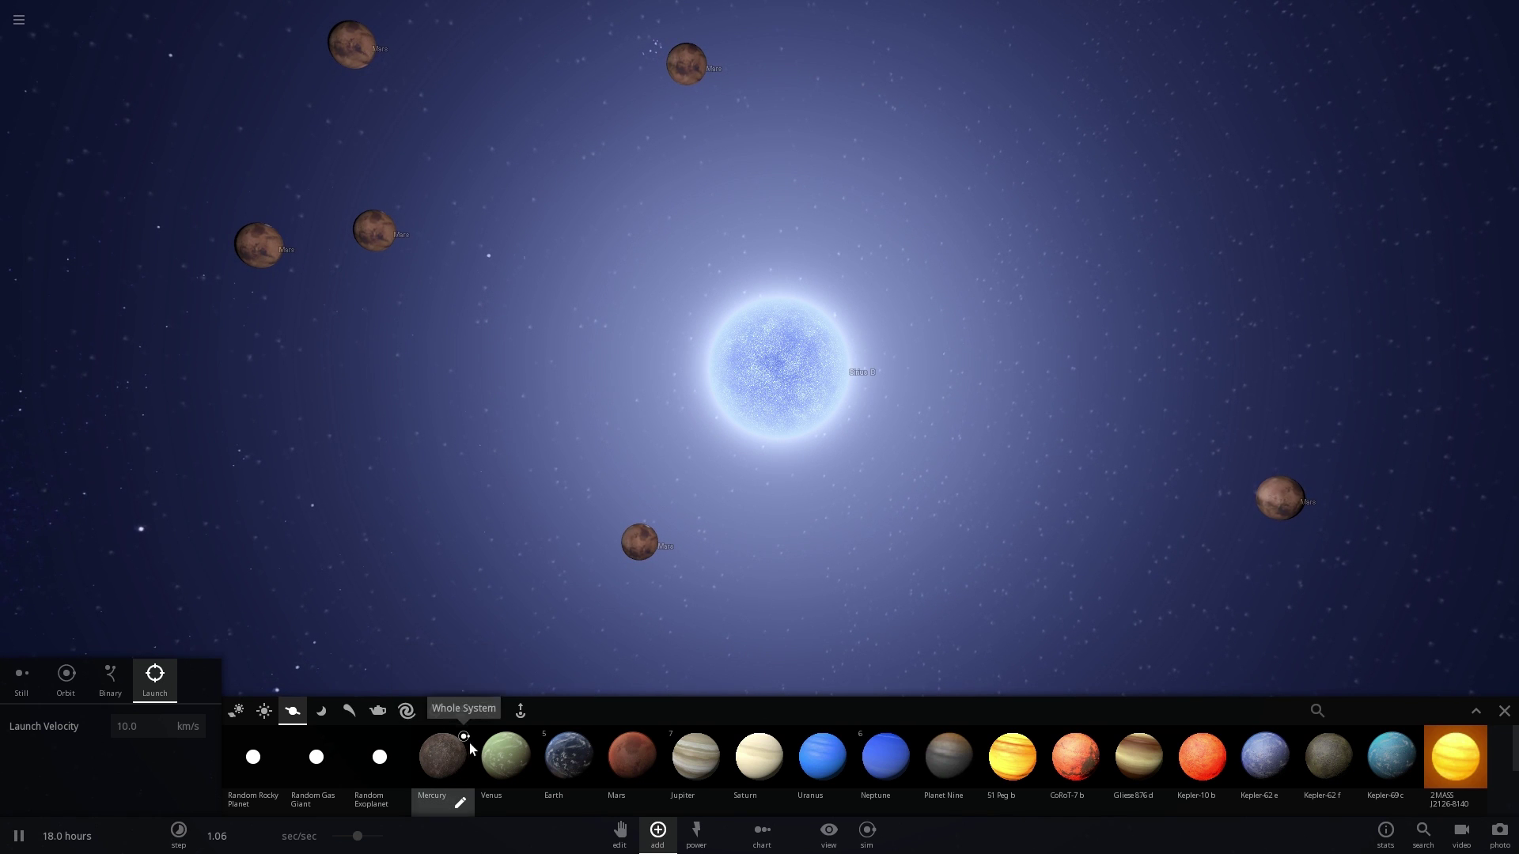
- Add a 1000-particle Jupiter-preset ring around Sirius B with a 0.5-radius inner and 21.8-radius outer limit, colored From Texture
{"action": "left_click", "coordinate": [490, 712]}
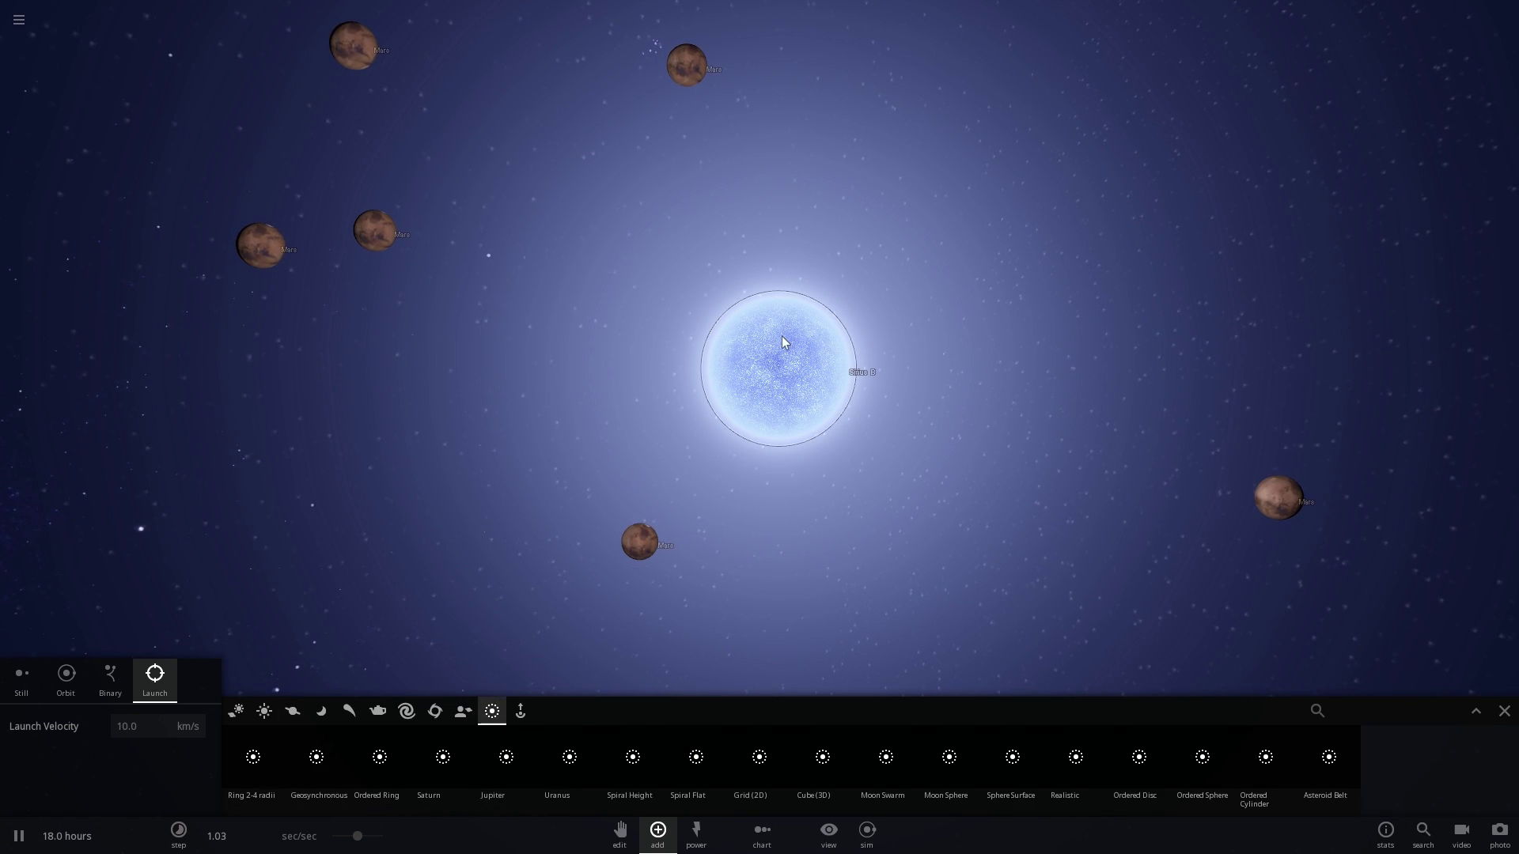
{"action": "left_click", "coordinate": [524, 802]}
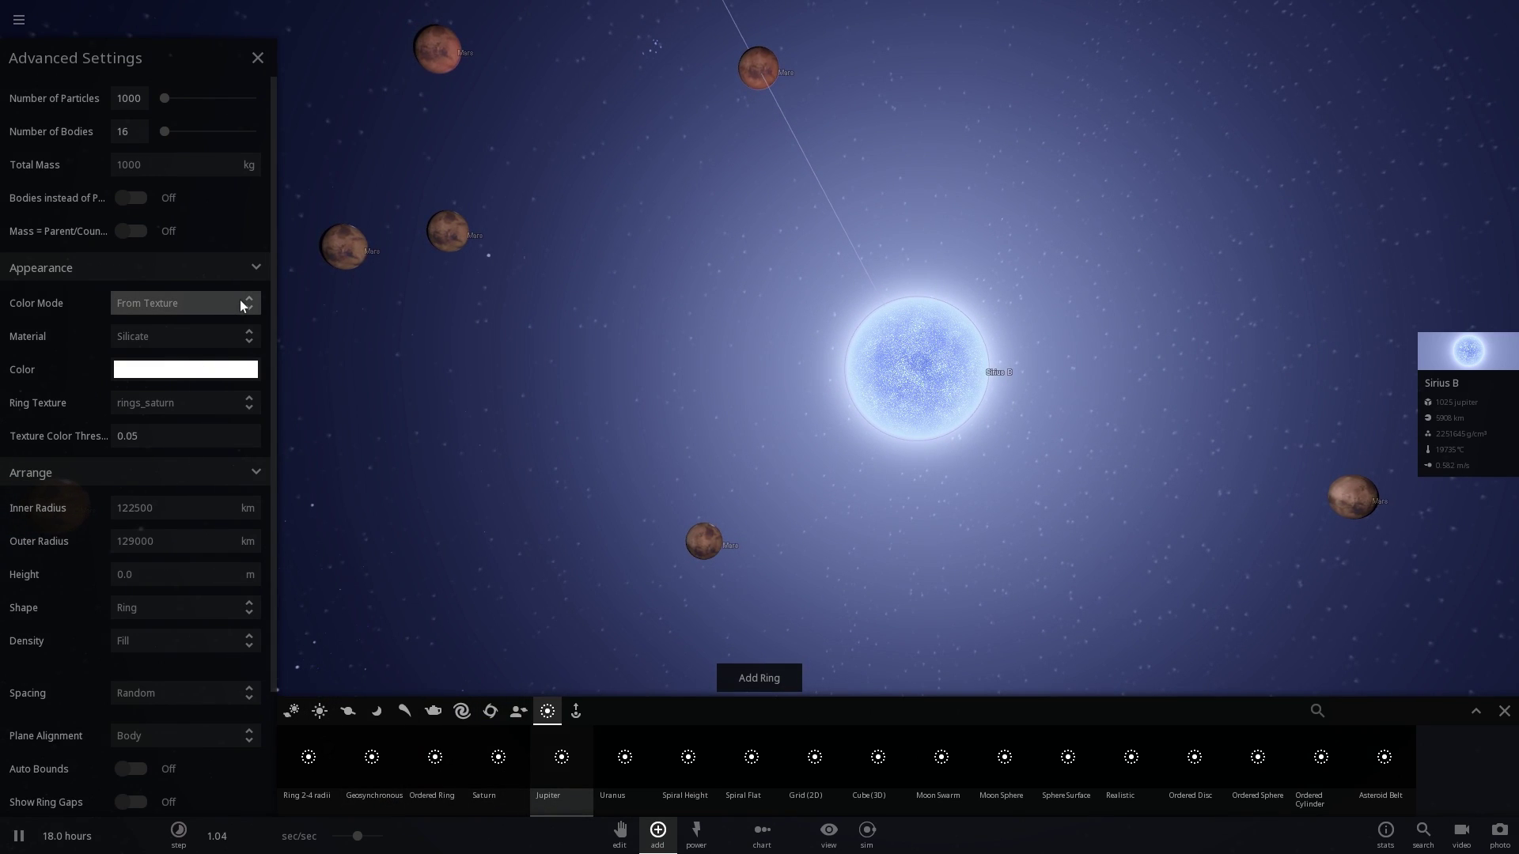
{"action": "left_click", "coordinate": [157, 313]}
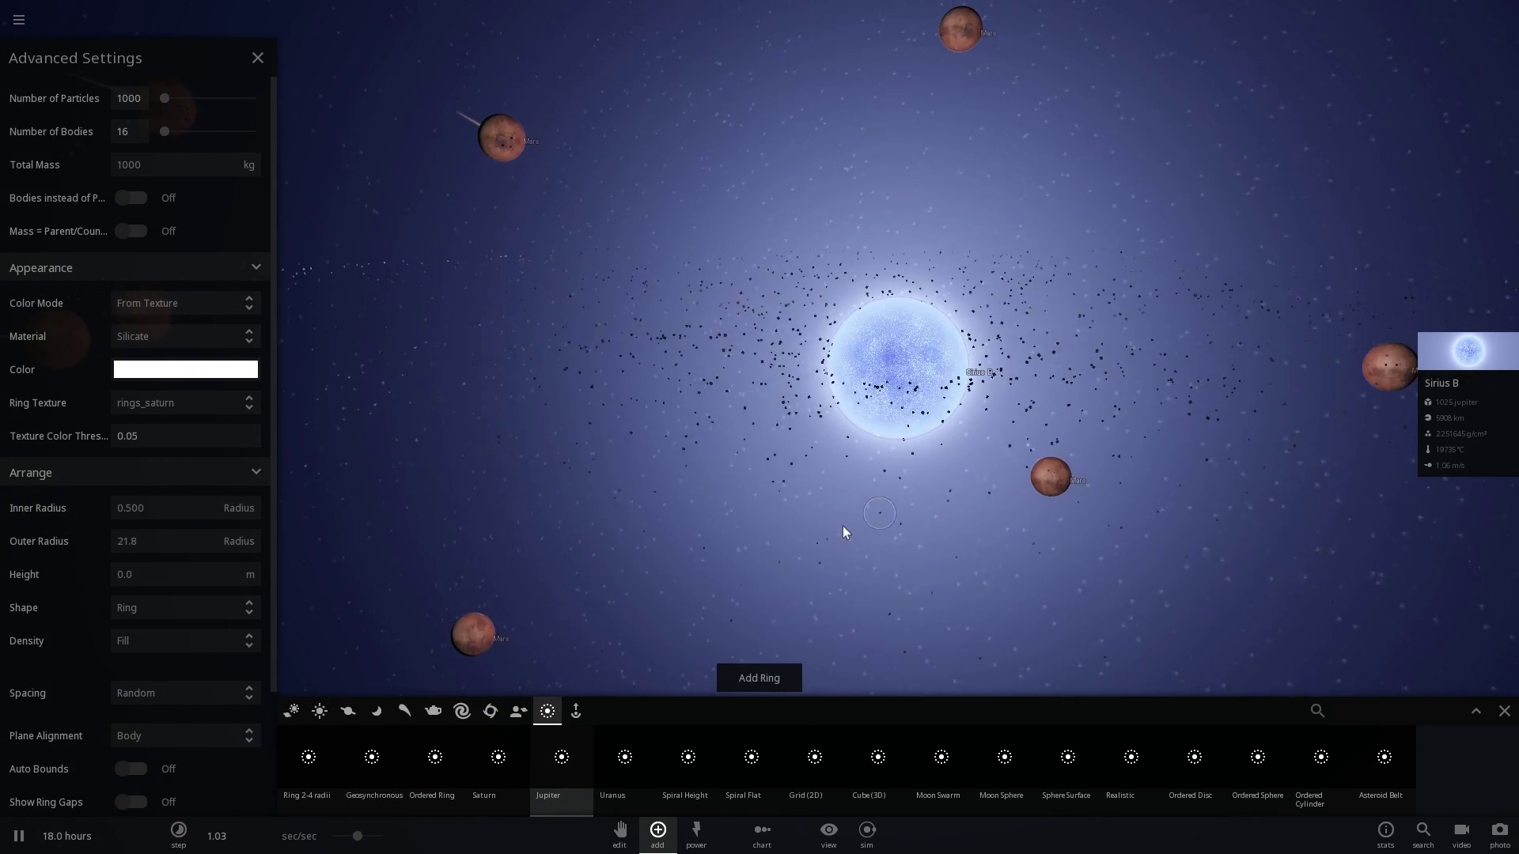
{"action": "left_click", "coordinate": [257, 57]}
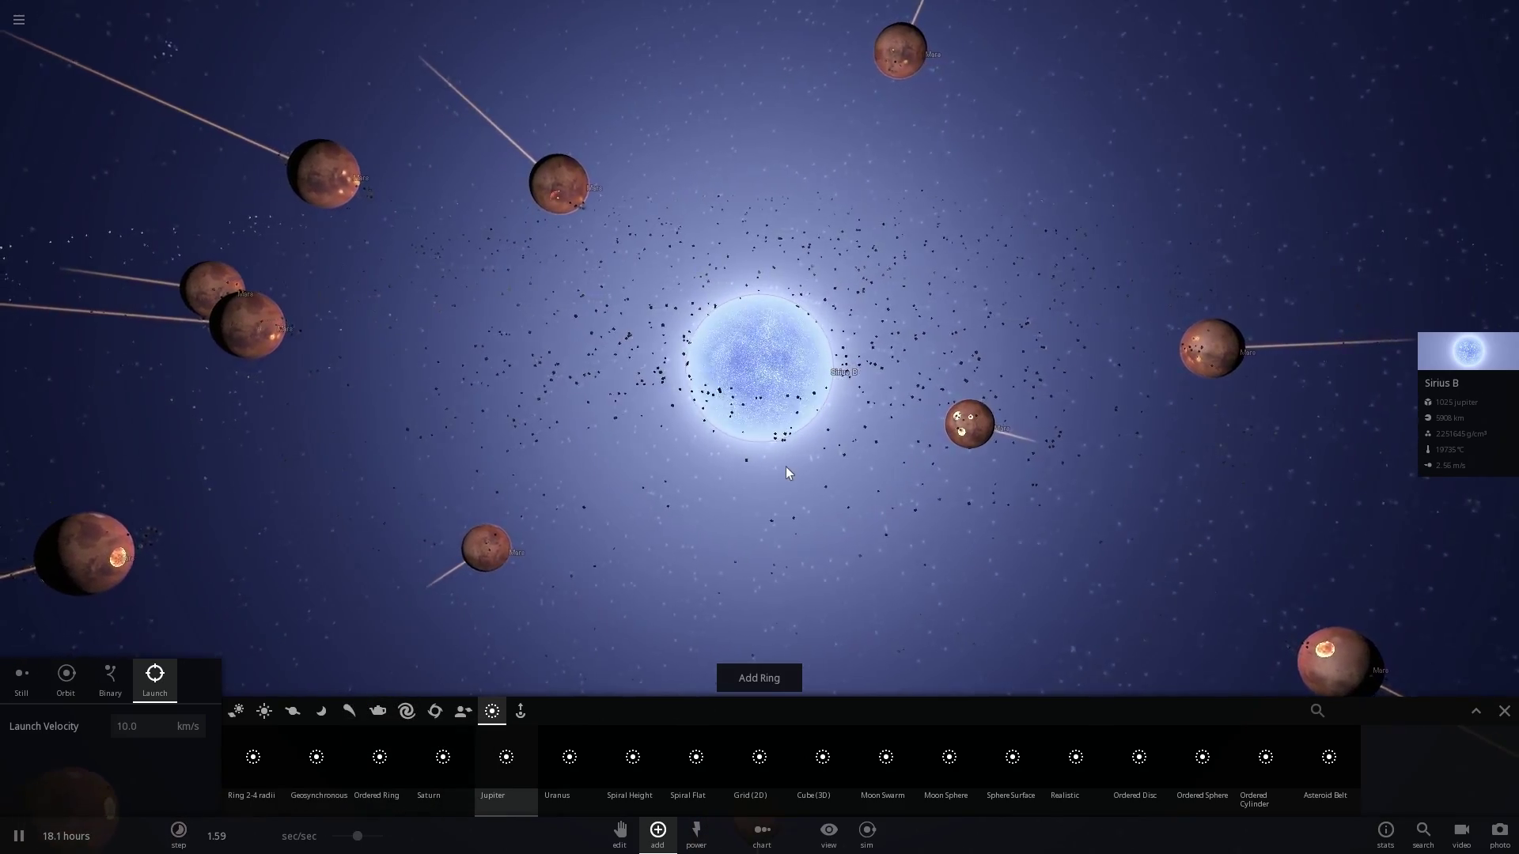
- Slow the simulation to about 420 milliseconds per second and inspect the impacts on the Mars planets around Sirius B
{"action": "scroll", "coordinate": [785, 473], "scroll_direction": "up", "scroll_amount": 3}
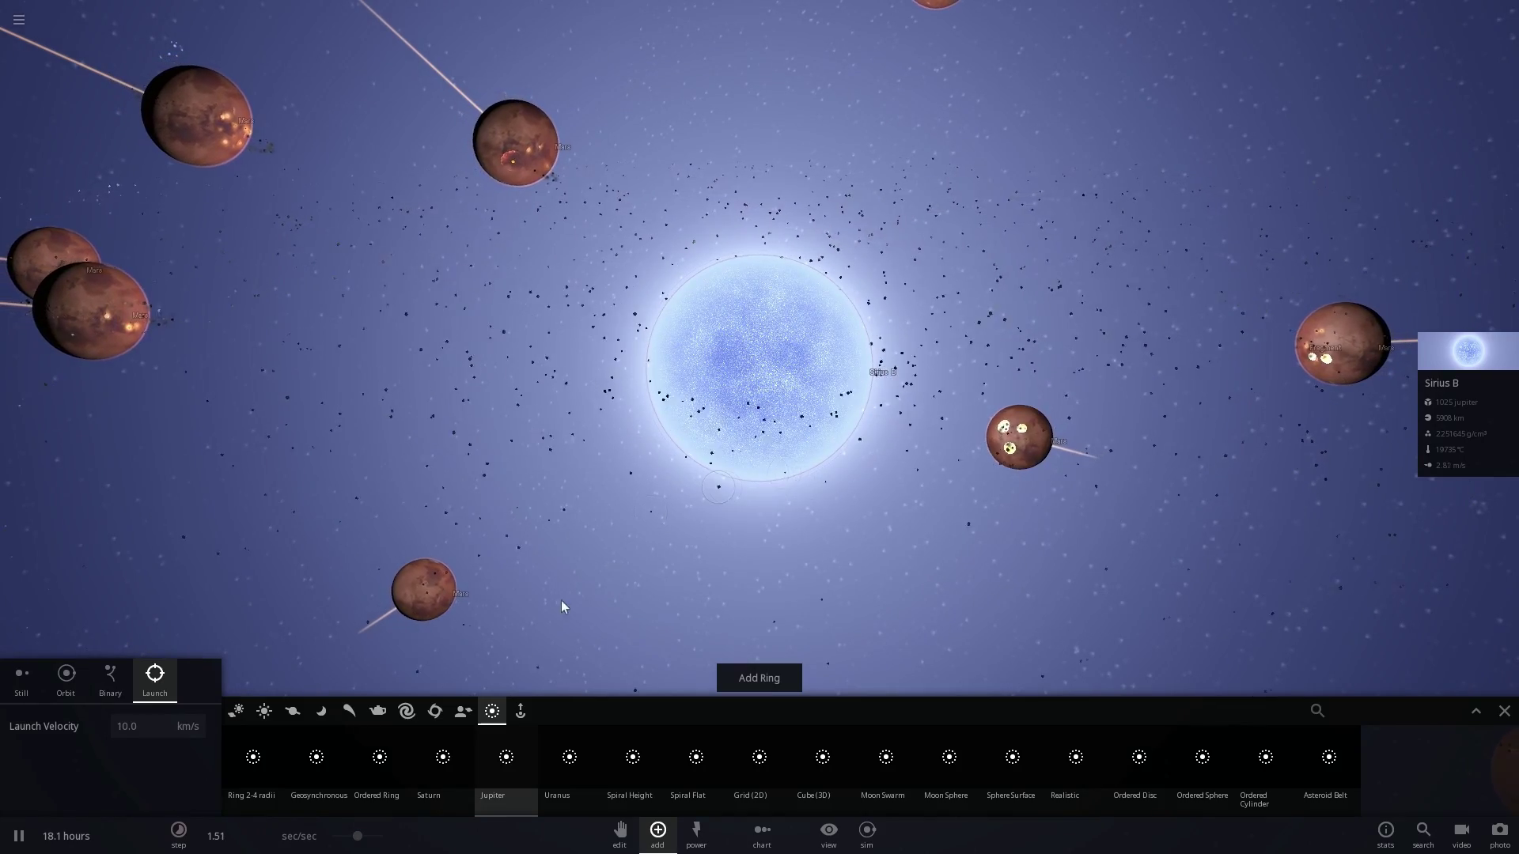
{"action": "left_click_drag", "start_coordinate": [360, 839], "coordinate": [348, 843]}
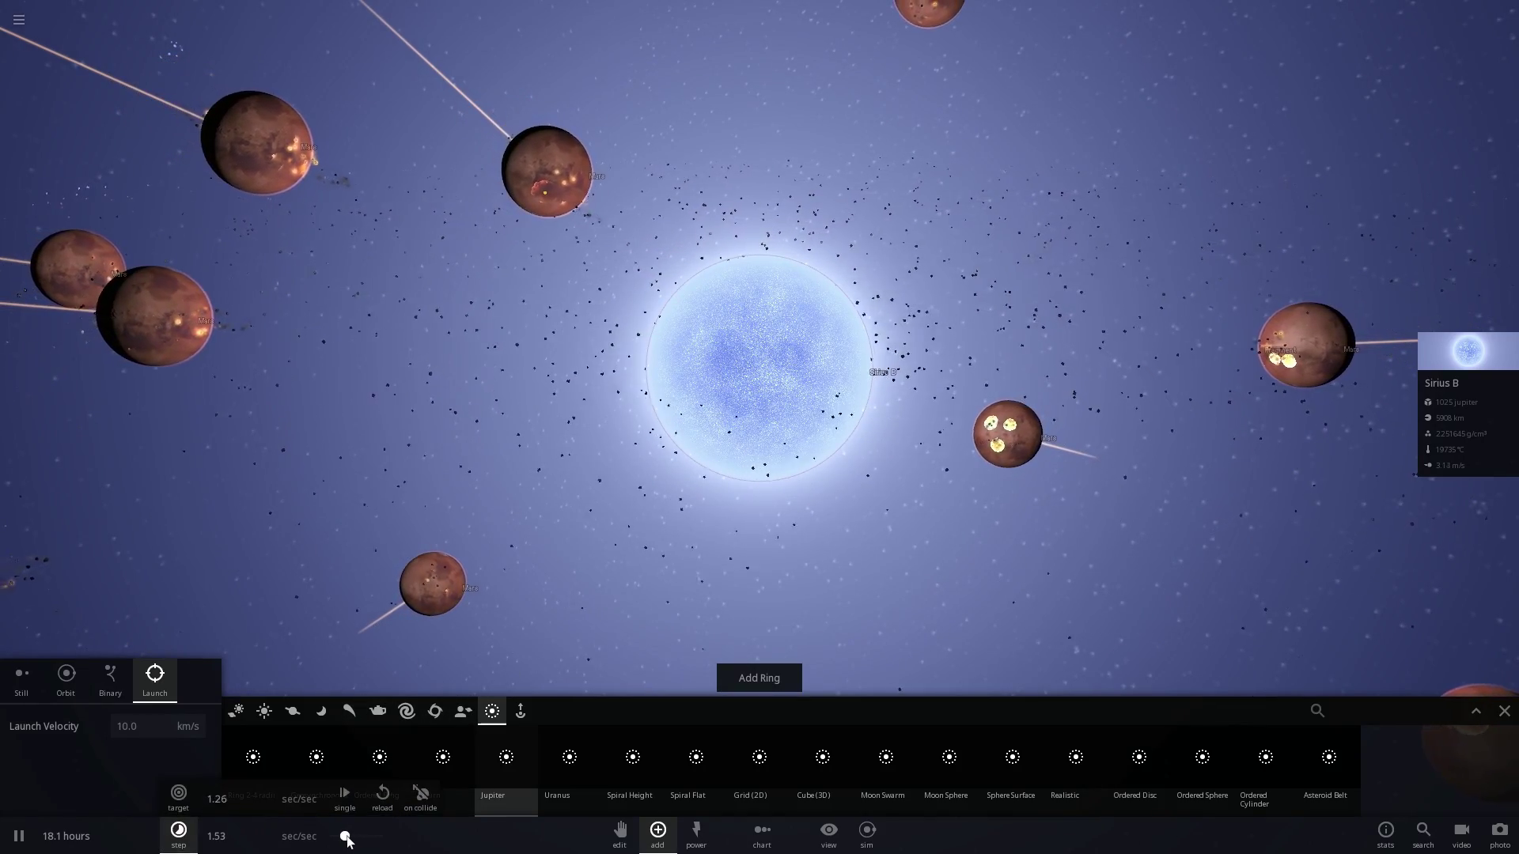
{"action": "scroll", "coordinate": [708, 435], "scroll_direction": "up", "scroll_amount": 2}
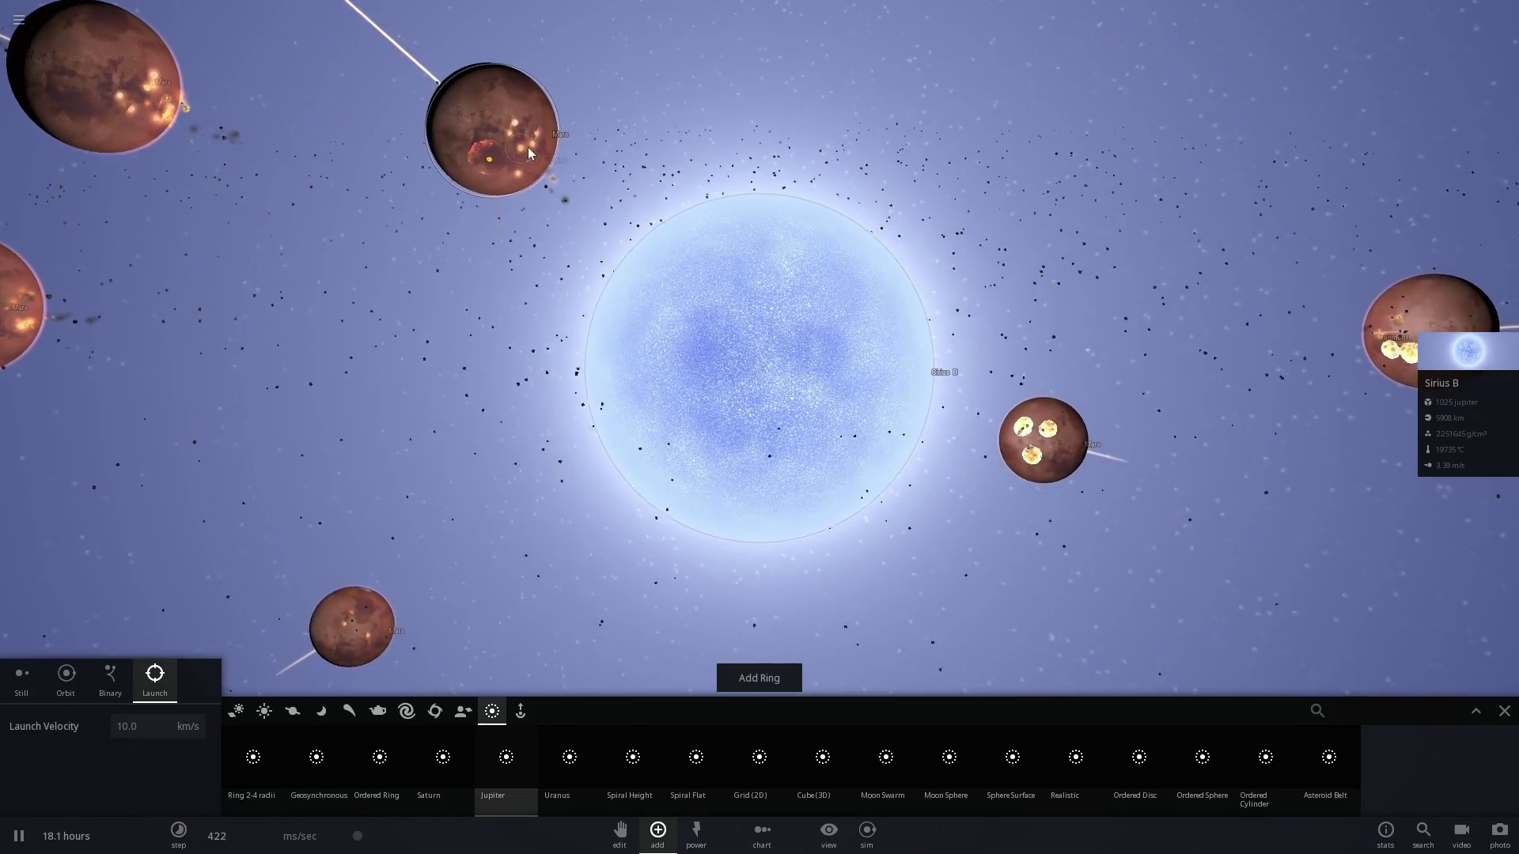
{"action": "scroll", "coordinate": [535, 170], "scroll_direction": "down", "scroll_amount": 2}
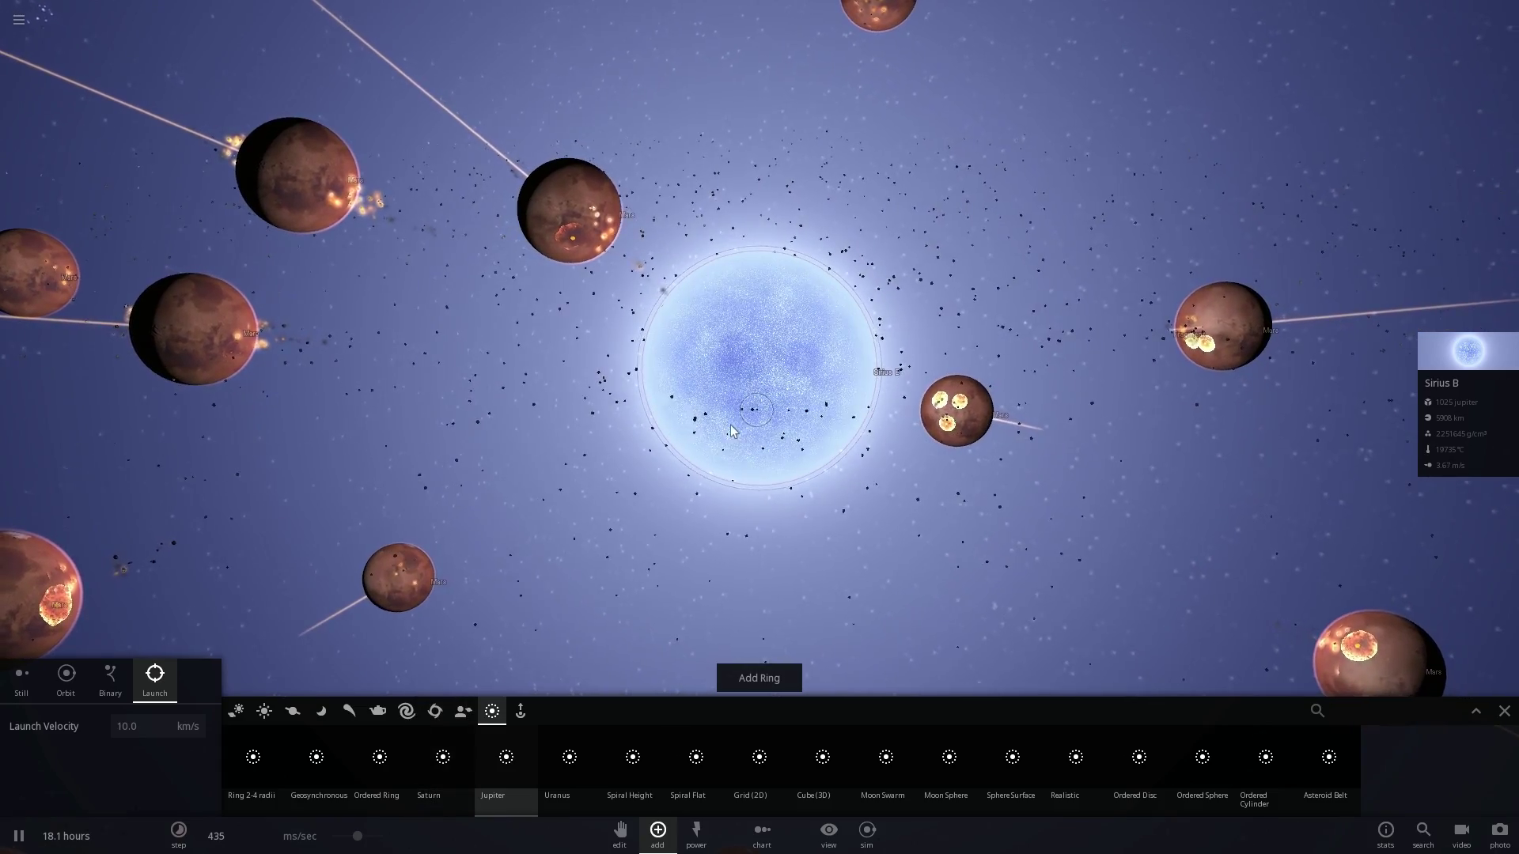
{"action": "right_click_drag", "start_coordinate": [686, 429], "coordinate": [633, 429]}
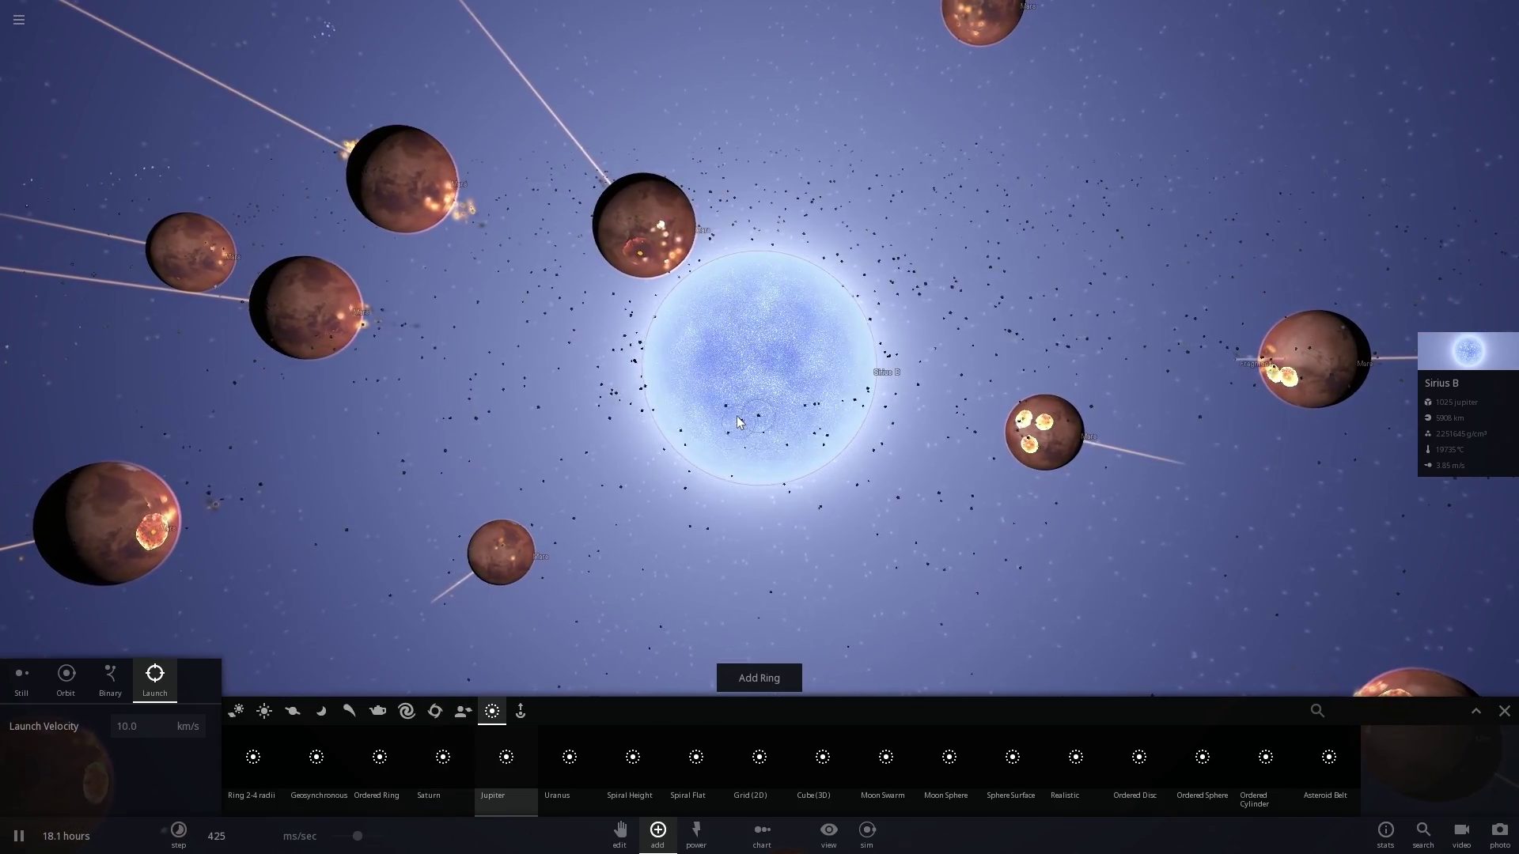
{"action": "right_click_drag", "start_coordinate": [737, 417], "coordinate": [753, 475]}
- Speed the simulation up in stages to about 34 seconds per second while following Sirius B through the Mars impacts
{"action": "left_click", "coordinate": [359, 835]}
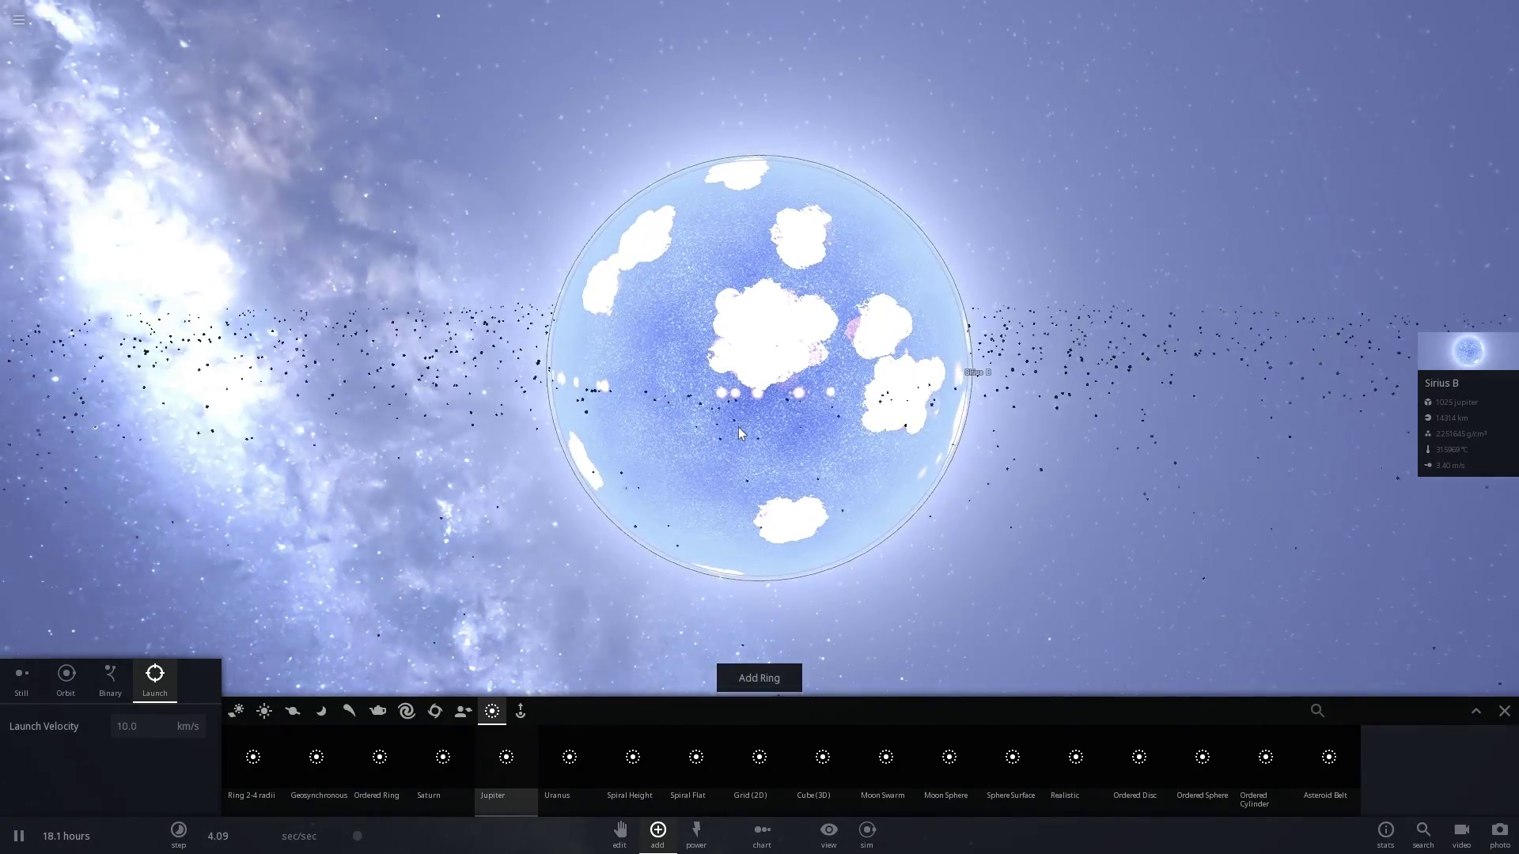
{"action": "mouse_move", "coordinate": [489, 799]}
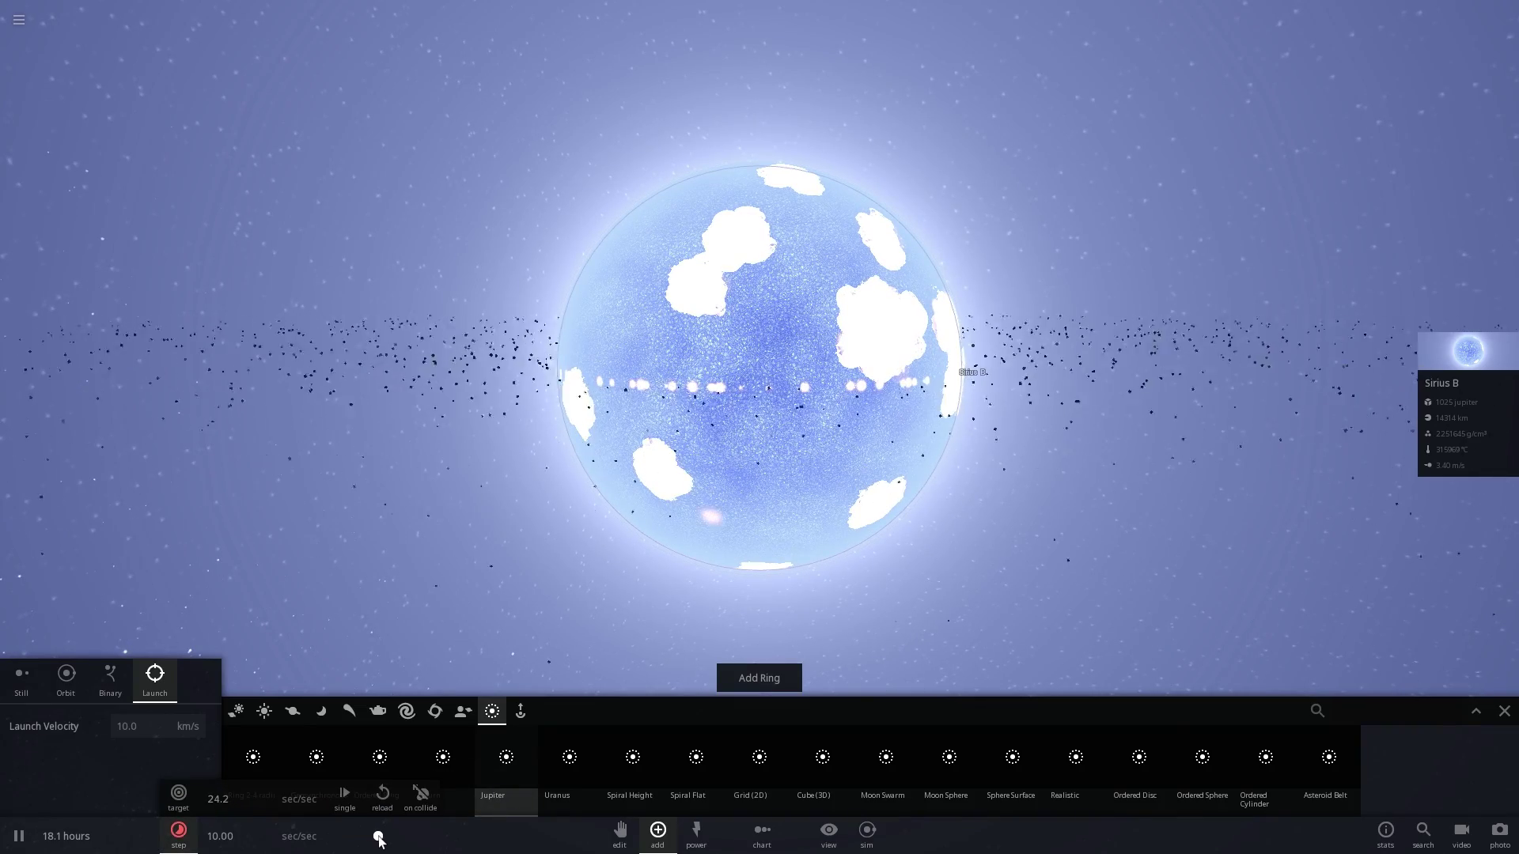
{"action": "left_click_drag", "start_coordinate": [378, 836], "coordinate": [385, 836]}
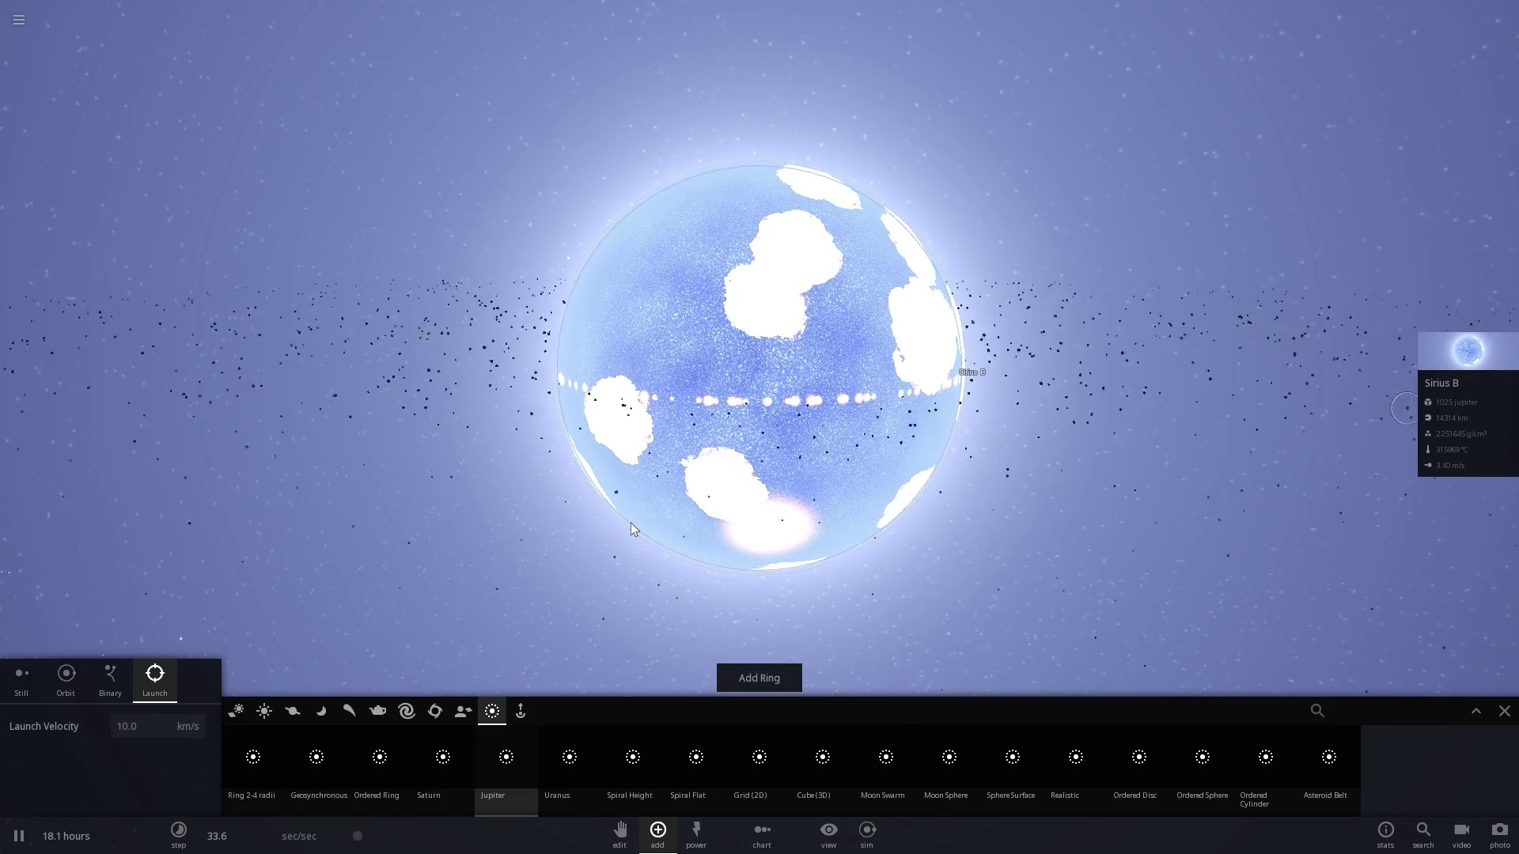
- Speed the simulation up to about 1.7 minutes per second and surround Sirius B with 1000 particles in a Sphere shape
{"action": "scroll", "coordinate": [671, 459], "scroll_direction": "down", "scroll_amount": 3}
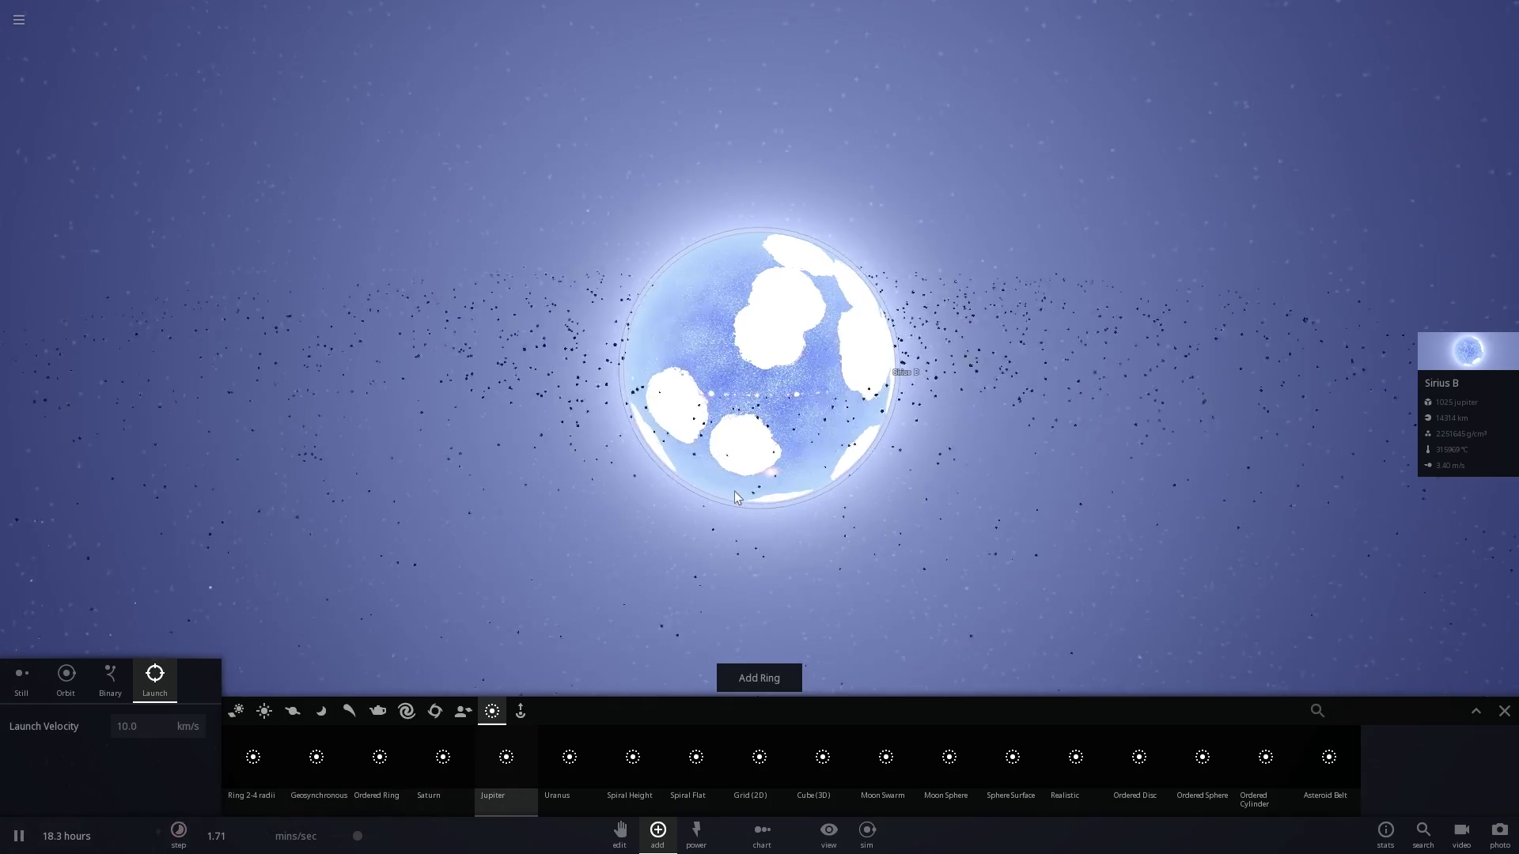
{"action": "scroll", "coordinate": [728, 450], "scroll_direction": "down", "scroll_amount": 3}
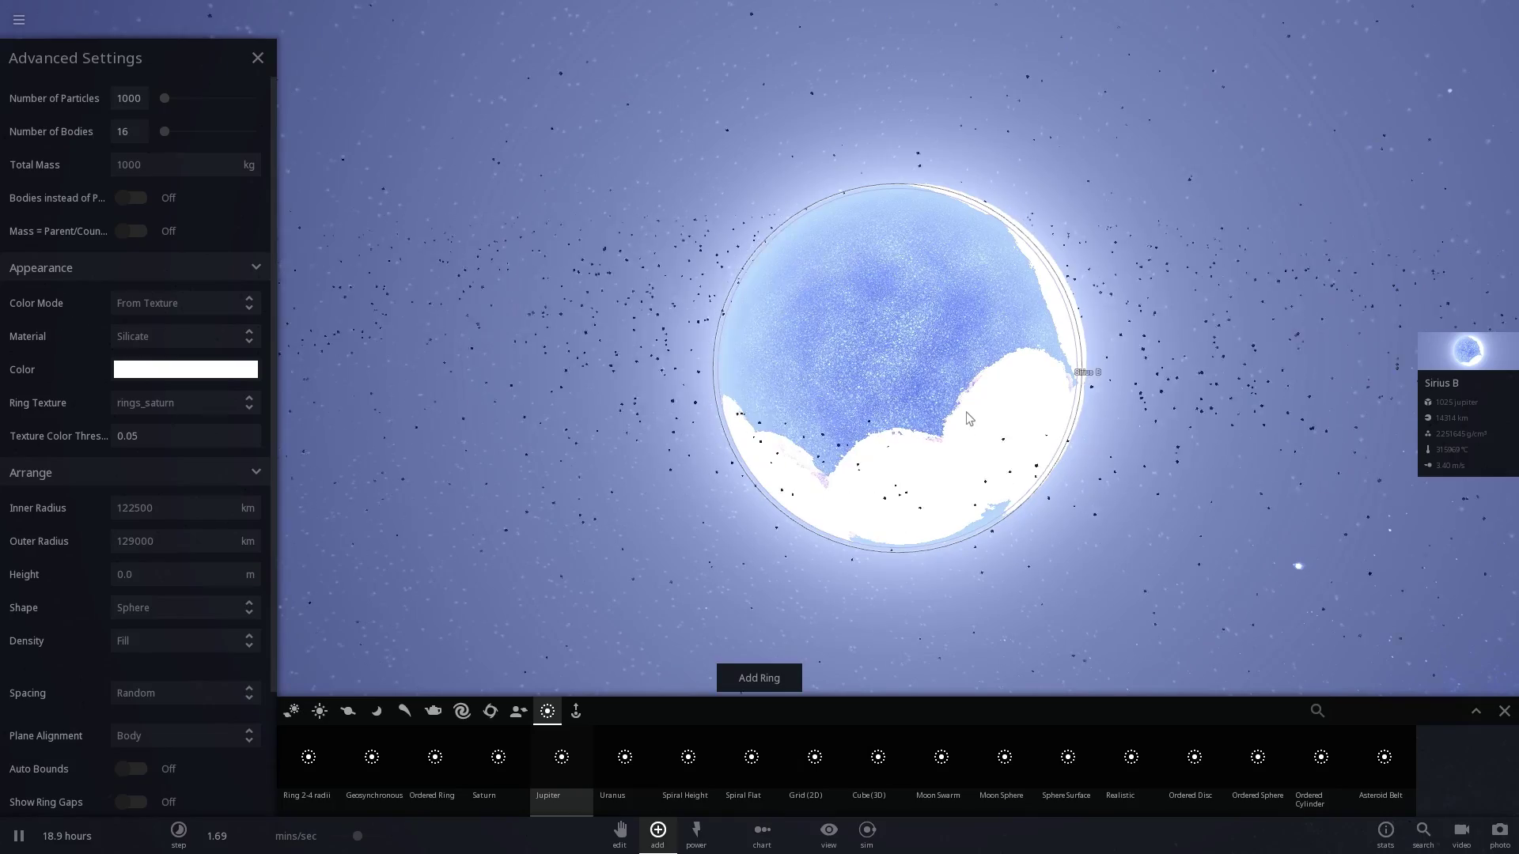
{"action": "scroll", "coordinate": [966, 412], "scroll_direction": "down", "scroll_amount": 6}
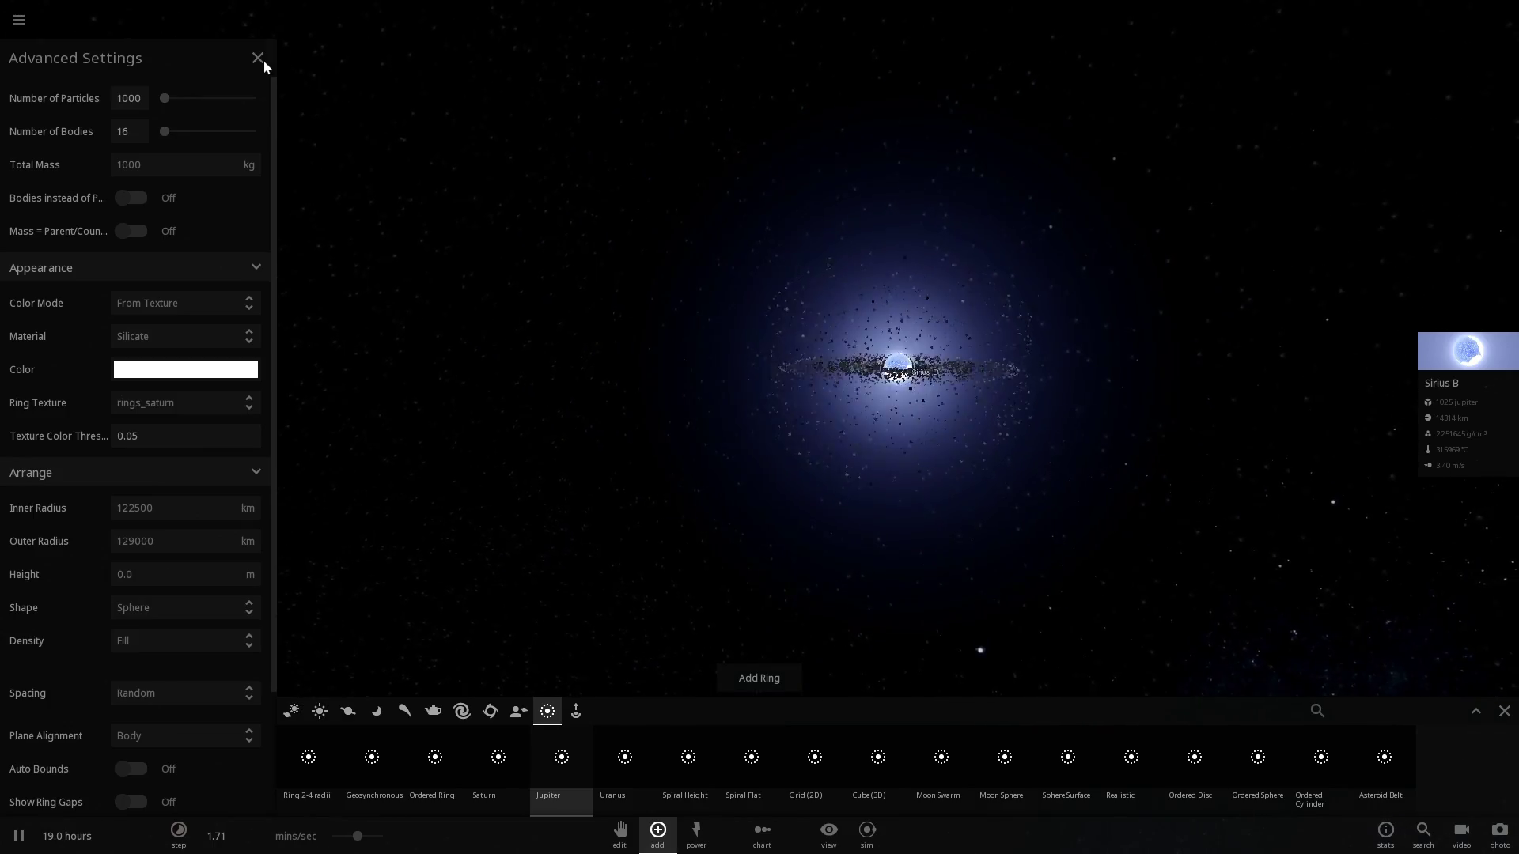
- Speed the simulation up to about 3.1 minutes per second and inspect the particles and impact marks around Sirius B
{"action": "left_click", "coordinate": [258, 58]}
{"action": "scroll", "coordinate": [797, 312], "scroll_direction": "up", "scroll_amount": 5}
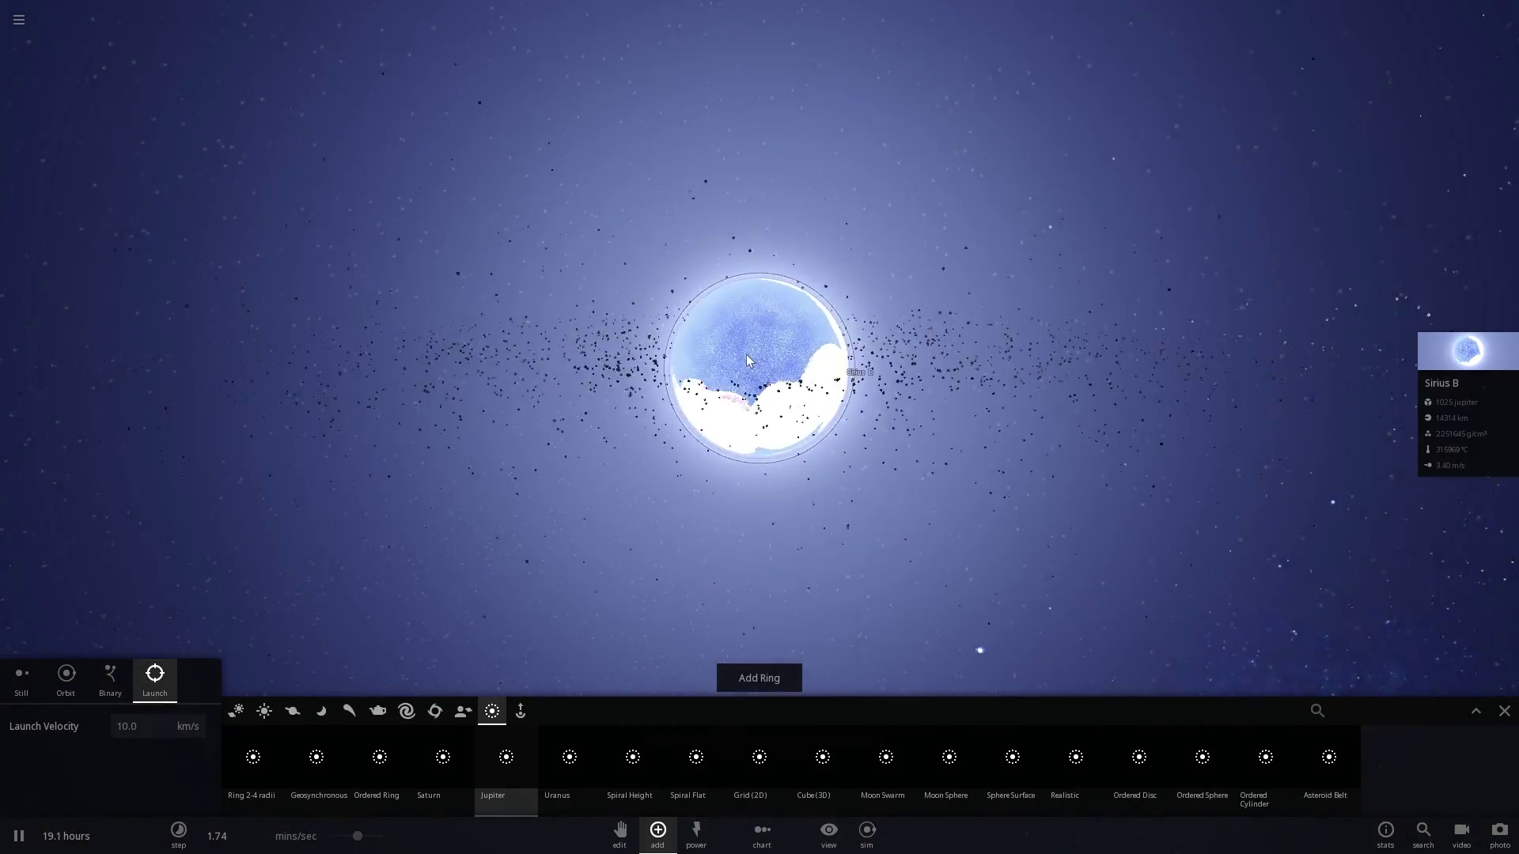
{"action": "right_click_drag", "start_coordinate": [747, 354], "coordinate": [735, 538]}
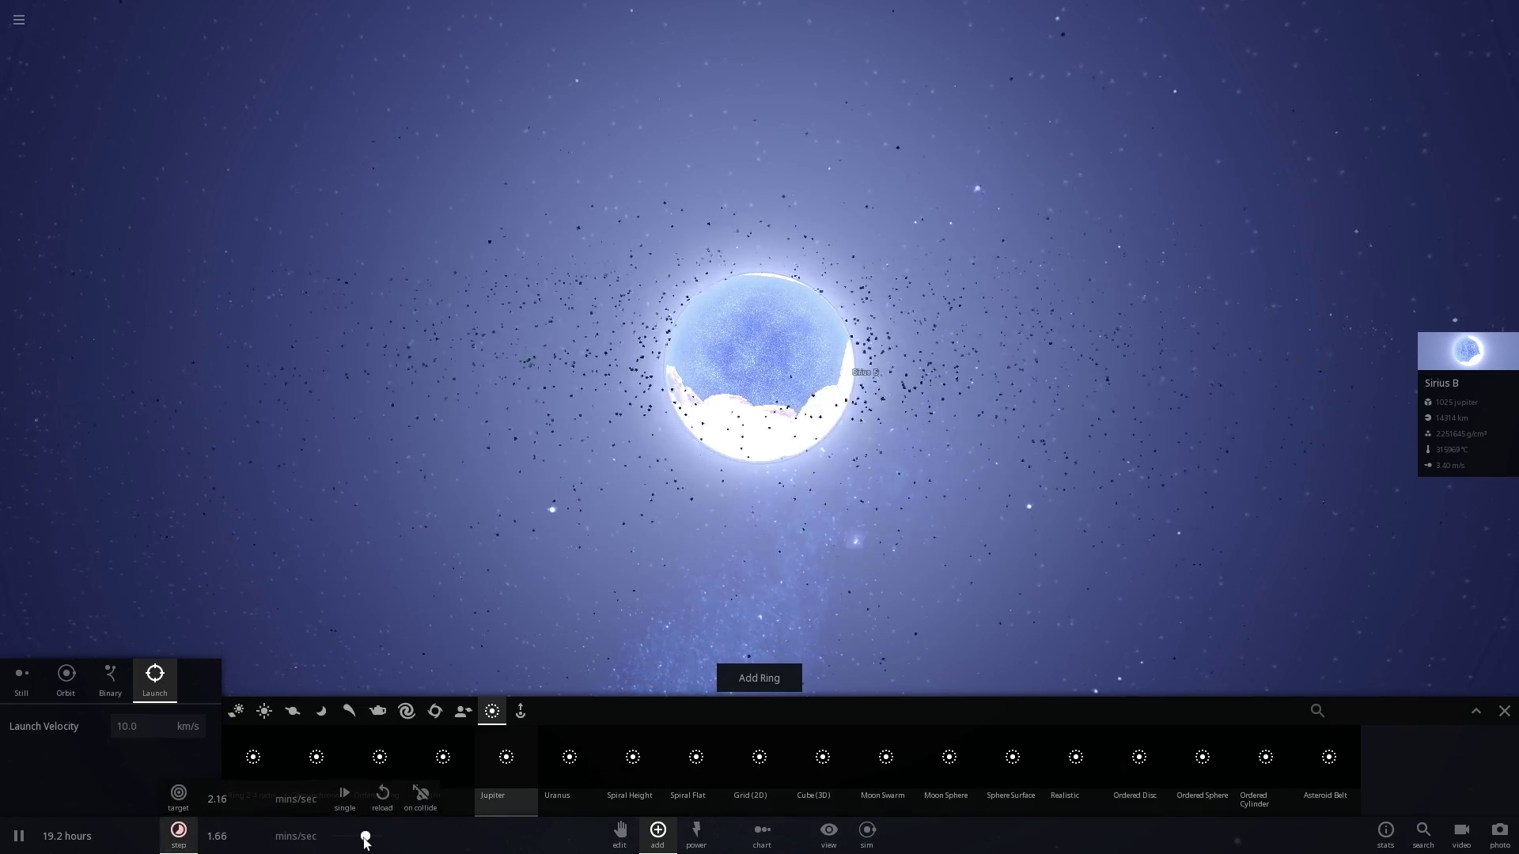
{"action": "right_click_drag", "start_coordinate": [681, 526], "coordinate": [796, 380]}
{"action": "scroll", "coordinate": [789, 412], "scroll_direction": "up", "scroll_amount": 3}
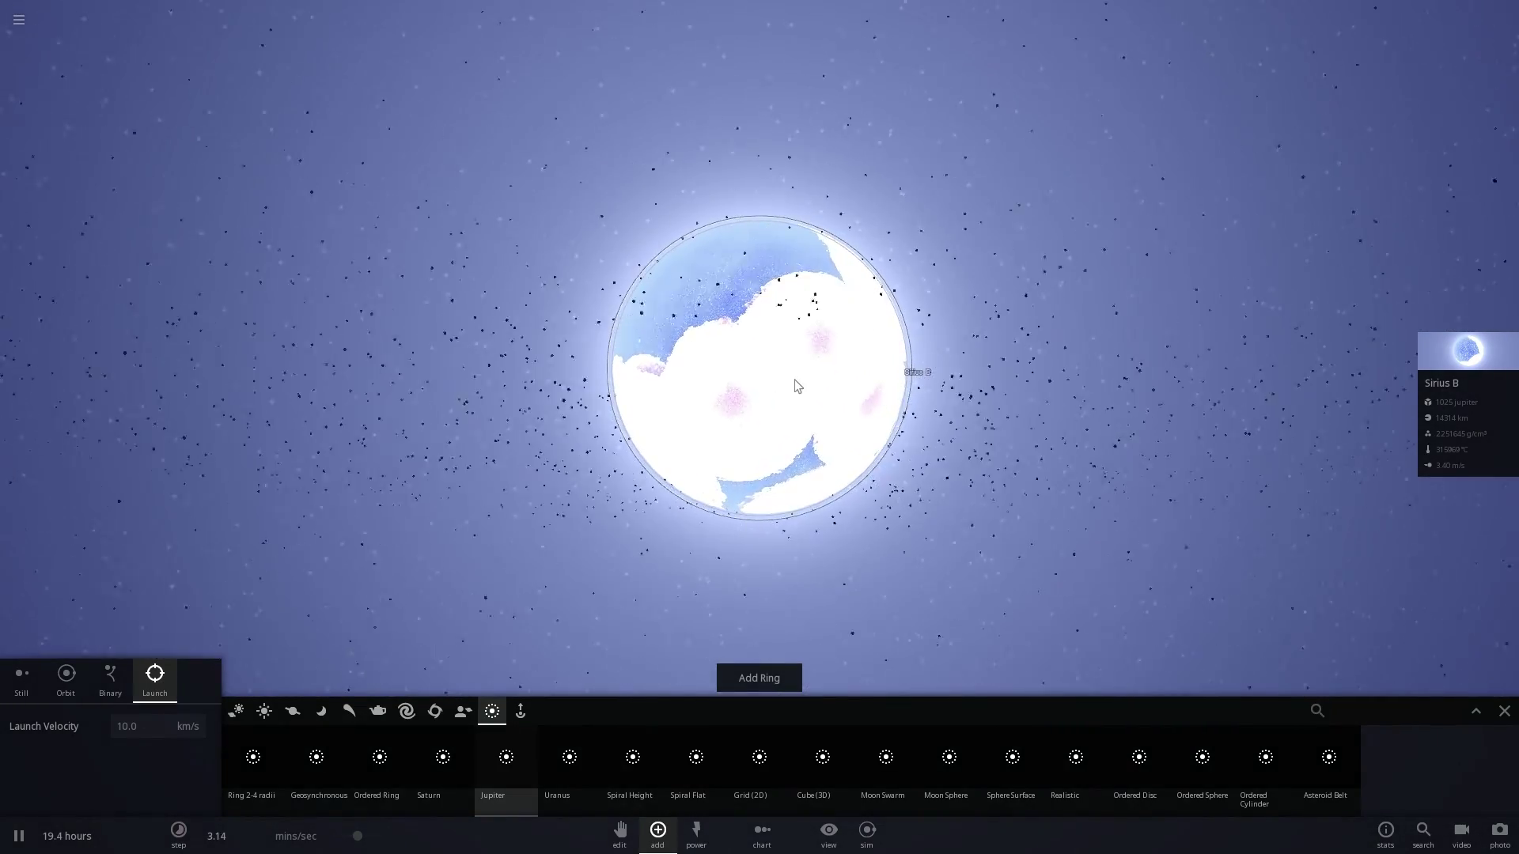
{"action": "right_click_drag", "start_coordinate": [750, 482], "coordinate": [700, 505]}
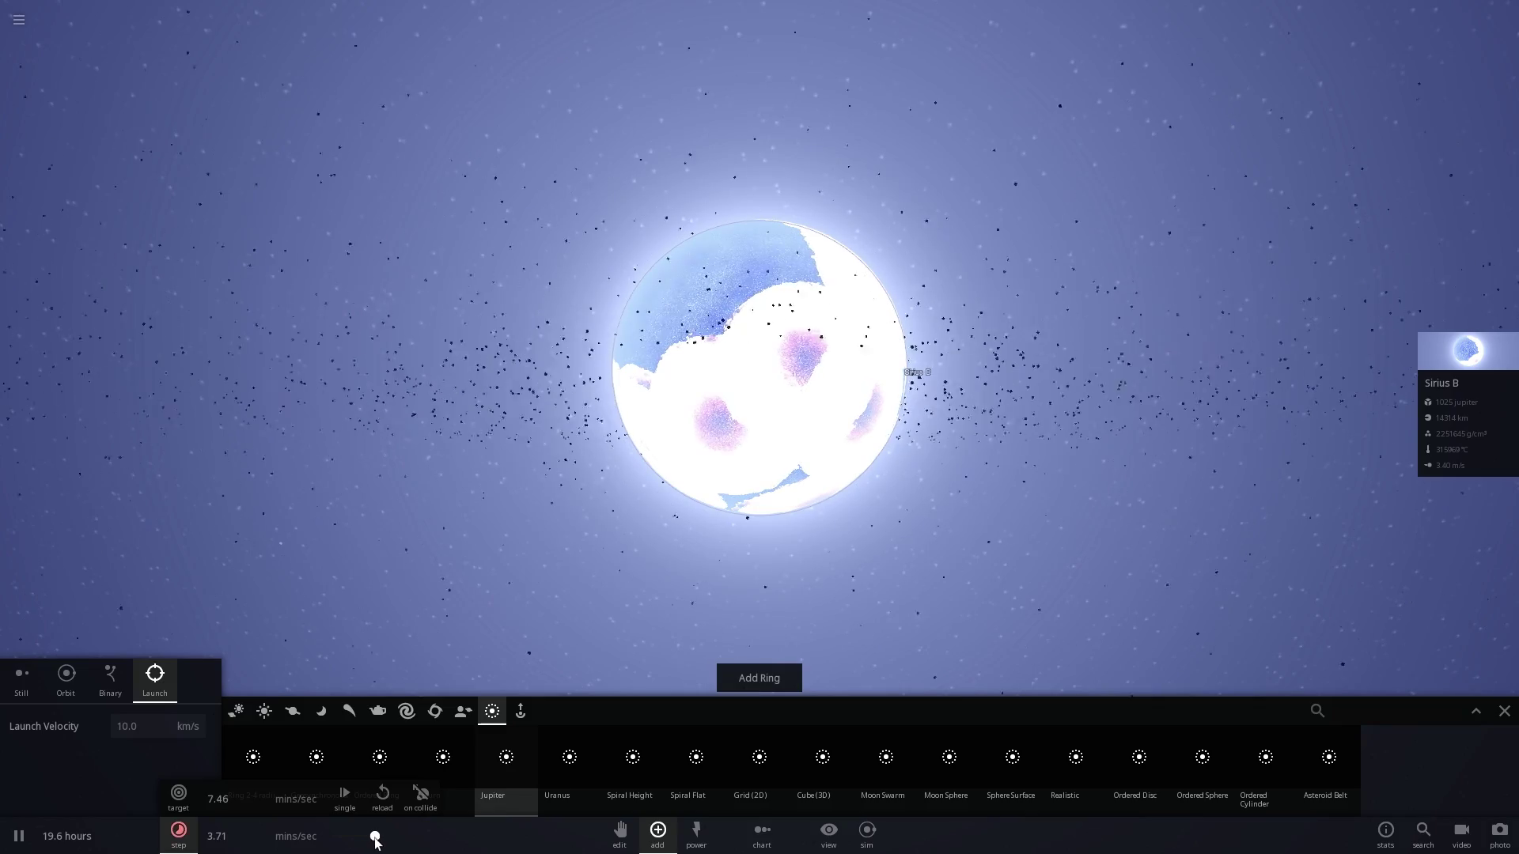
- Raise the simulation speed further to about 15 minutes per second while watching the particle cloud around Sirius B
{"action": "left_click_drag", "start_coordinate": [378, 838], "coordinate": [357, 836]}
{"action": "right_click_drag", "start_coordinate": [613, 481], "coordinate": [868, 269]}
{"action": "left_click_drag", "start_coordinate": [359, 838], "coordinate": [380, 835]}
{"action": "scroll", "coordinate": [540, 533], "scroll_direction": "down", "scroll_amount": 3}
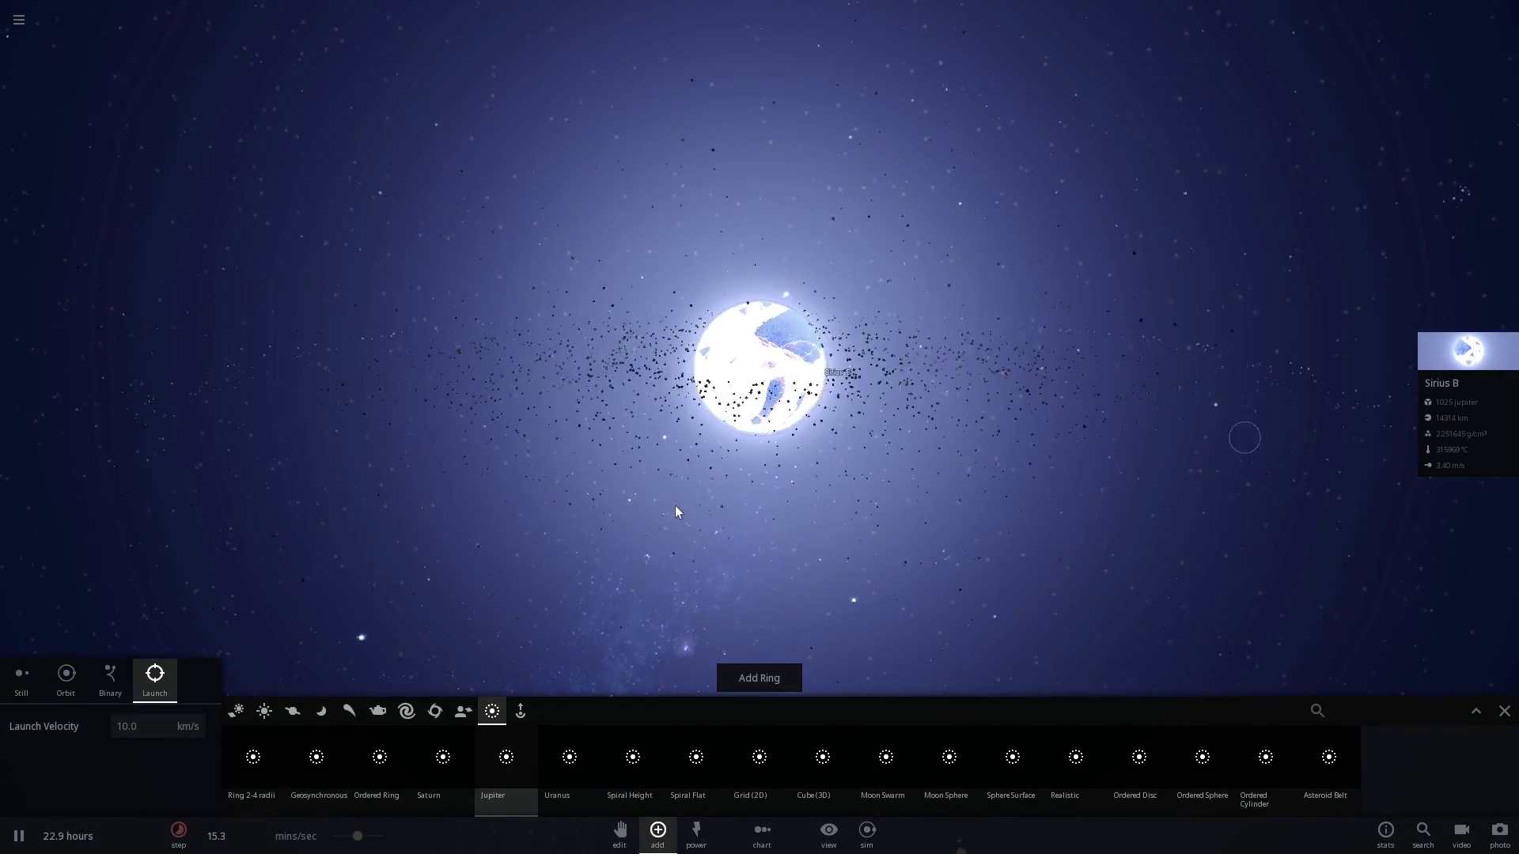
- Delete all particles and dust from the simulation and inspect the surface of Sirius B
{"action": "left_click", "coordinate": [696, 832]}
{"action": "left_click", "coordinate": [564, 795]}
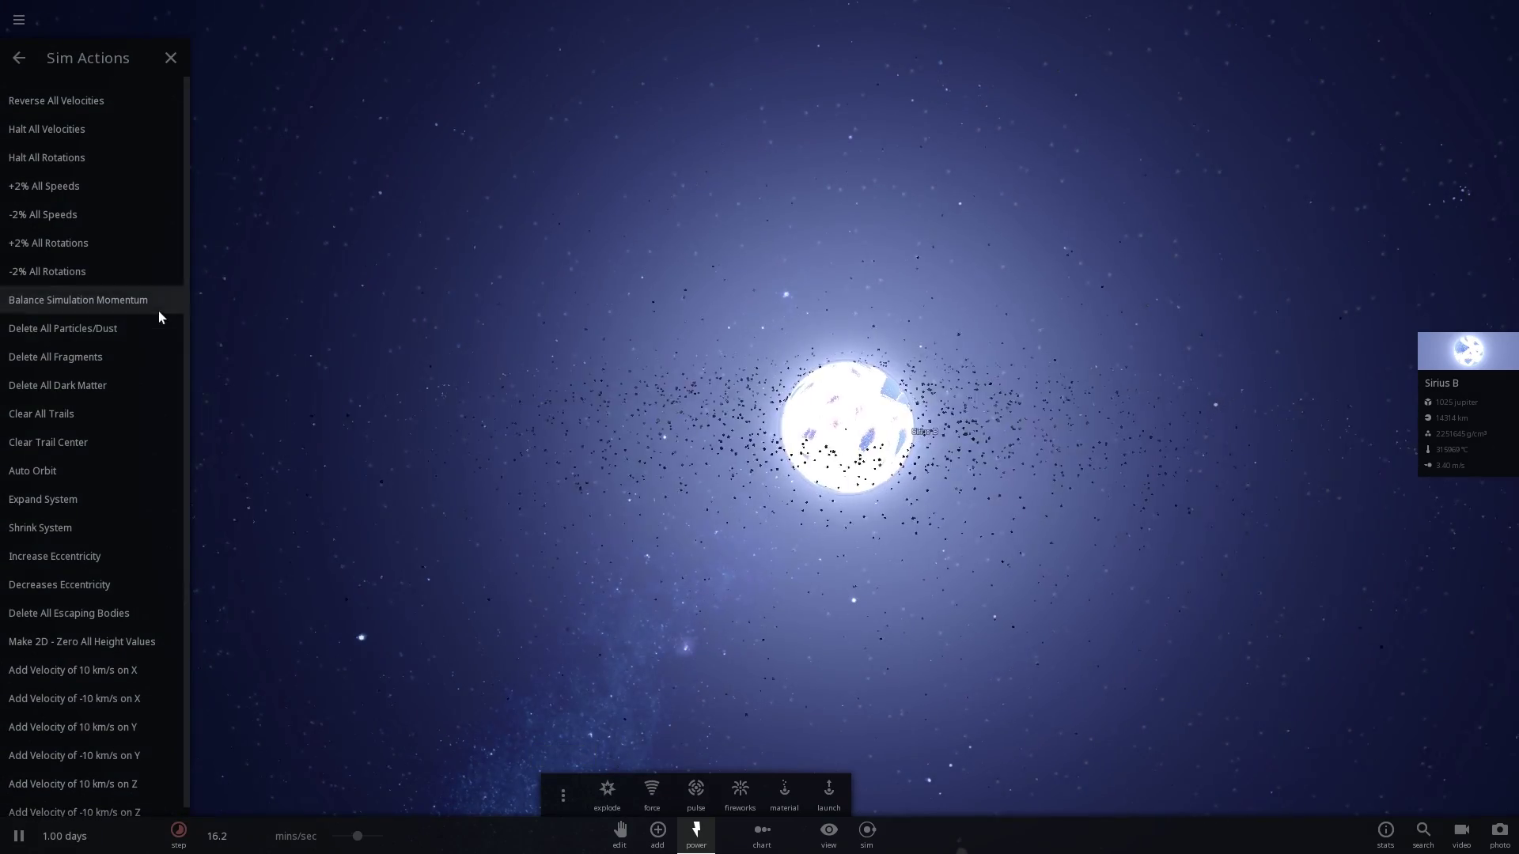
{"action": "left_click", "coordinate": [115, 329]}
{"action": "left_click", "coordinate": [171, 58]}
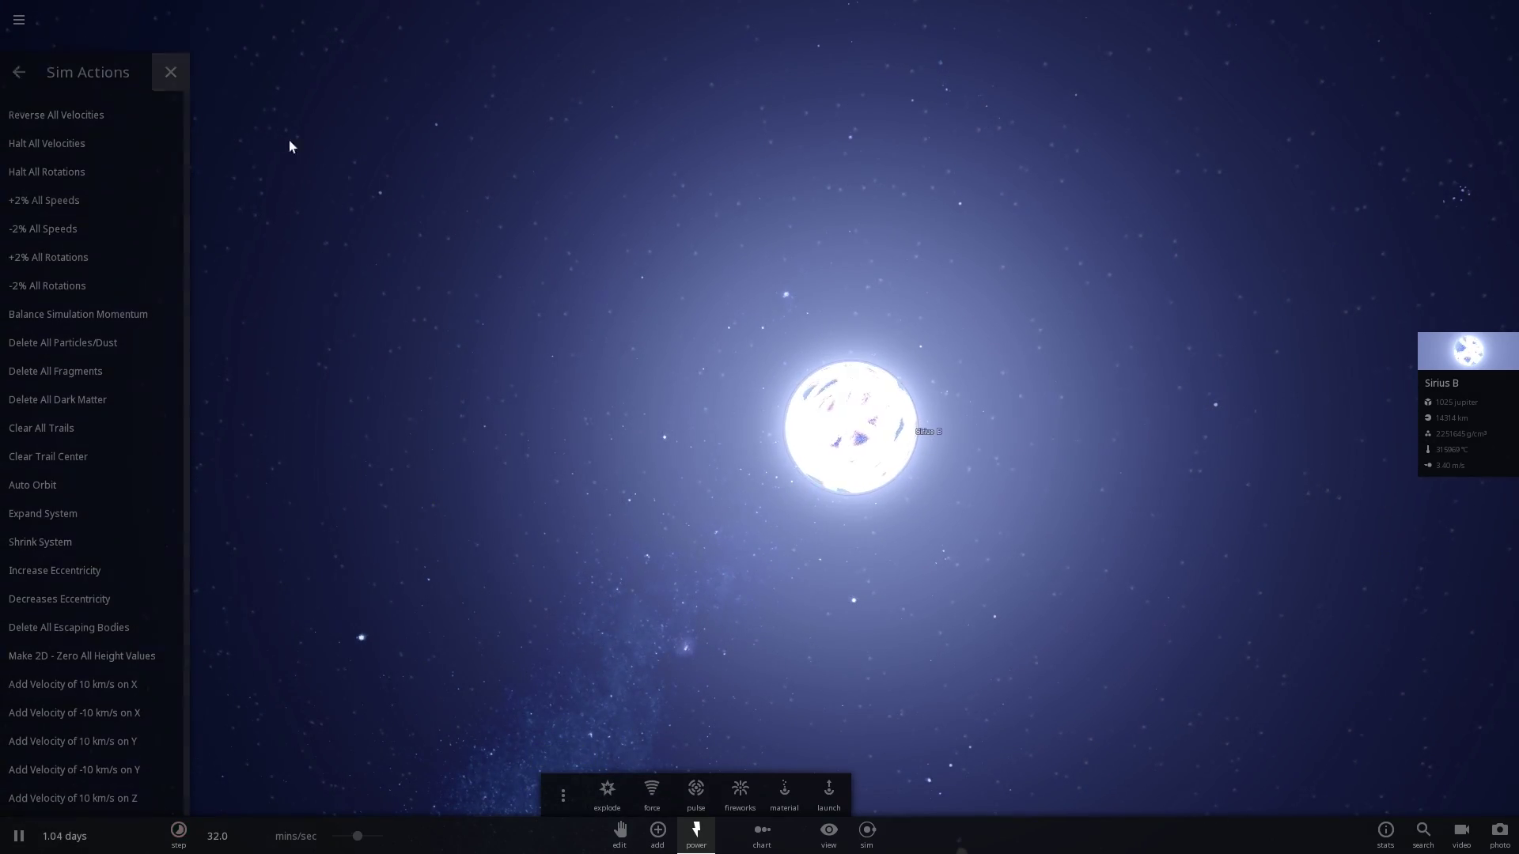
{"action": "scroll", "coordinate": [809, 382], "scroll_direction": "up", "scroll_amount": 3}
{"action": "scroll", "coordinate": [809, 381], "scroll_direction": "down", "scroll_amount": 3}
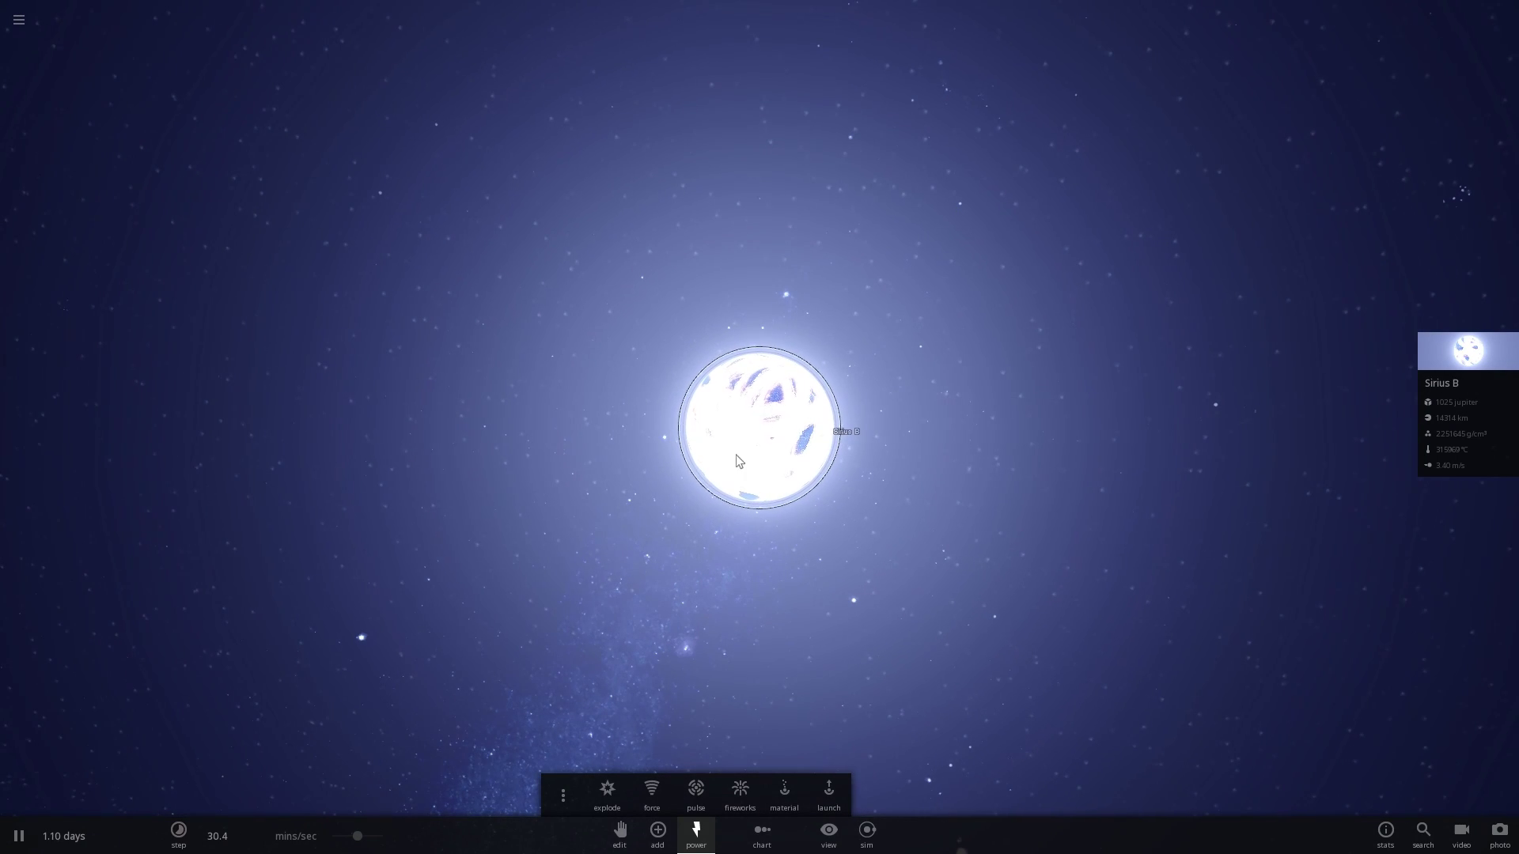
{"action": "left_click_drag", "start_coordinate": [736, 455], "coordinate": [772, 538]}
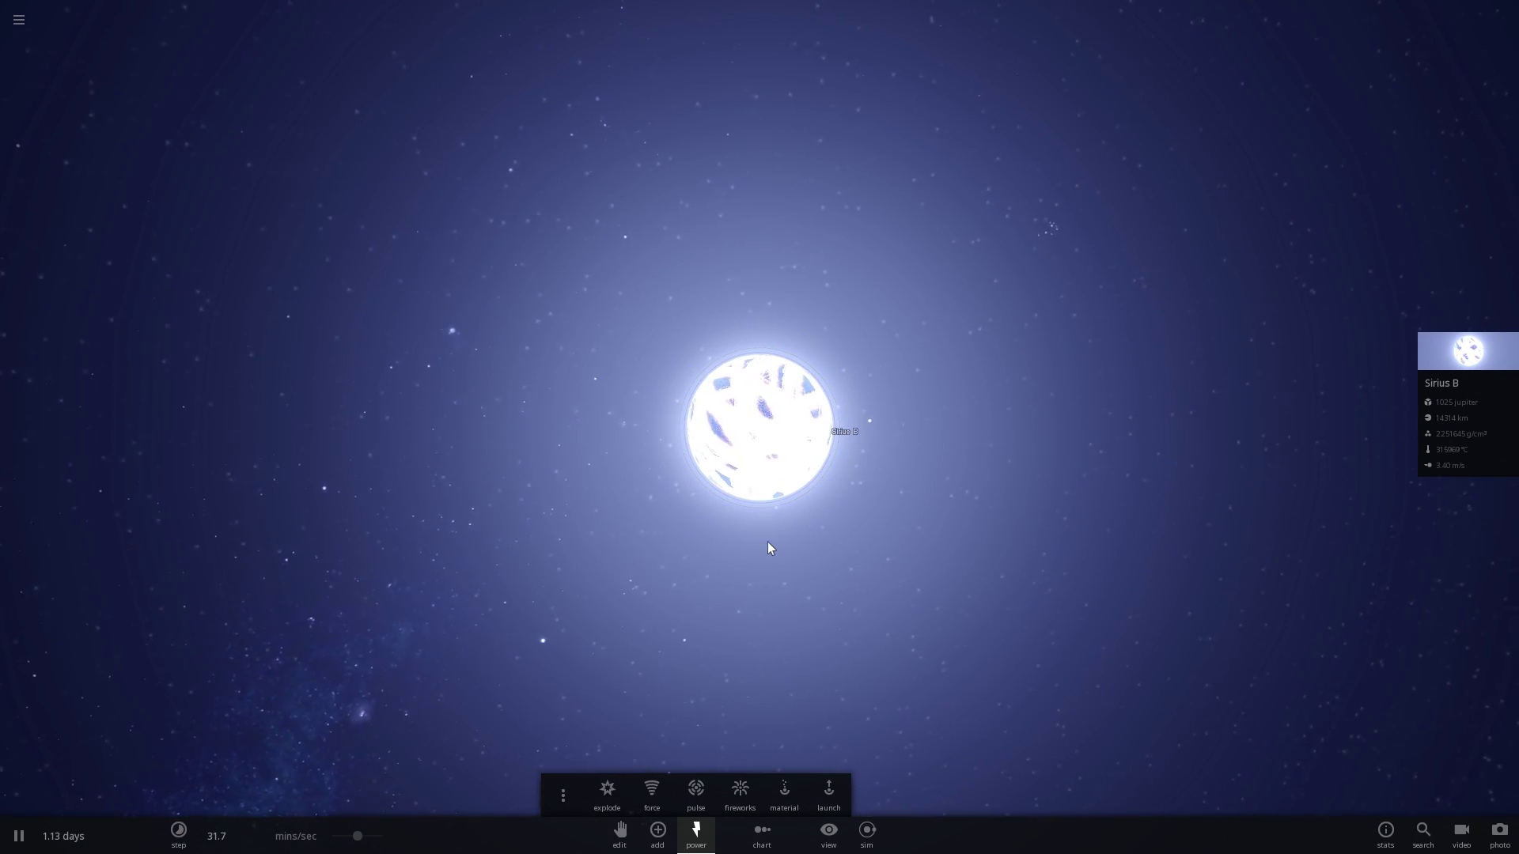
{"action": "left_click_drag", "start_coordinate": [666, 641], "coordinate": [669, 697]}
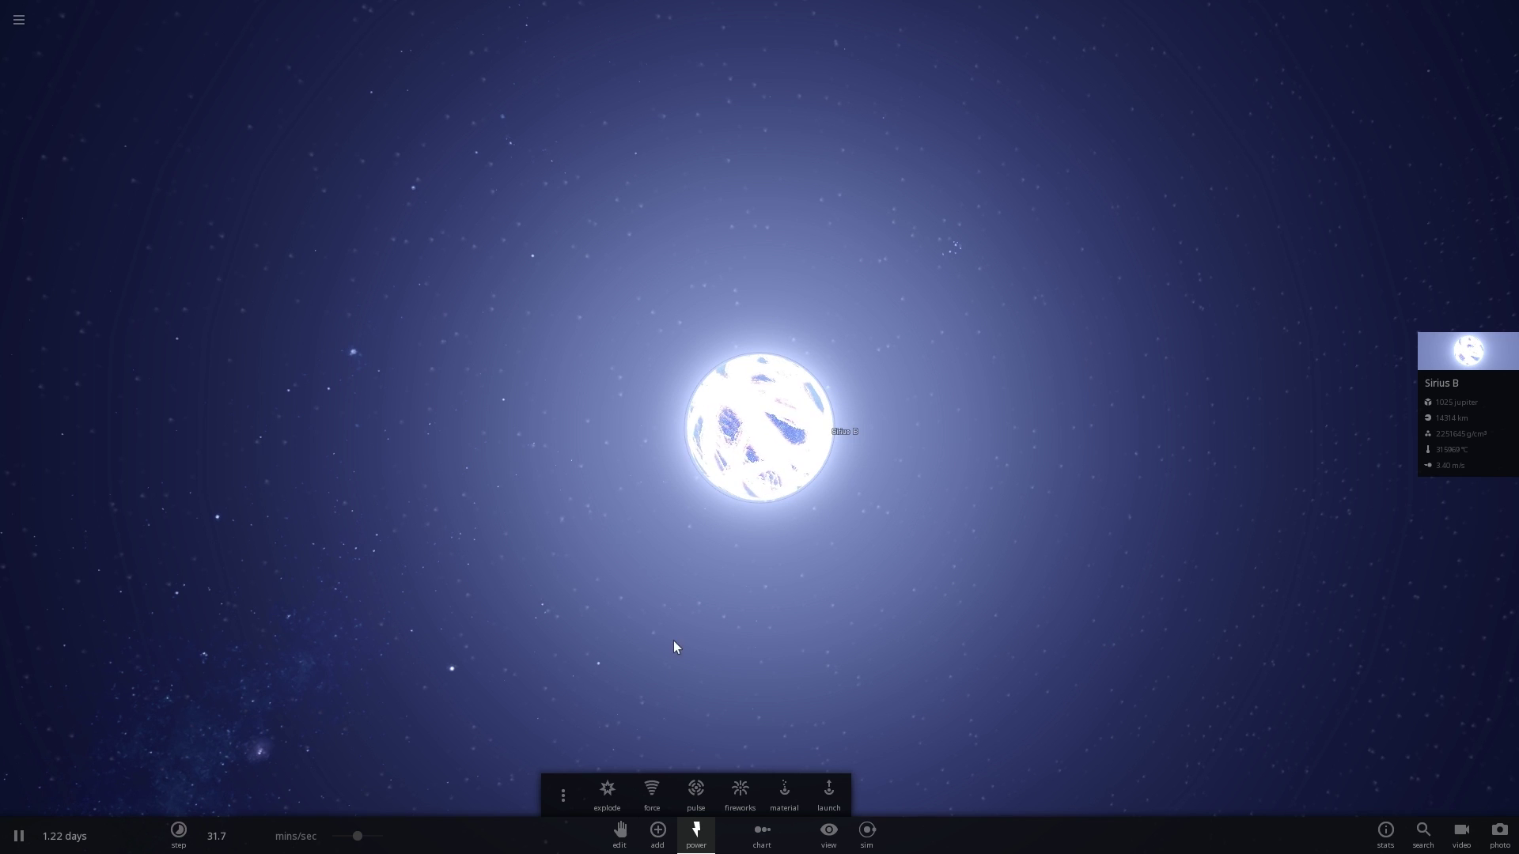